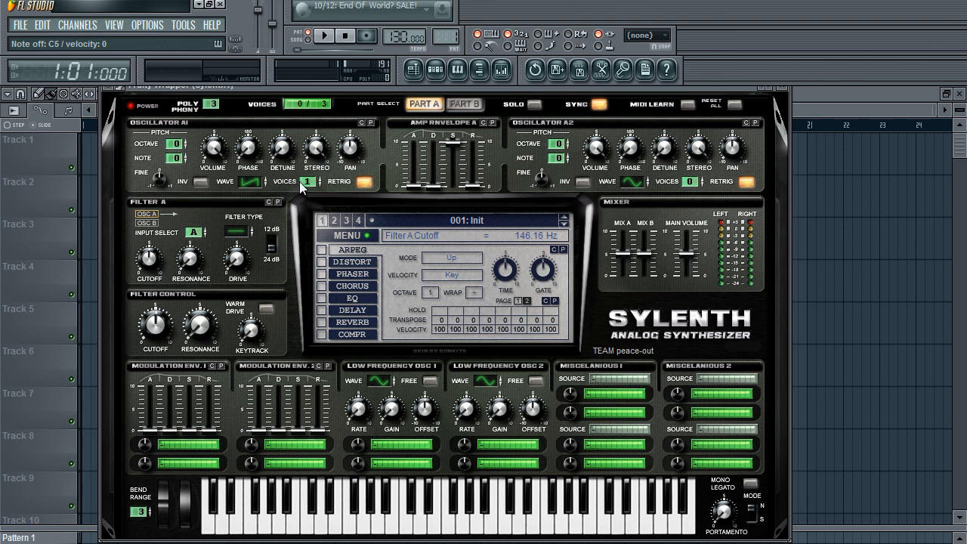
- Set oscillator A1 to 8 voices, turn off its retrig and raise its detune to about 3.6
drag(306, 182, 314, 100)
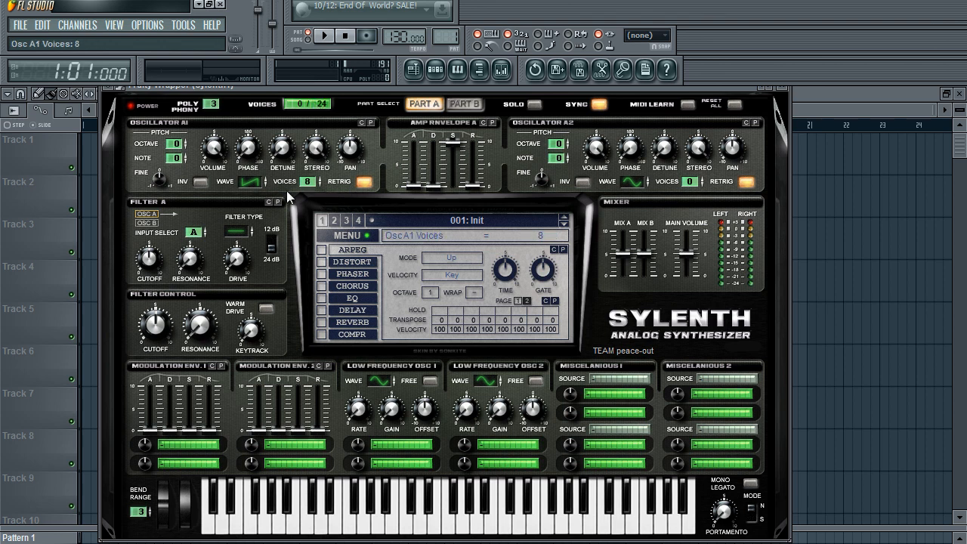
click(365, 183)
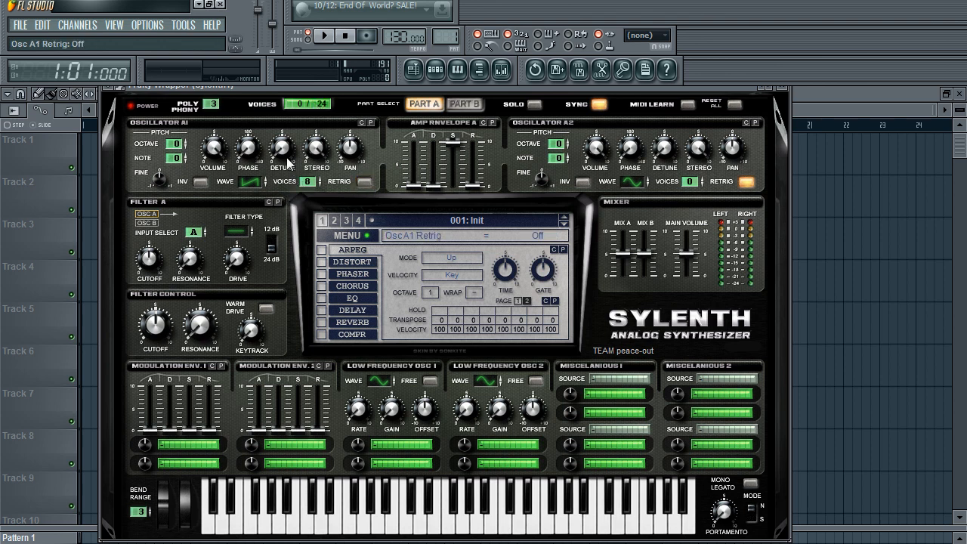
drag(290, 155, 300, 108)
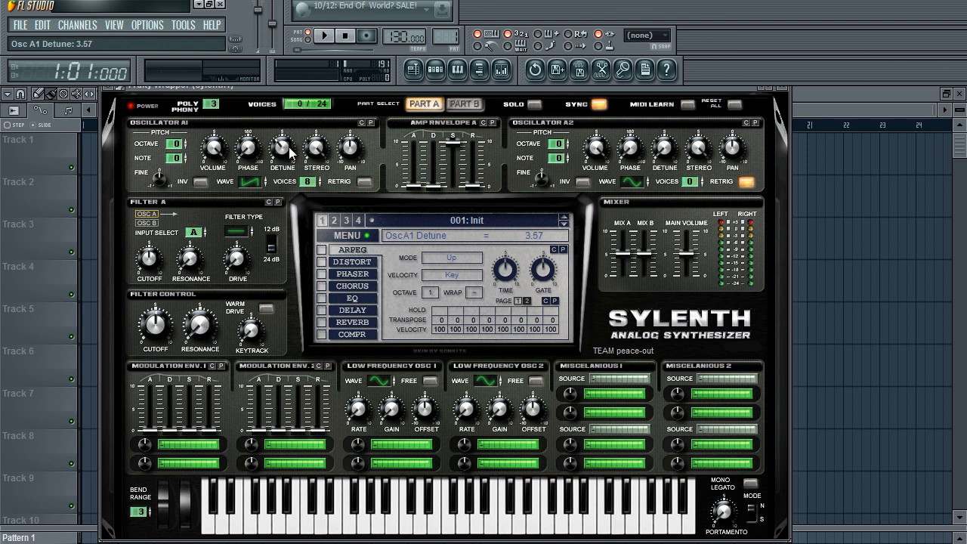
mouse_move(290, 153)
mouse_down()
mouse_move(278, 151)
mouse_move(285, 182)
mouse_move(283, 154)
mouse_up()
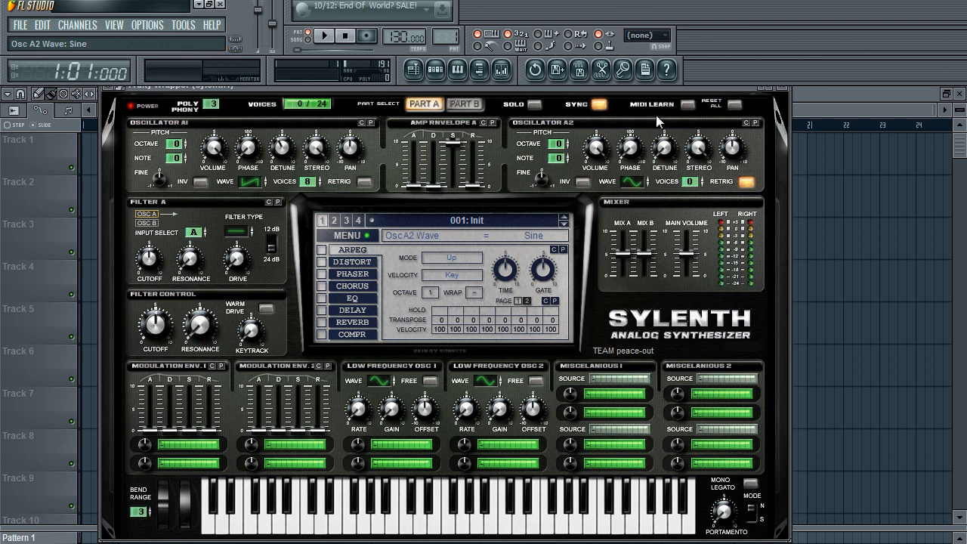
- Give oscillator A2 a saw wave with 8 voices and turn off its retrig
click(640, 181)
drag(702, 189, 702, 87)
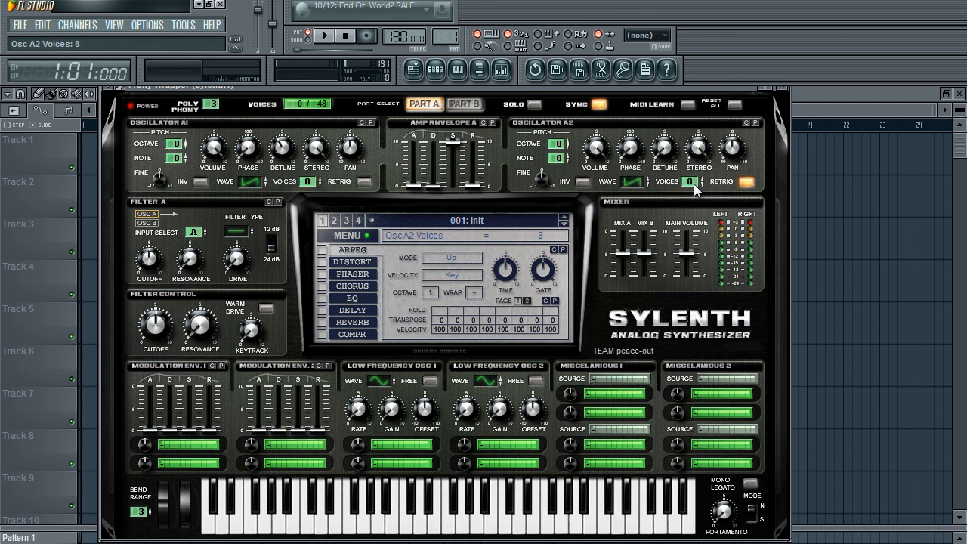
drag(690, 182, 686, 233)
drag(689, 183, 732, 101)
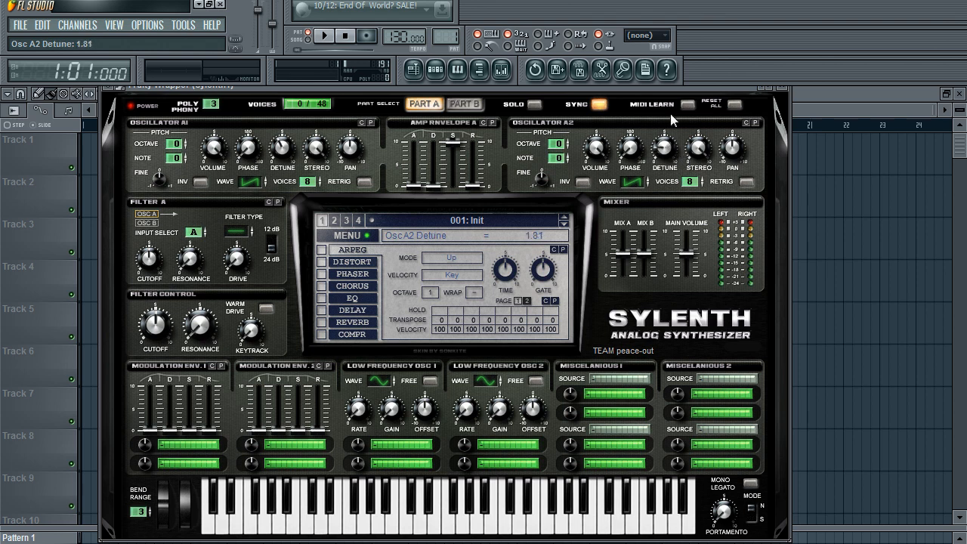
- Set oscillator A2's detune to about 4.10 and its octave to +1
drag(670, 113, 687, 88)
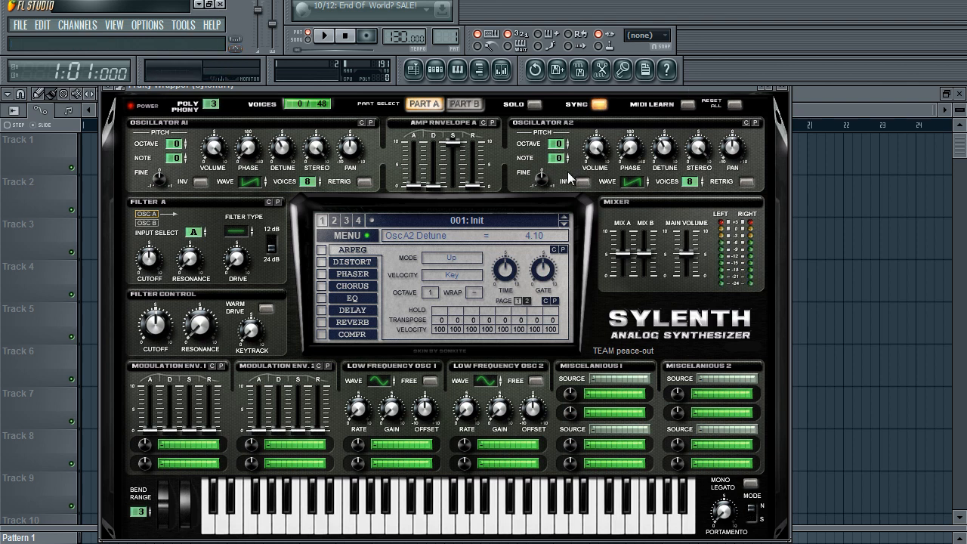
click(560, 142)
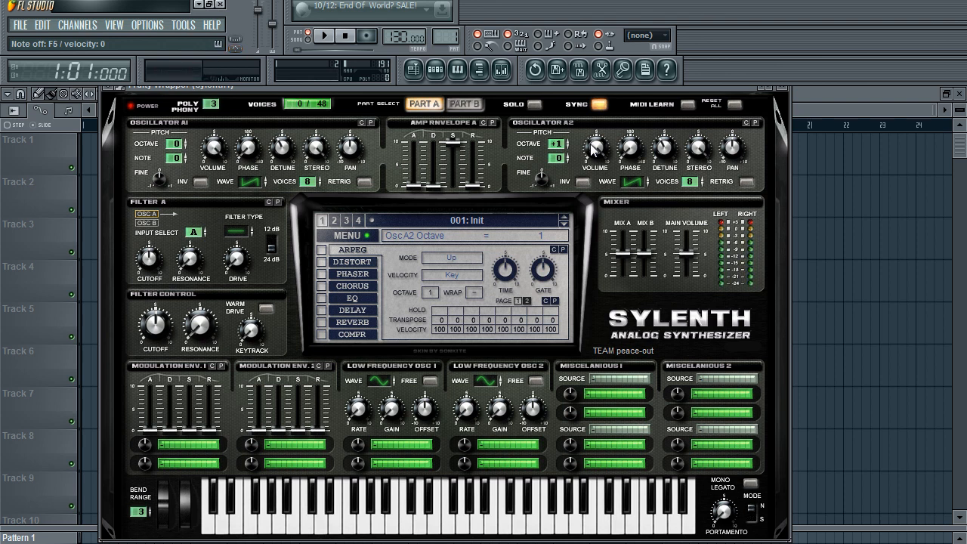
mouse_move(593, 148)
mouse_down()
mouse_move(597, 230)
mouse_move(591, 165)
mouse_move(602, 155)
mouse_up()
- Try the lowpass type on filter A and switch it back to bypass
click(251, 227)
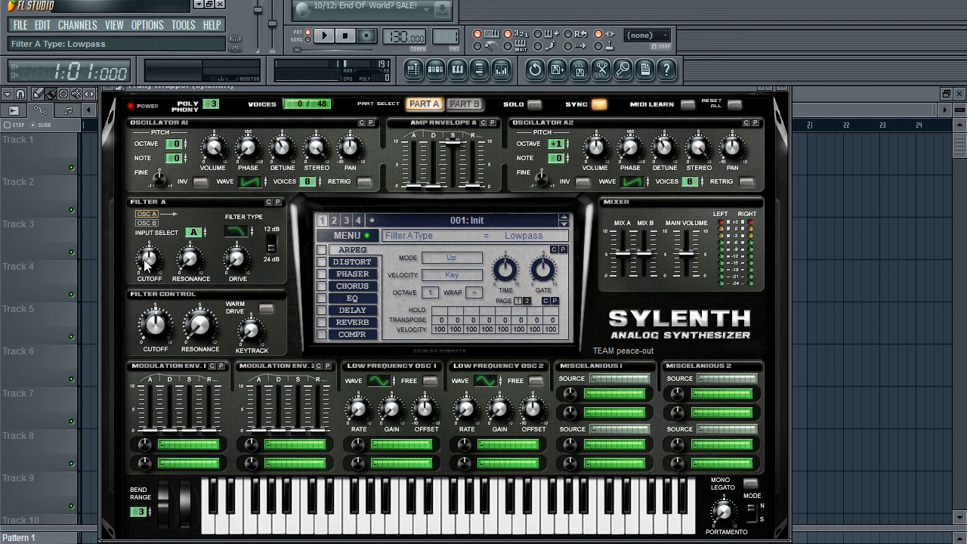
click(251, 234)
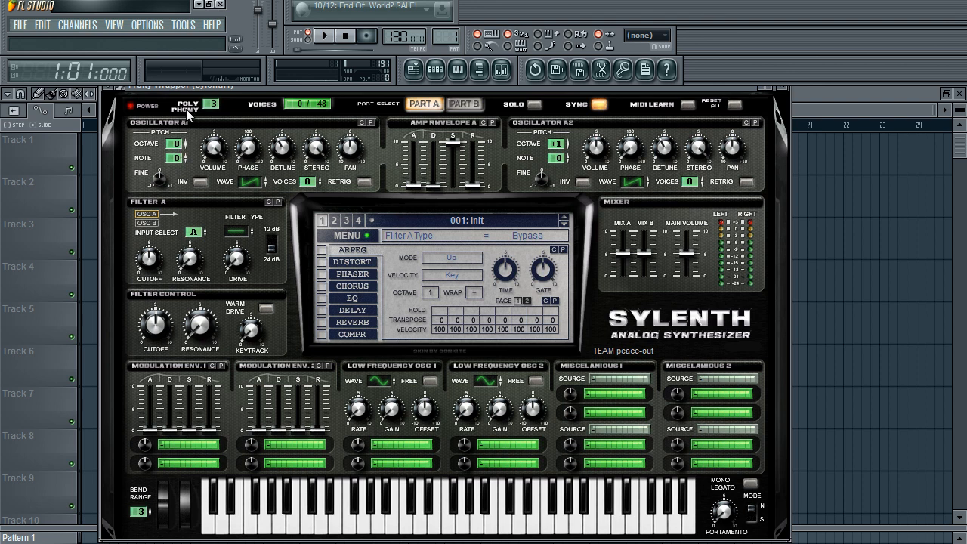
- Raise the synth's polyphony to 16
scroll(212, 106, up, 1)
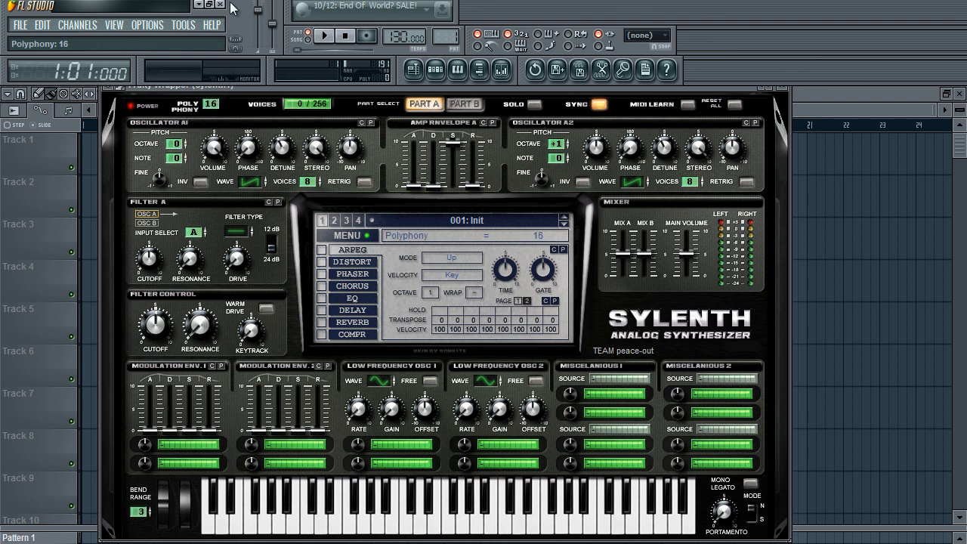
scroll(215, 102, up, 3)
drag(250, 86, 270, 2)
drag(212, 104, 245, 40)
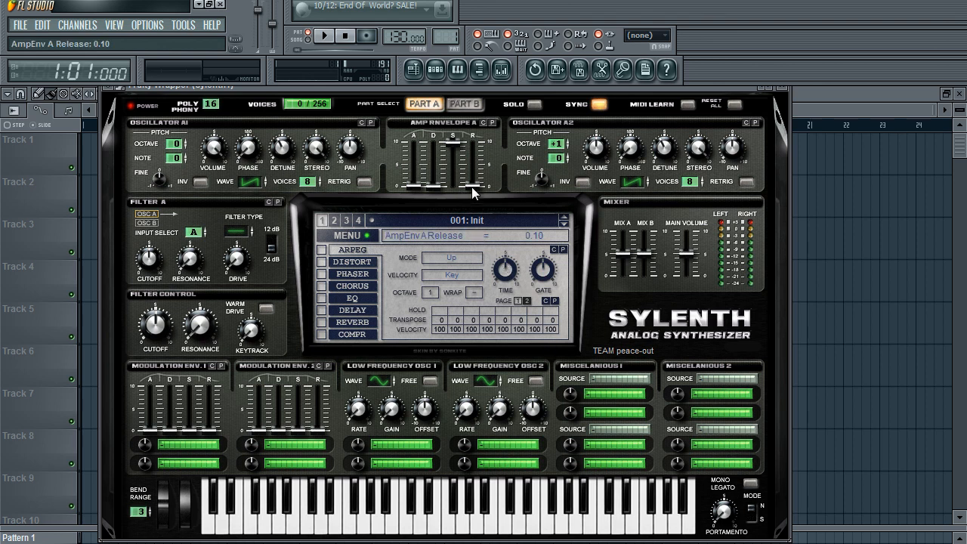
- Set amp envelope A's attack to about 0.17 and its release to about 5.21
drag(473, 186, 474, 158)
drag(473, 160, 473, 162)
drag(408, 183, 451, 240)
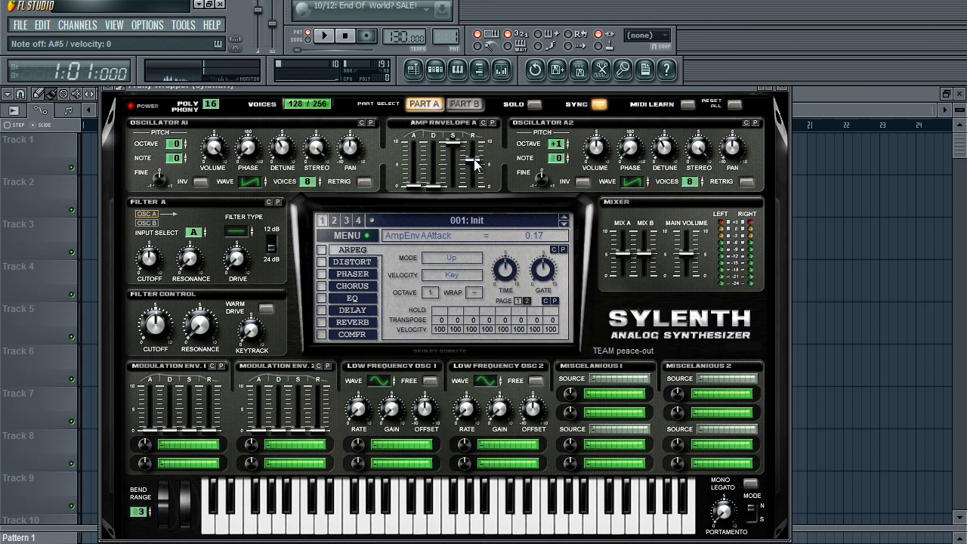
drag(474, 161, 478, 170)
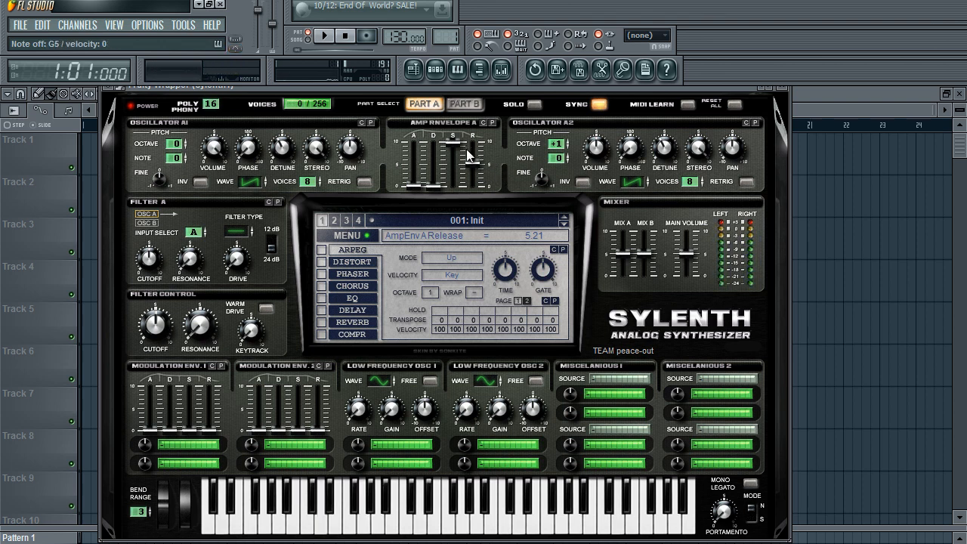
- Set filter A's type to lowpass and fine-tune amp envelope A's release to 5.00
click(458, 109)
click(423, 110)
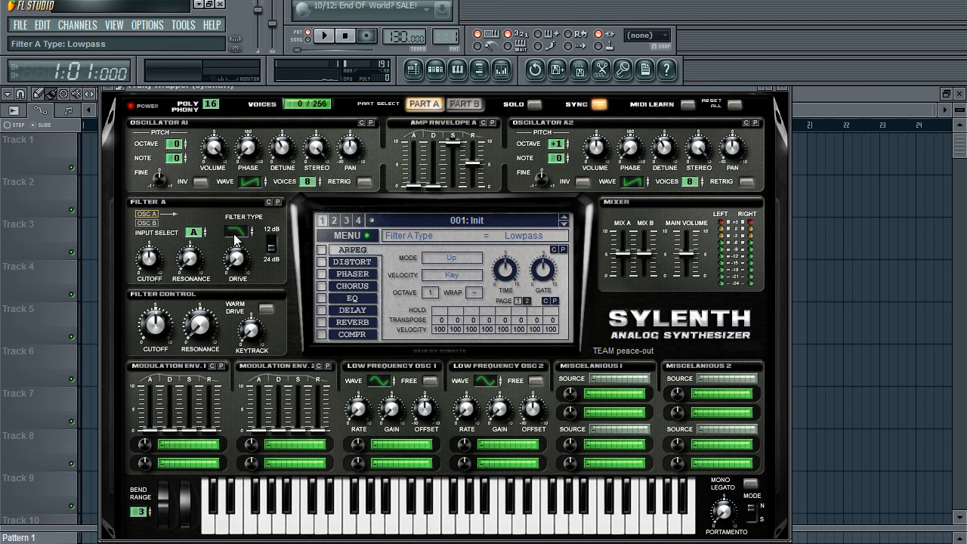
drag(470, 166, 470, 165)
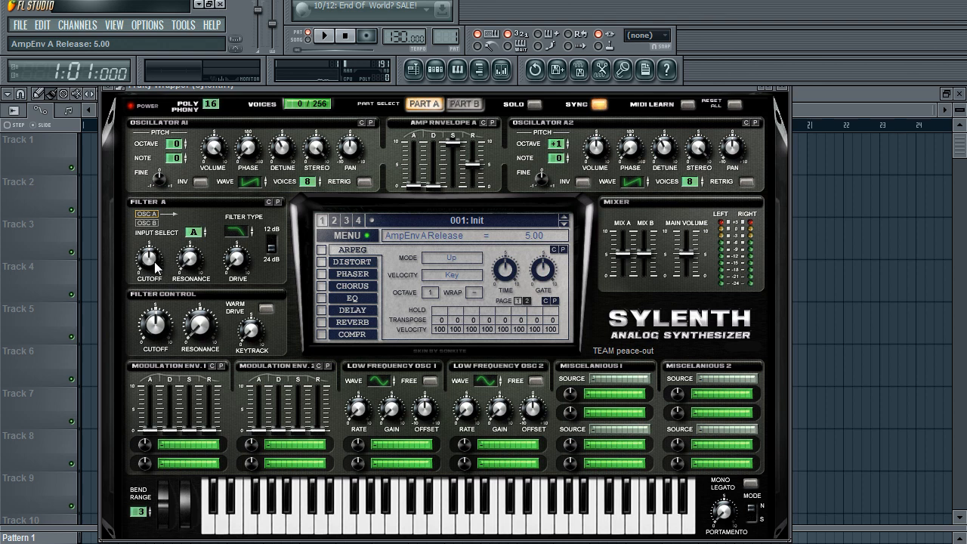
- Set filter A's cutoff to about 146 Hz and its resonance to about 2.10
drag(154, 261, 147, 268)
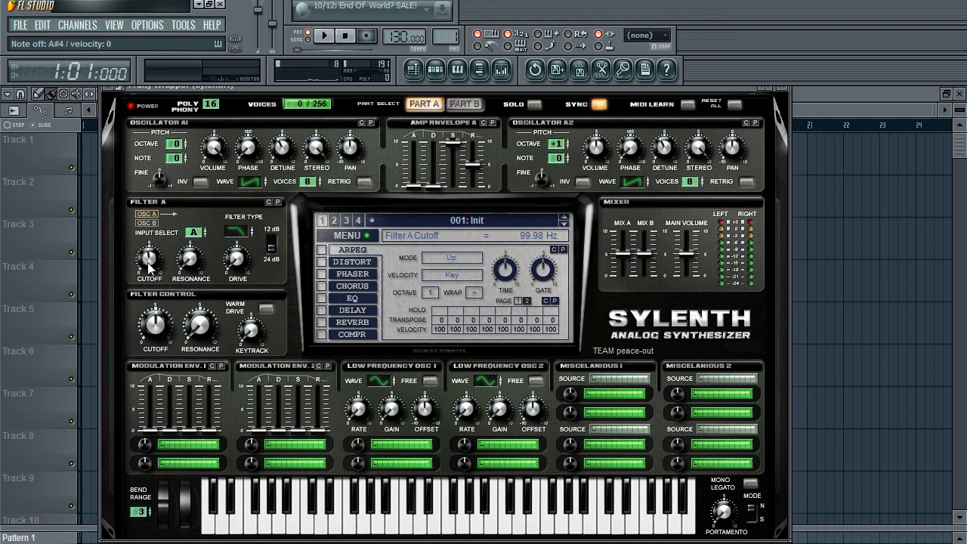
scroll(146, 258, up, 2)
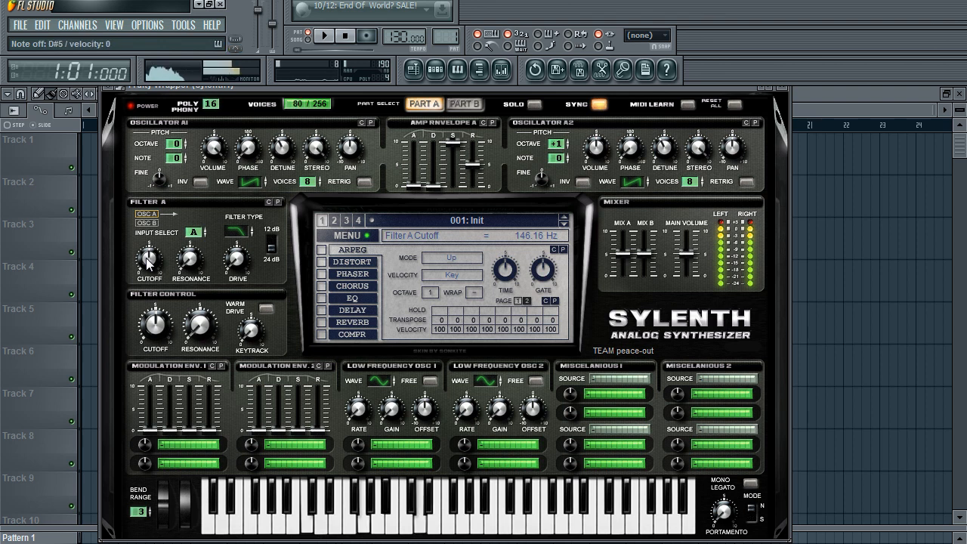
drag(146, 257, 202, 243)
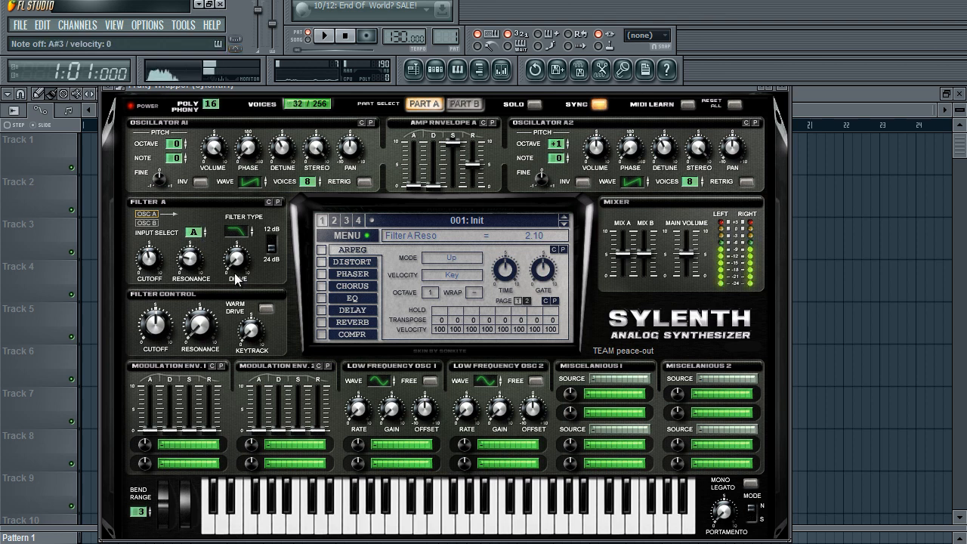
- Set filter A's drive to about 0.90 and open its cutoff to 21341.28 Hz
mouse_move(237, 269)
mouse_down()
mouse_move(244, 262)
mouse_move(248, 273)
mouse_move(234, 287)
mouse_up()
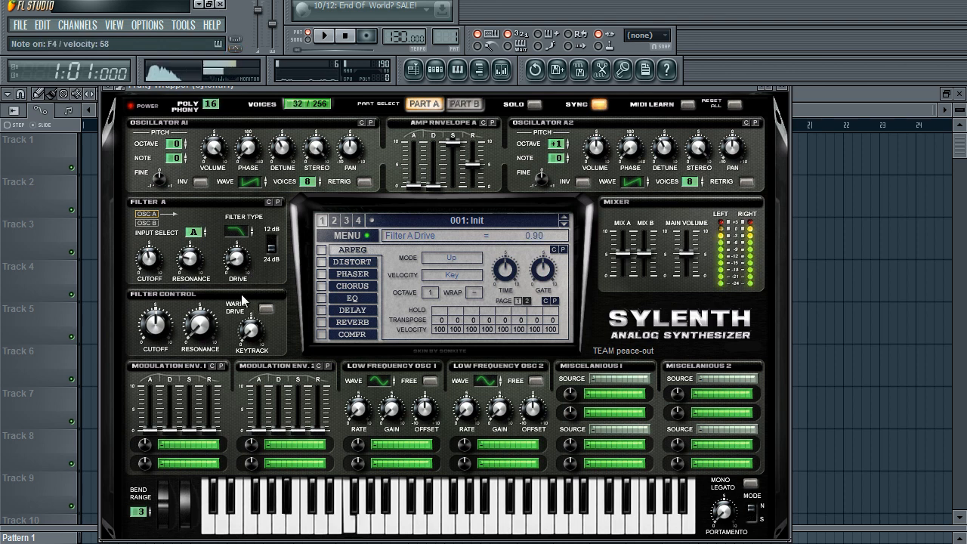
click(276, 251)
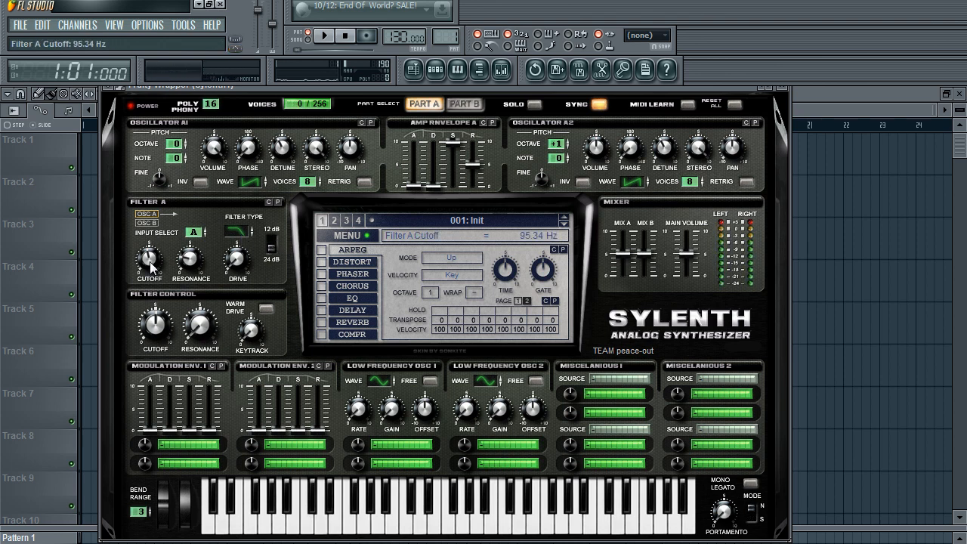
drag(150, 261, 173, 209)
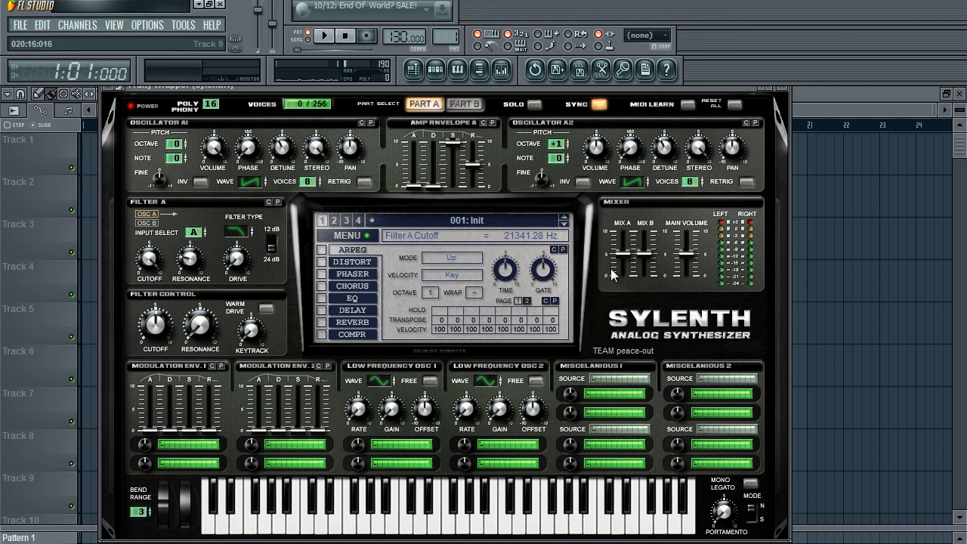
drag(155, 263, 234, 195)
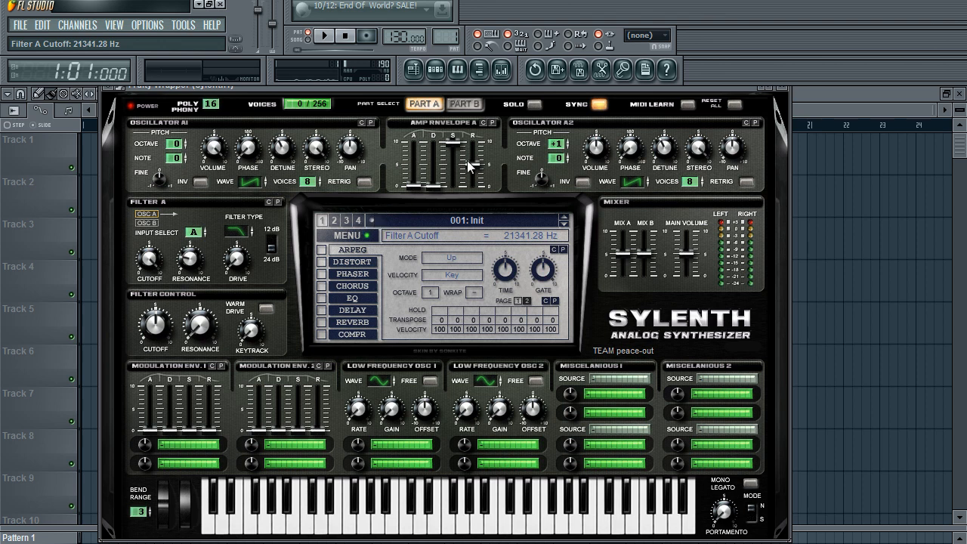
- Switch to part B, give oscillator B1 one voice and lower the mixer's Mix A level to 0.00
click(473, 107)
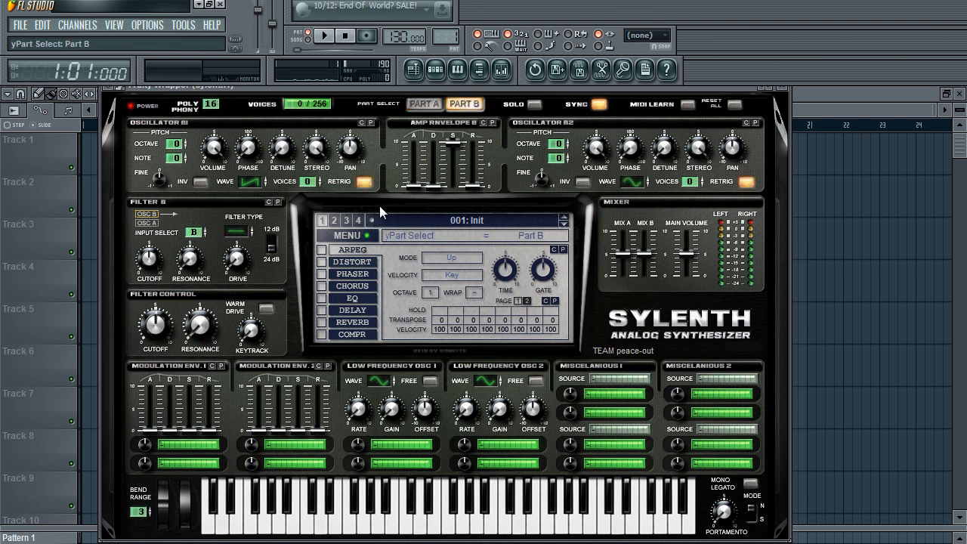
click(366, 183)
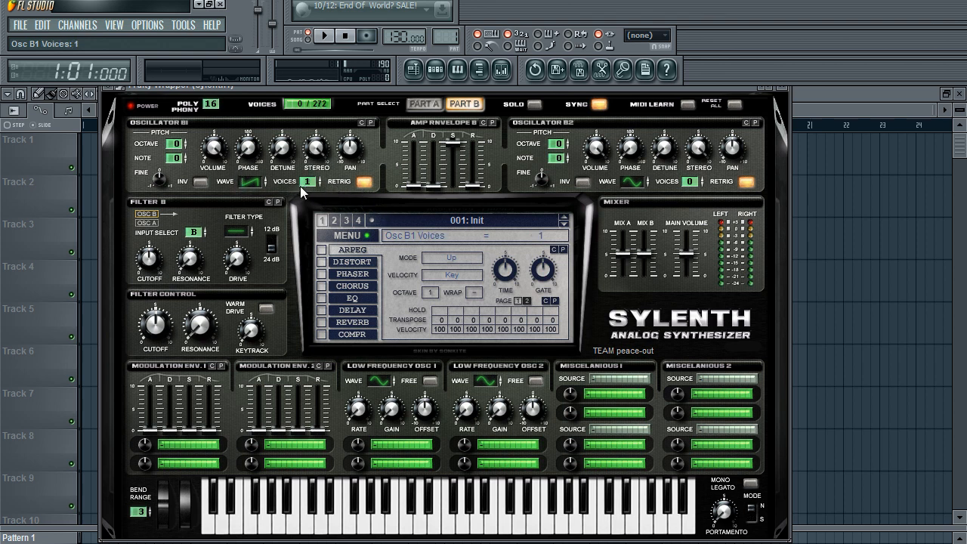
key(q)
drag(622, 254, 595, 471)
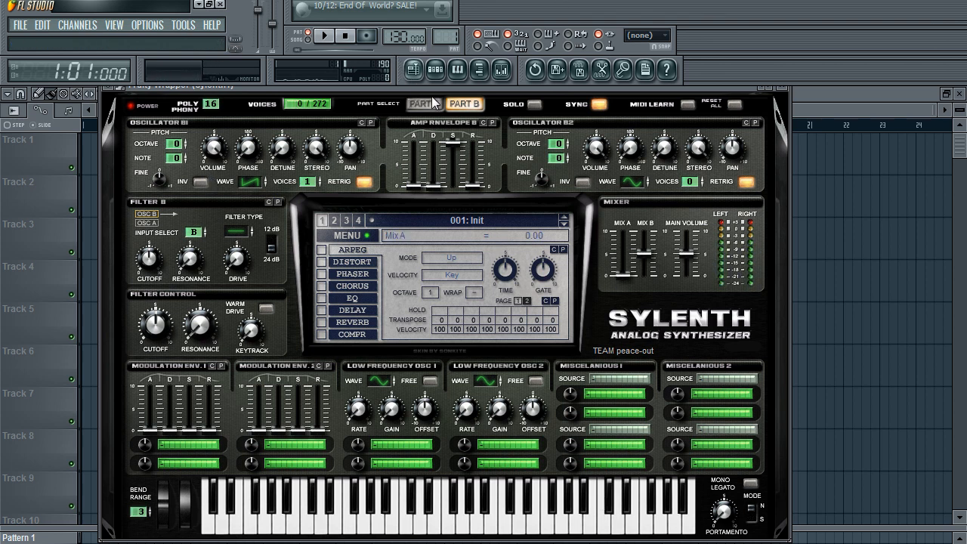
- Copy part A's amp envelope settings and paste them onto part B's amp envelope
key(q)
click(475, 106)
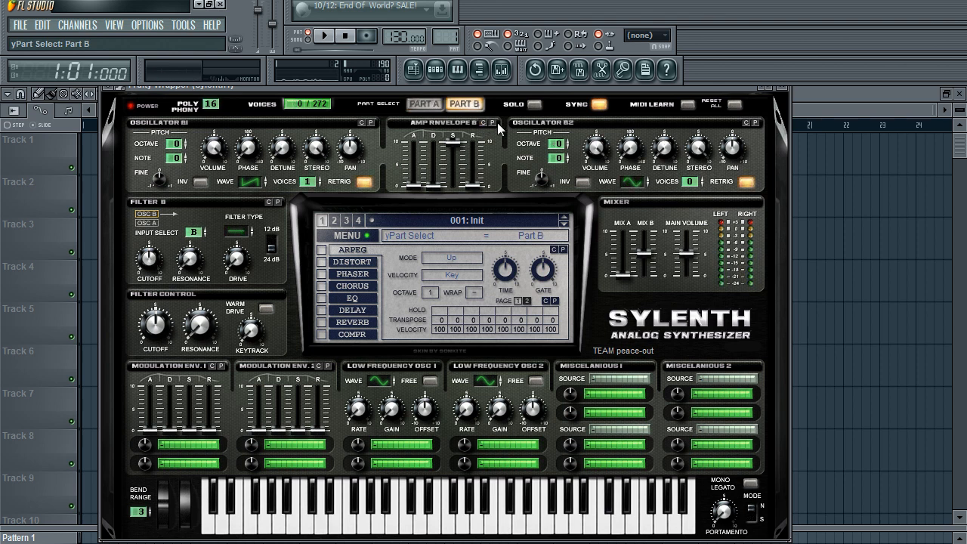
click(493, 122)
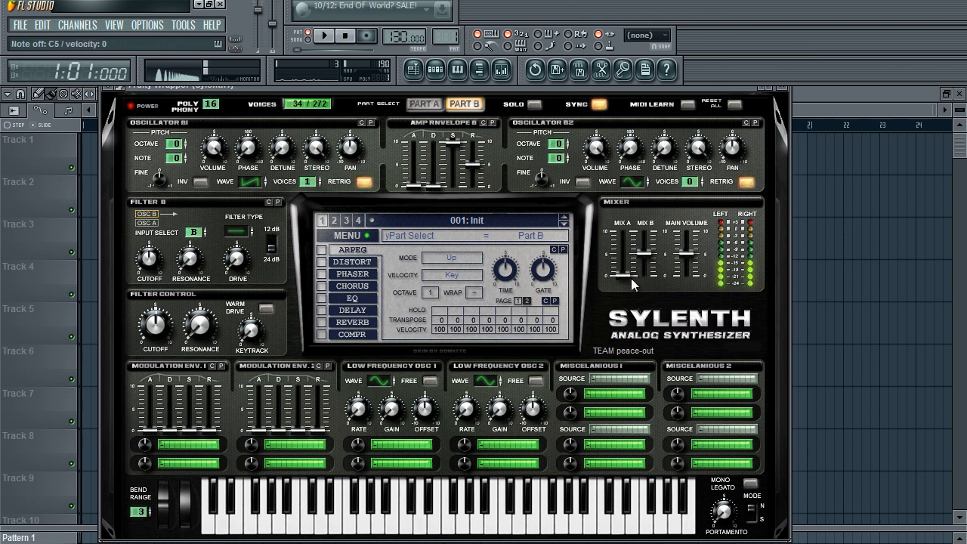
- Bring the mixer's Mix A level back up to 5.00
drag(631, 278, 627, 251)
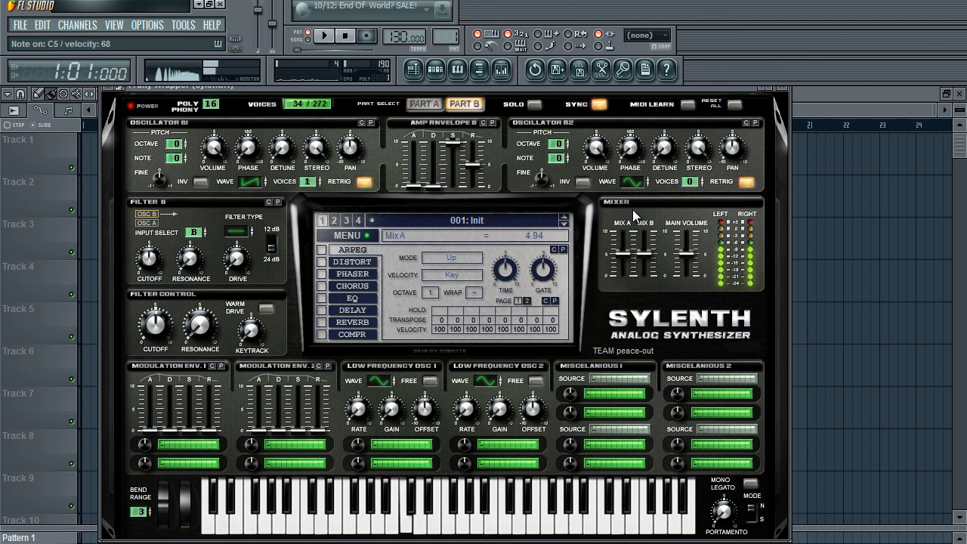
drag(632, 209, 634, 208)
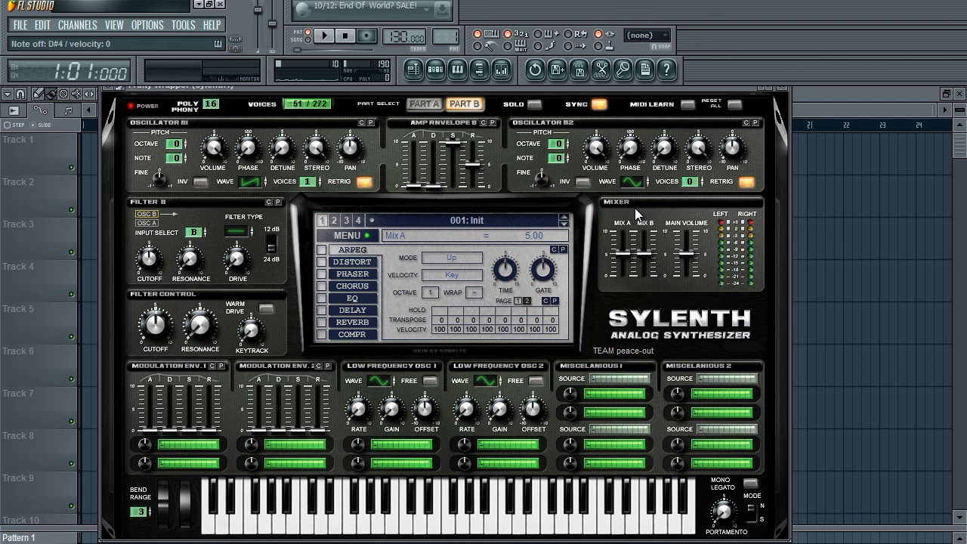
- Return to part A and set amp envelope A's attack to about 3.68, auditioning it with test notes
drag(413, 184, 432, 150)
click(424, 103)
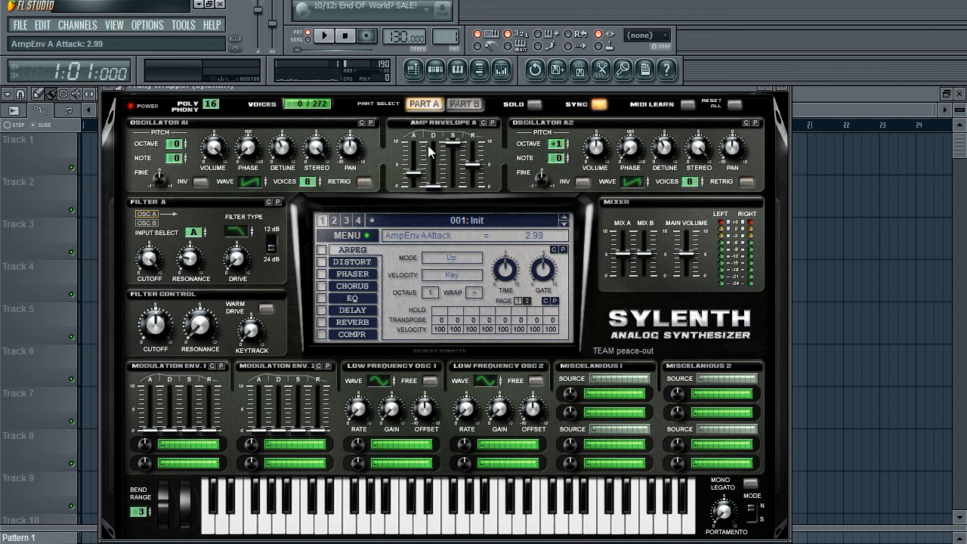
key(z)
key(d)
key(b)
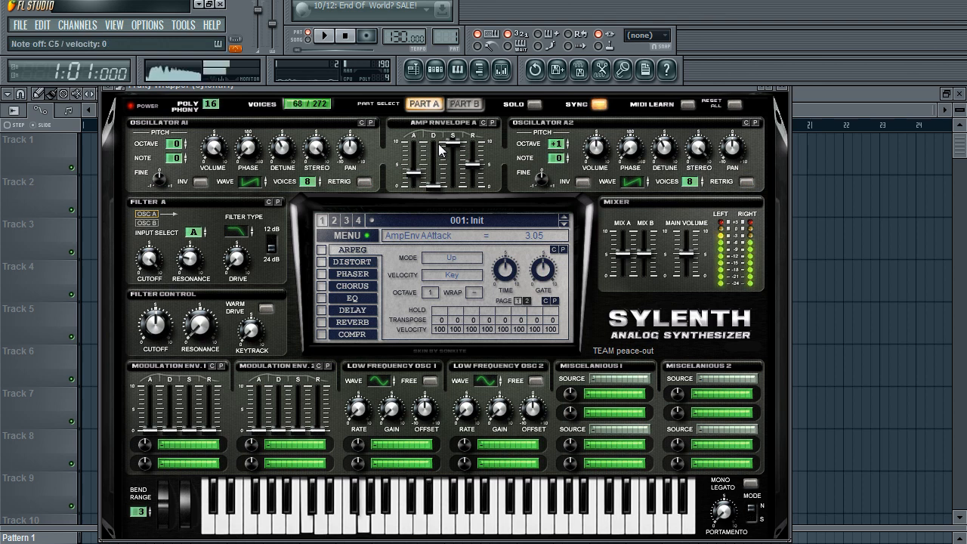
key(v)
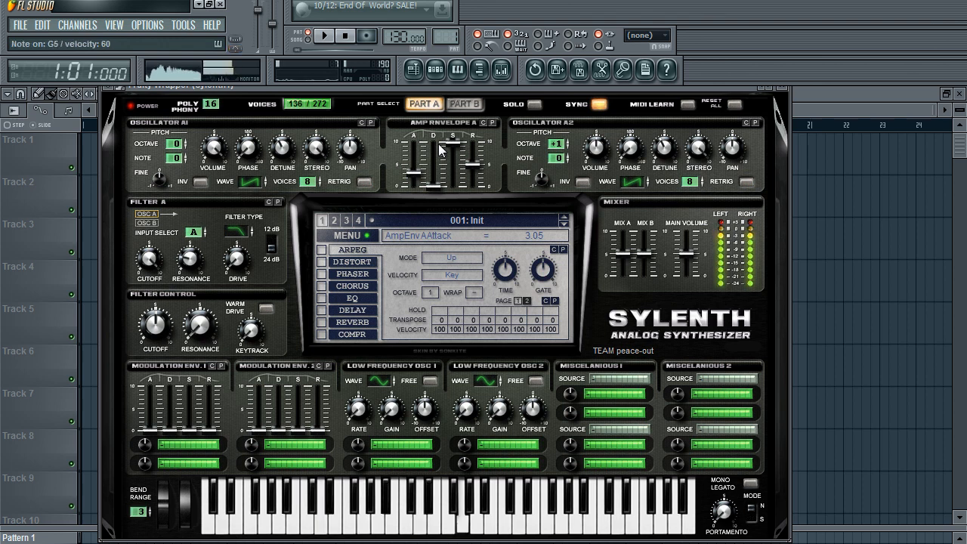
drag(414, 174, 421, 161)
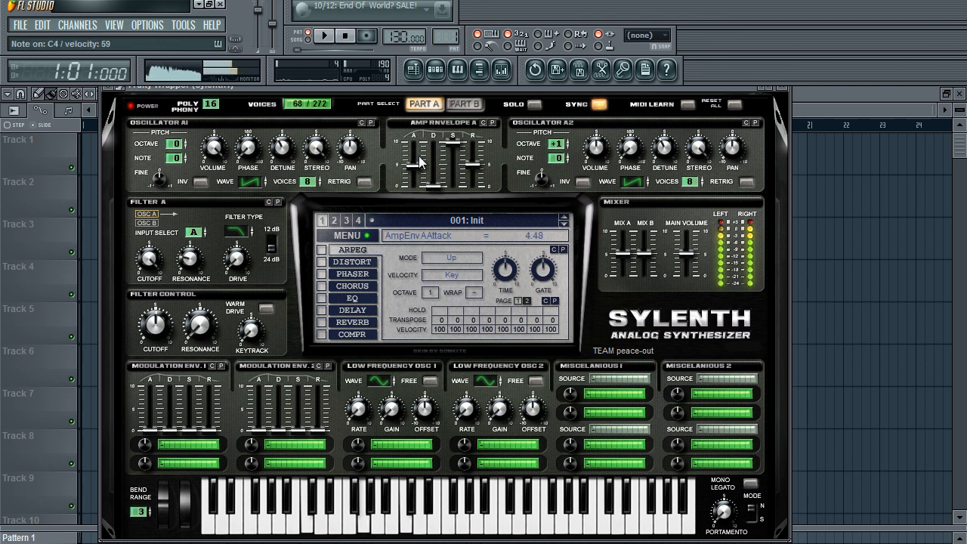
drag(416, 166, 413, 186)
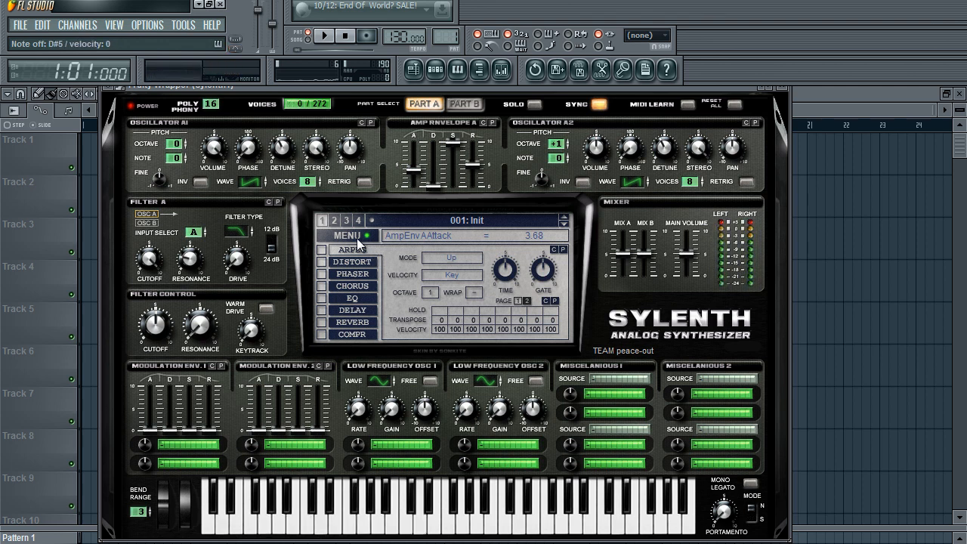
- Enable the reverb effect, reduce its size, and set dry/wet to about 39% and predelay to about 34 ms
click(463, 105)
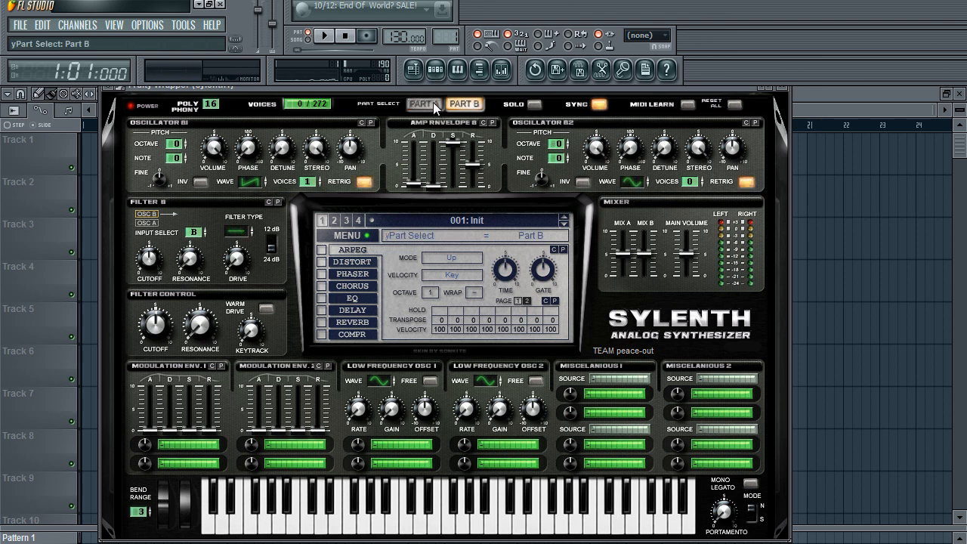
click(440, 103)
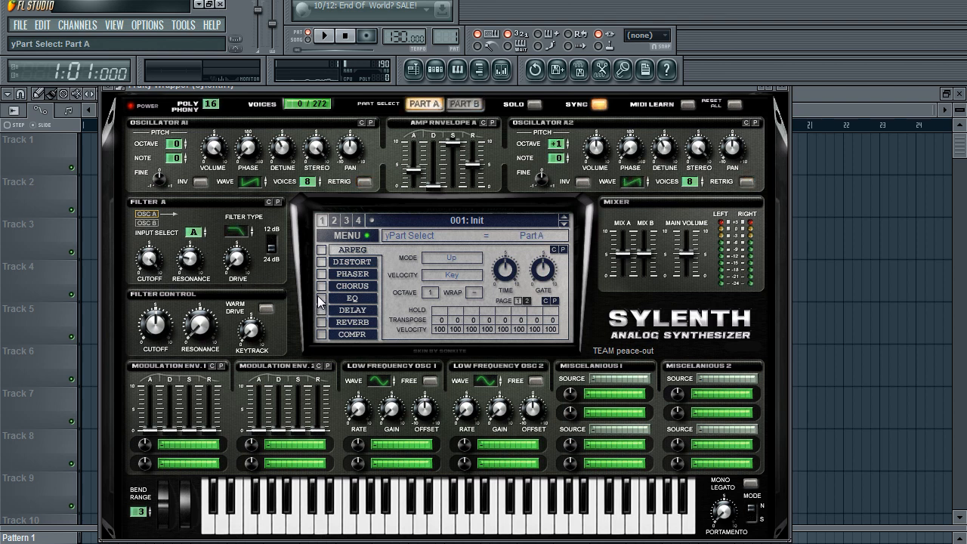
click(345, 324)
click(323, 323)
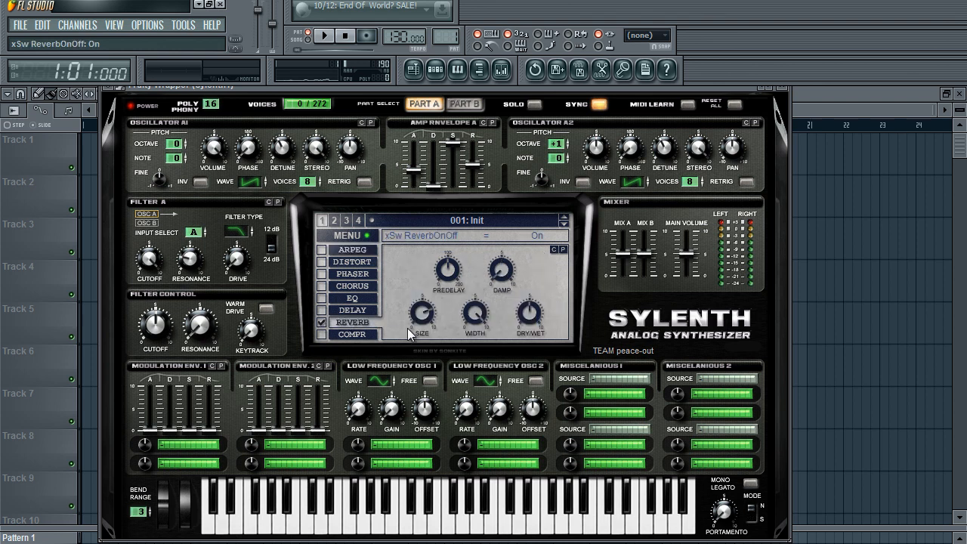
drag(531, 322, 530, 339)
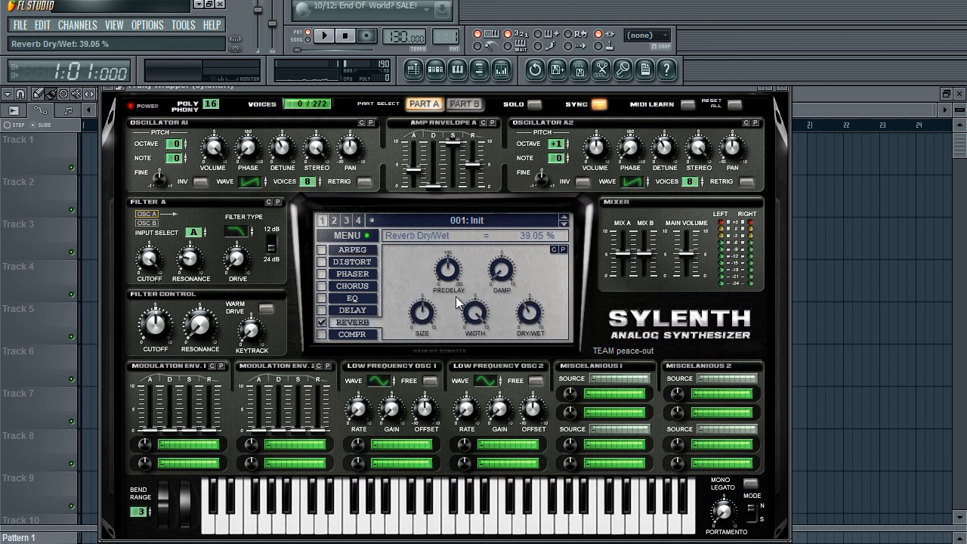
drag(447, 277, 439, 332)
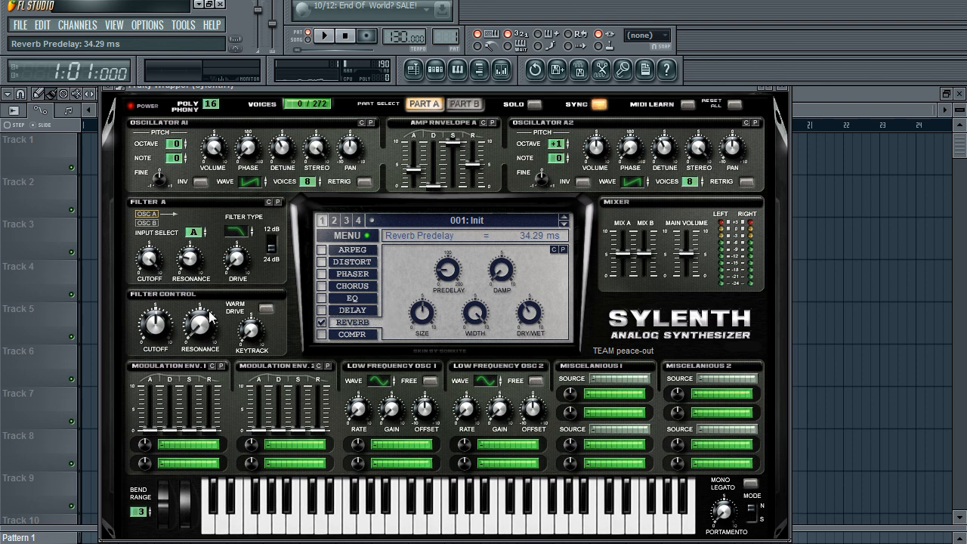
- Set filter A's cutoff to about 21341 Hz and readjust the filter control resonance, auditioning the sound with test notes
drag(211, 317, 217, 307)
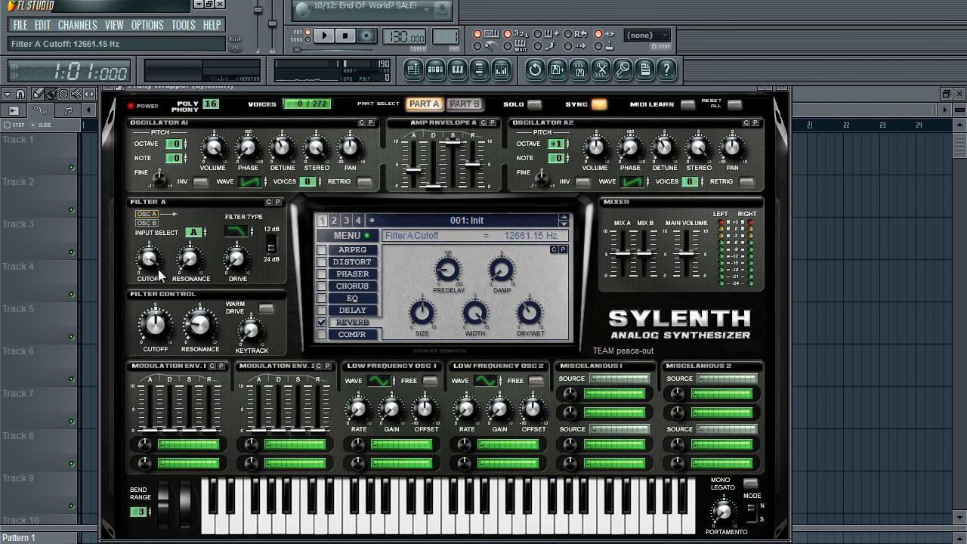
drag(151, 259, 213, 321)
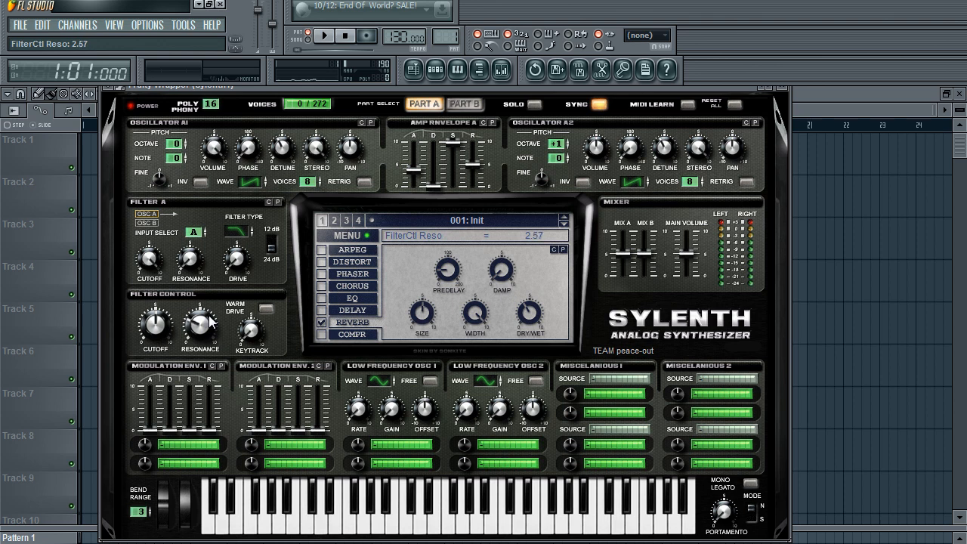
click(151, 258)
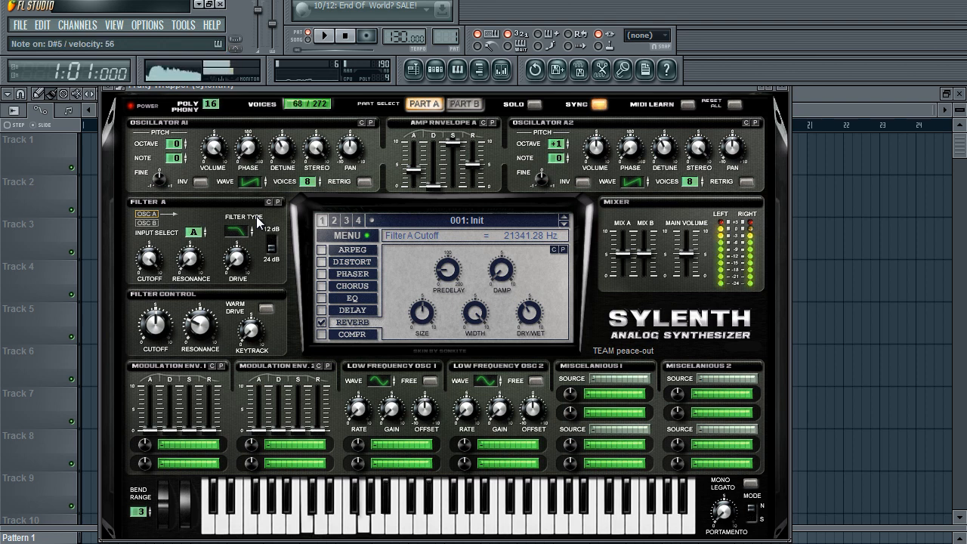
drag(200, 323, 228, 310)
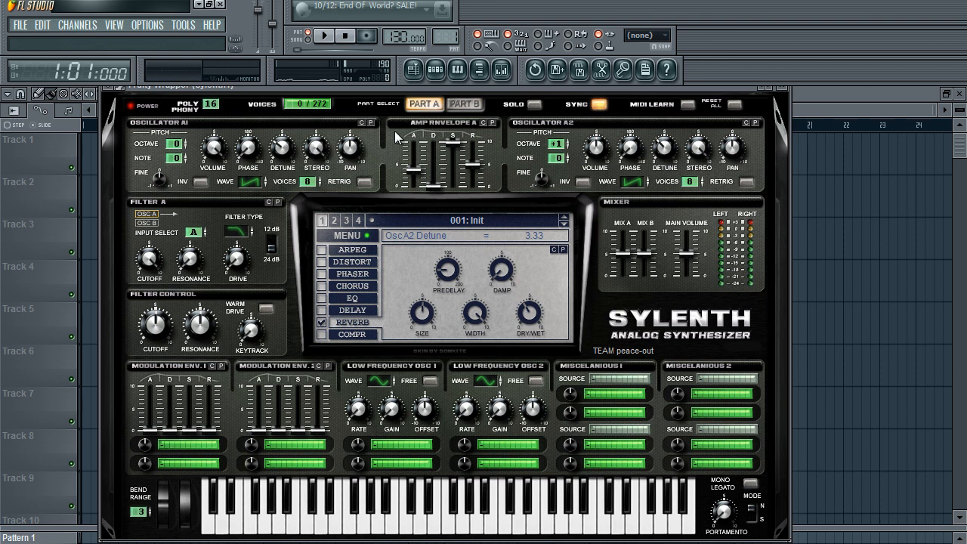
- Show part B and rename the Sylenth1 channel as "Pad 1"
click(462, 104)
click(435, 70)
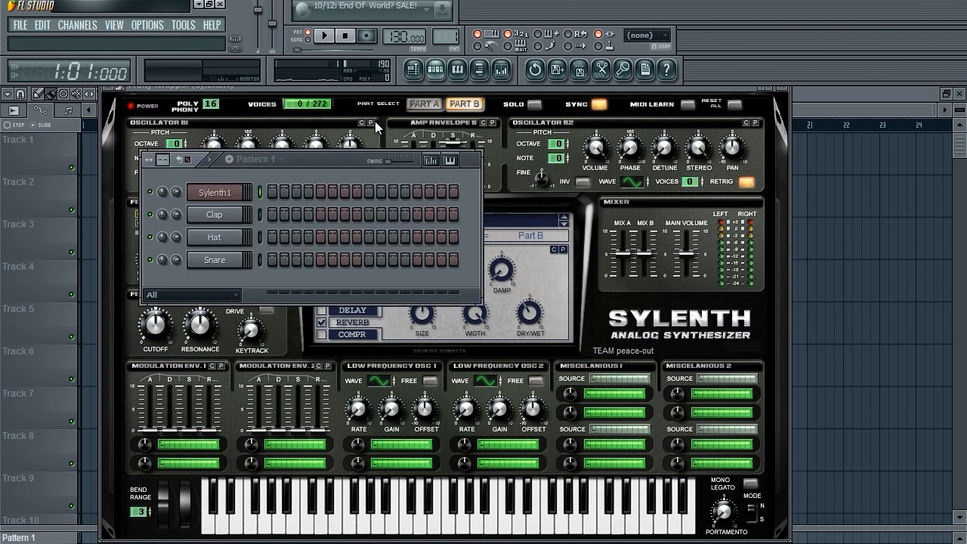
right_click(226, 193)
click(261, 210)
text(Pad 1)
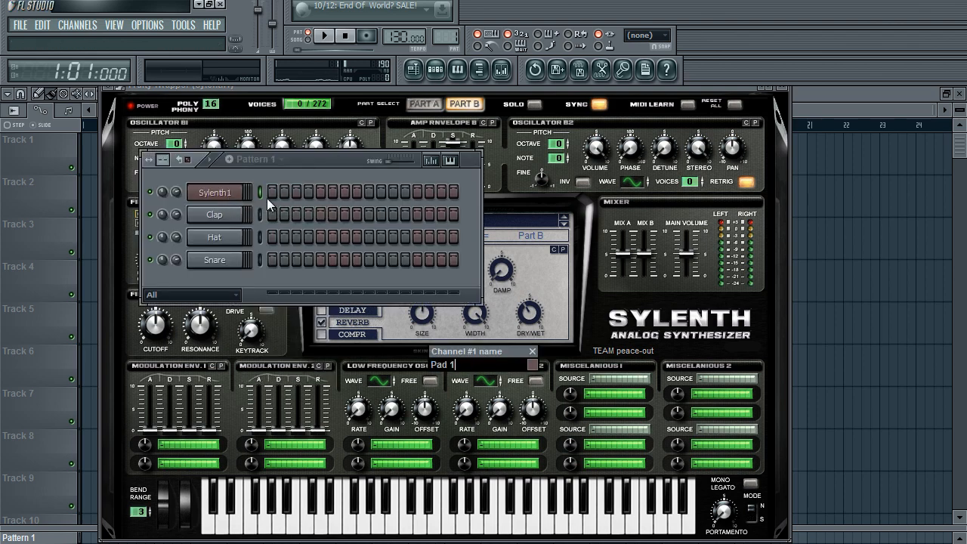
key(Return)
- Clone the Pad 1 channel
right_click(207, 210)
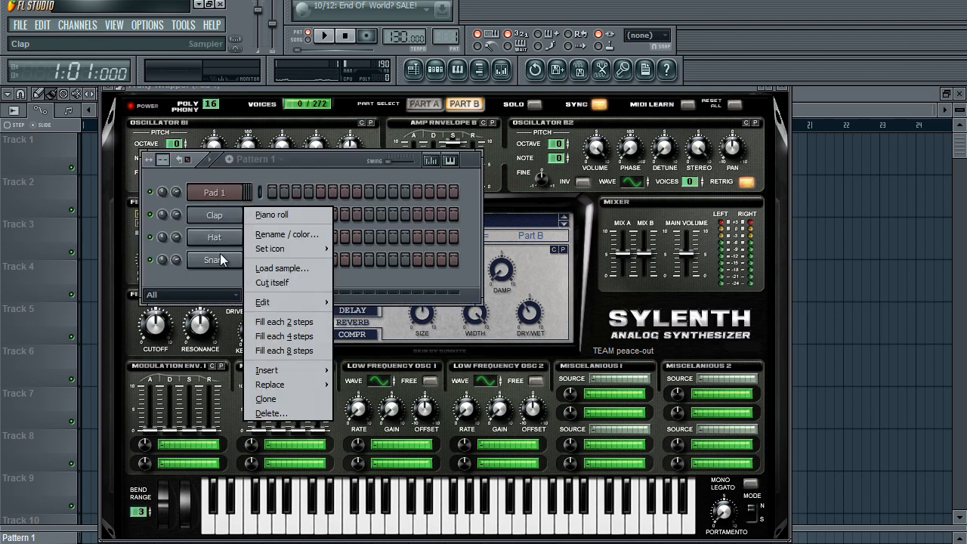
click(216, 208)
right_click(236, 198)
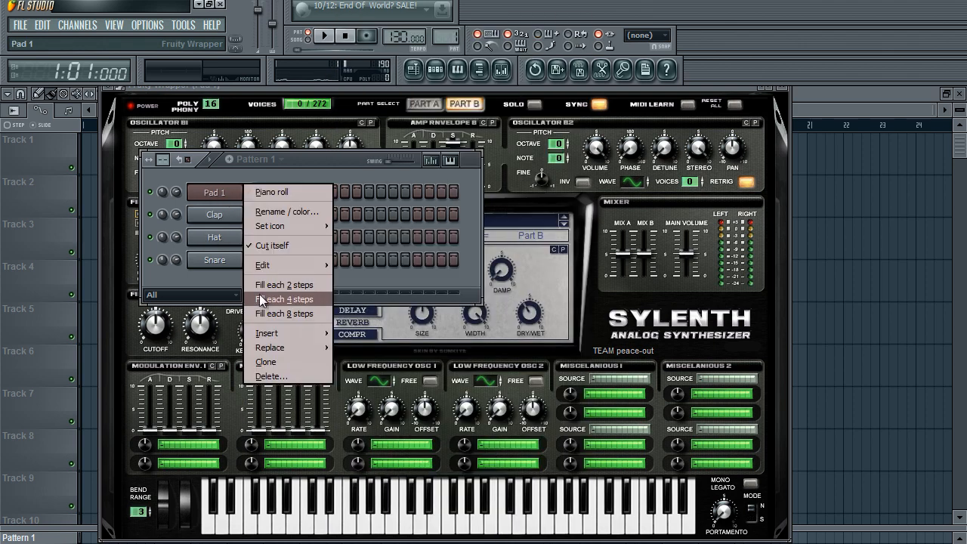
click(264, 360)
- Rename the cloned channel as "Pad 2"
right_click(226, 217)
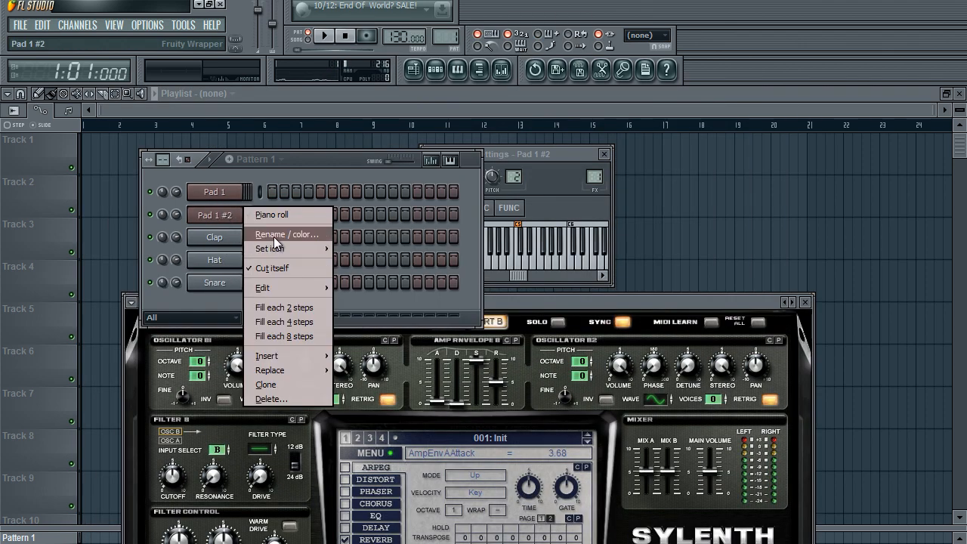
click(273, 236)
text(Pad 12)
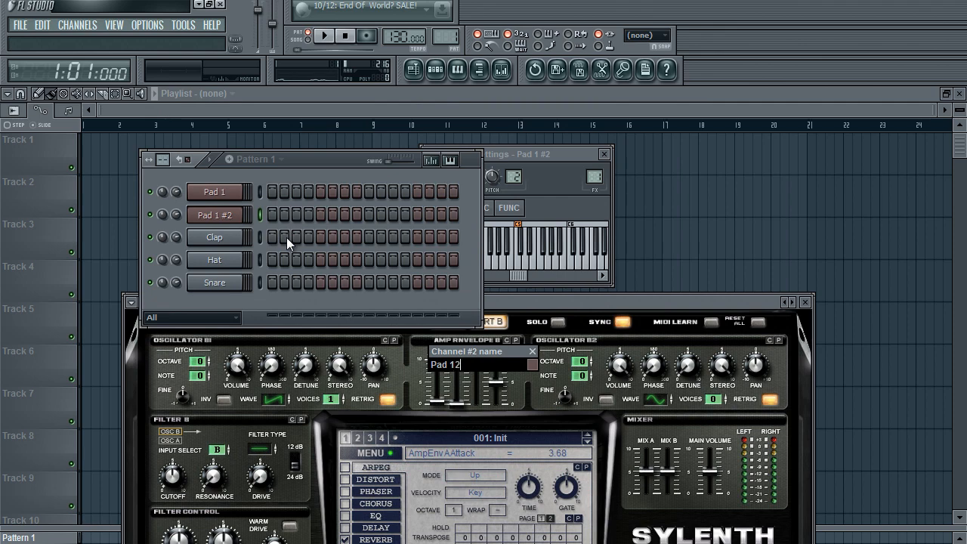
key(BackSpace)
key(BackSpace)
text(2)
key(Return)
- Bring up the Pad 2 synth, close its channel settings window and move the synth window up to show its controls
click(207, 212)
click(222, 215)
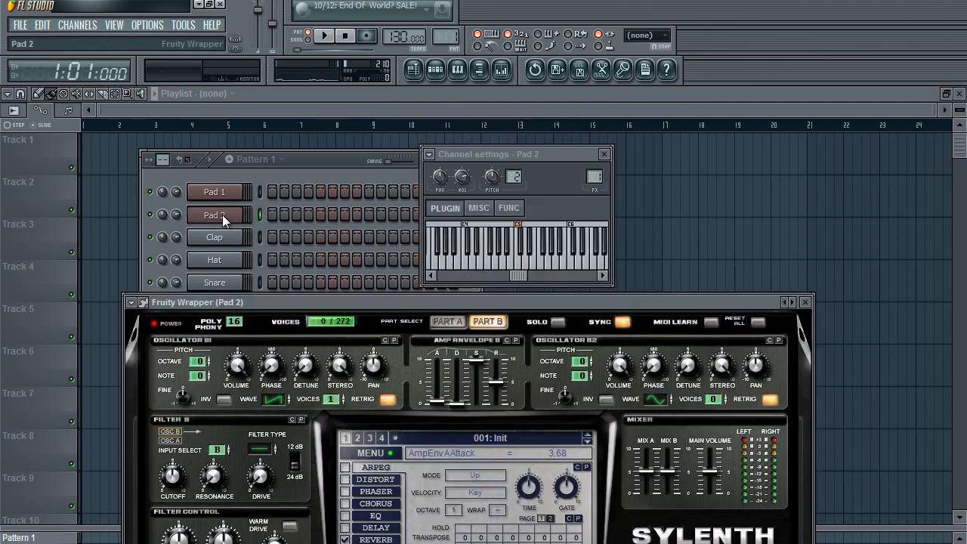
click(603, 154)
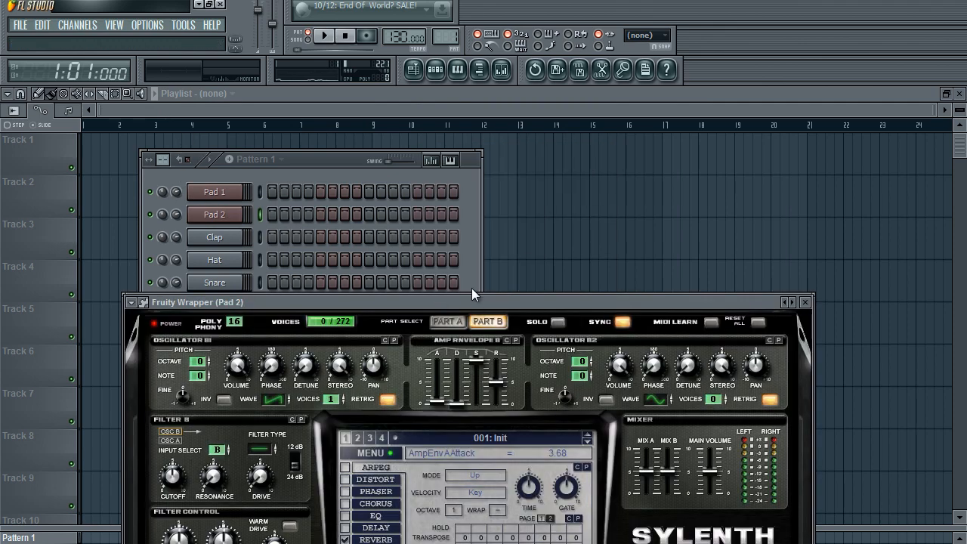
drag(458, 302, 440, 103)
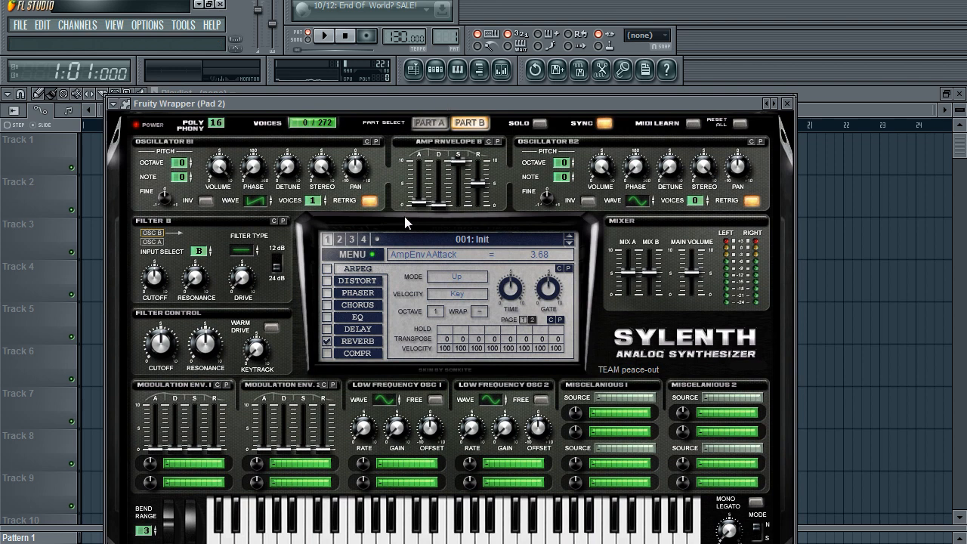
- In part A, try a pulse wave on oscillator A2 and a filter A drive of 3.57, and revert to saw and 0.00
click(436, 123)
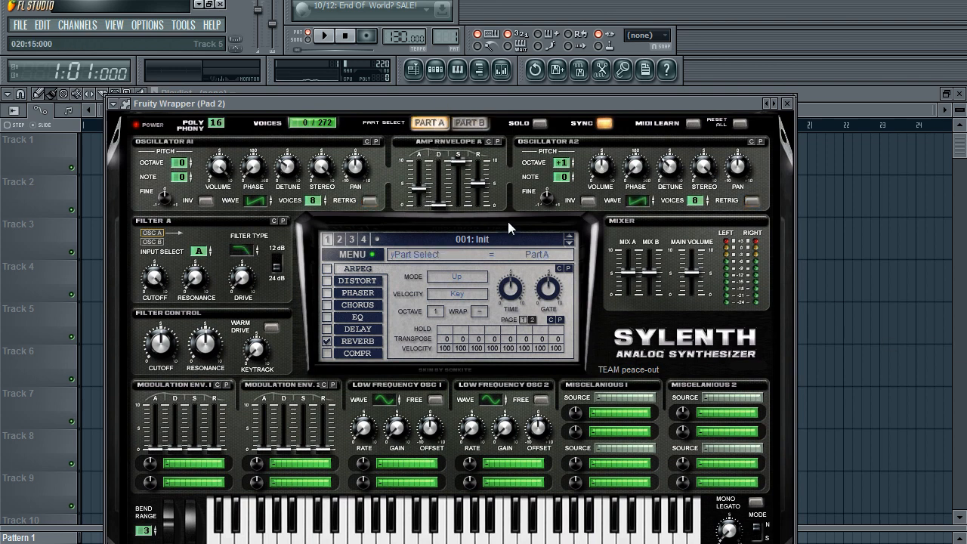
click(653, 198)
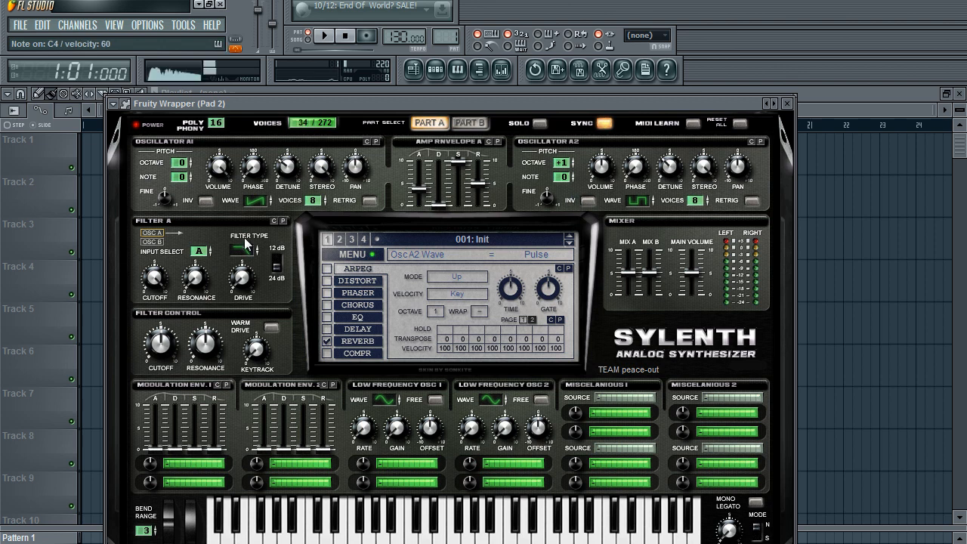
click(243, 277)
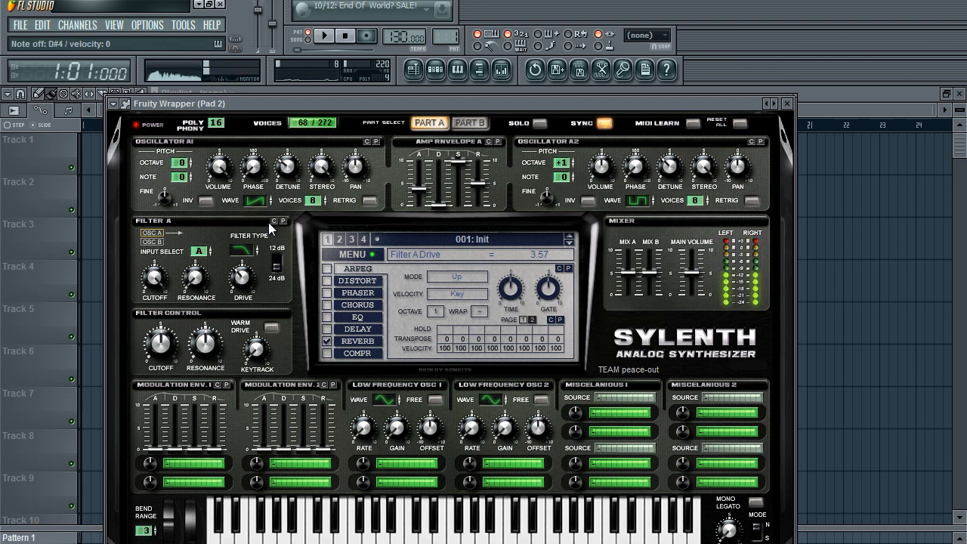
drag(243, 284, 274, 380)
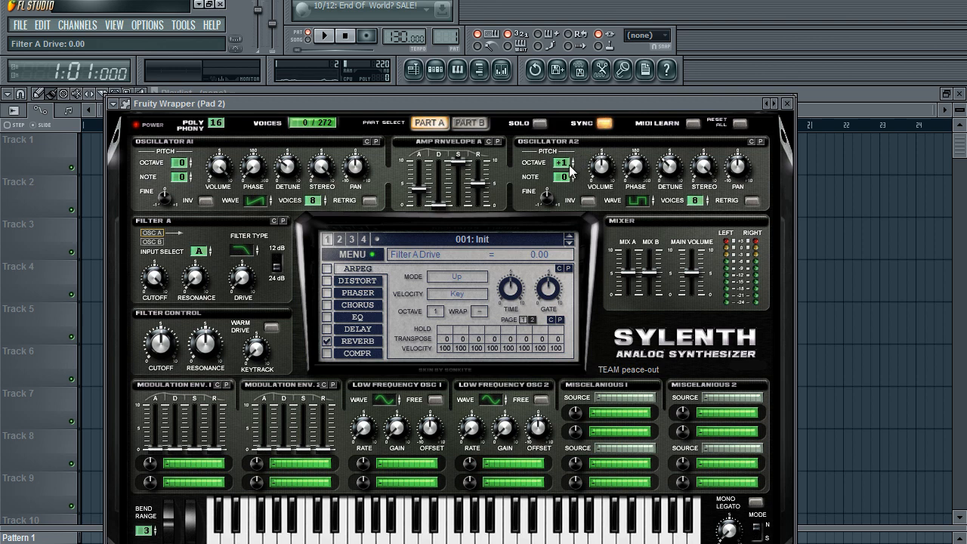
click(635, 202)
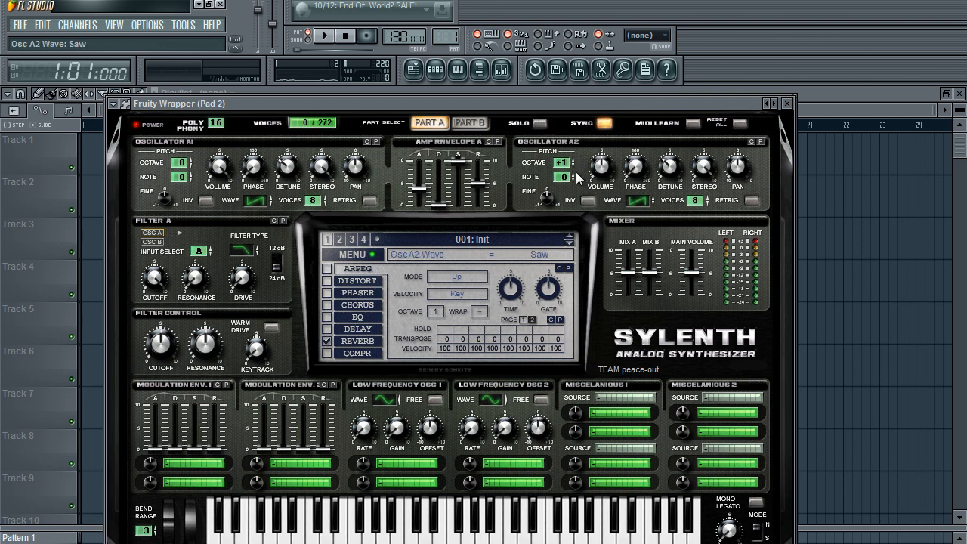
- In part B, give oscillator B1 a pulse wave, eight voices and less detune, with retrigger off
click(467, 123)
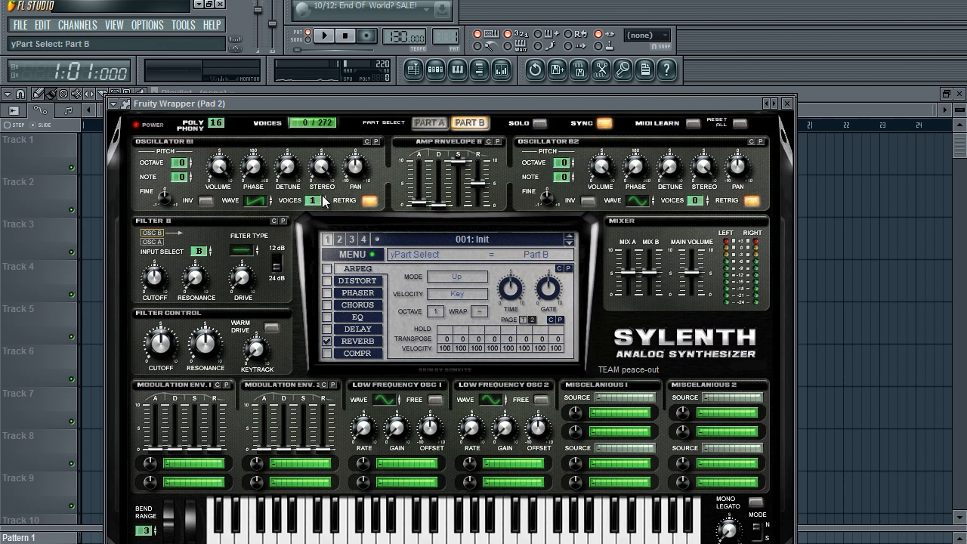
click(267, 198)
click(264, 196)
click(263, 197)
click(262, 204)
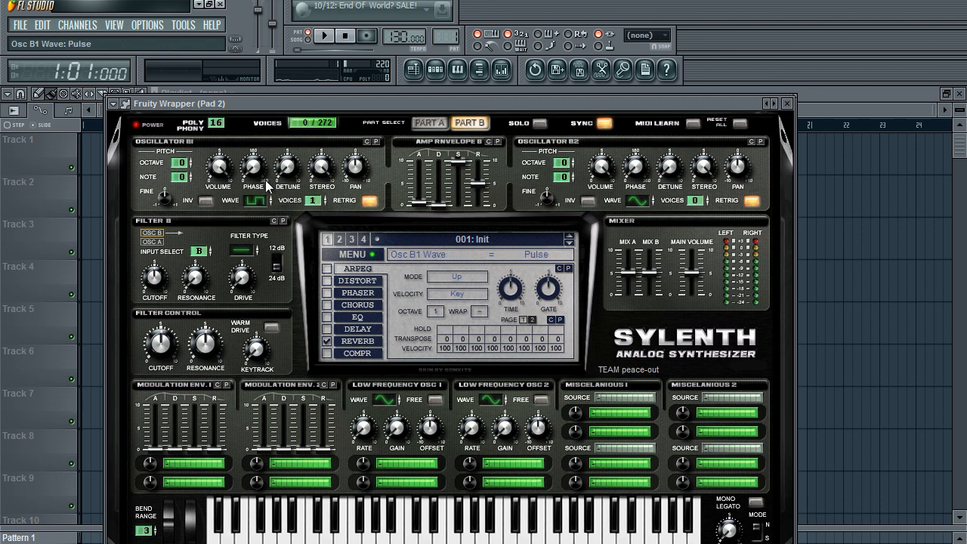
drag(312, 201, 340, 145)
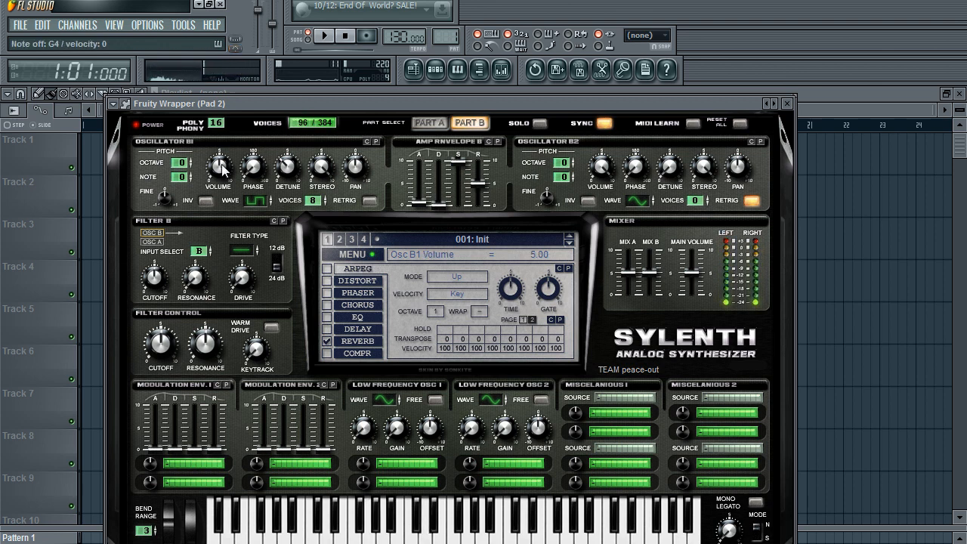
- Lower oscillator B1's volume to about 2.10 while auditioning notes
drag(223, 169, 222, 195)
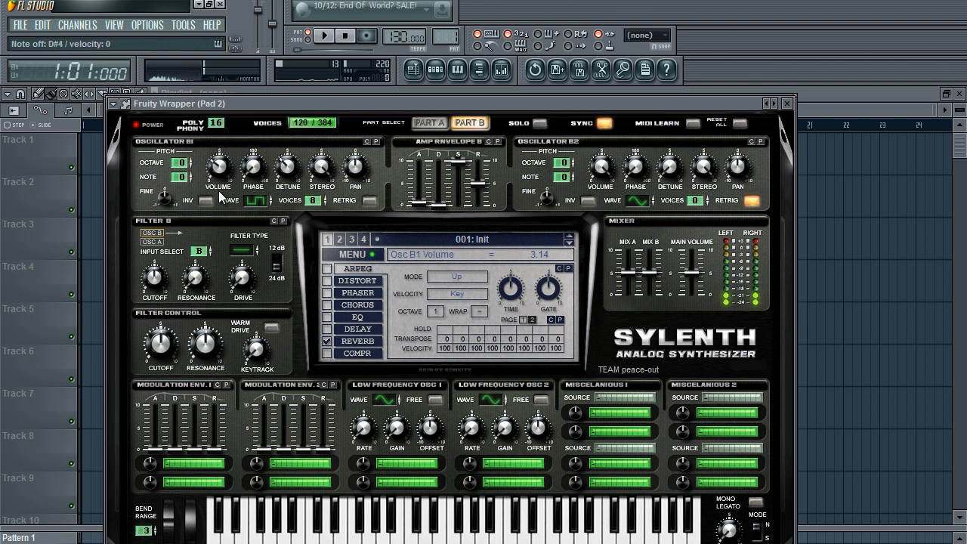
scroll(217, 170, down, 5)
scroll(218, 176, up, 1)
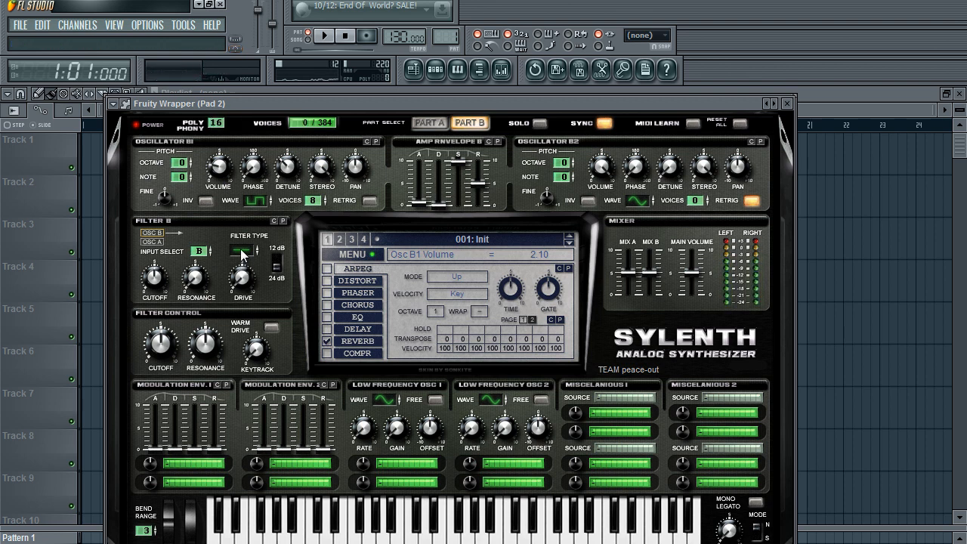
- Set part B's oscillator B2 to a triangle wave with eight voices, retrigger off and a detune of about 3.90
click(425, 124)
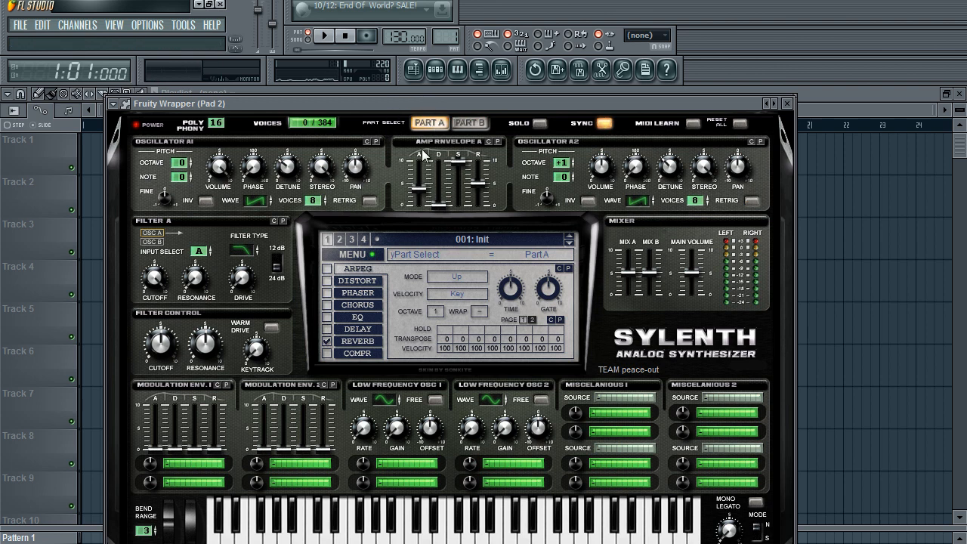
click(469, 123)
click(647, 203)
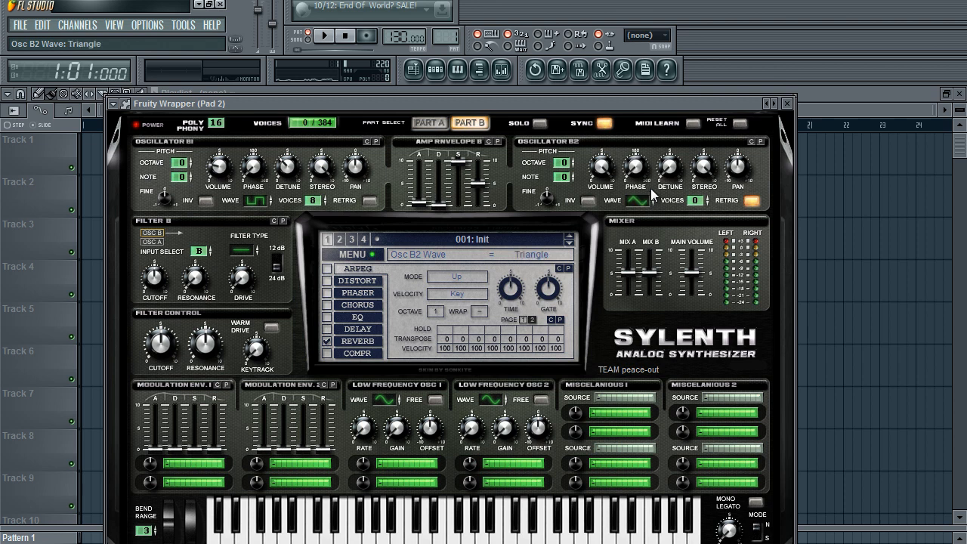
click(695, 200)
click(751, 201)
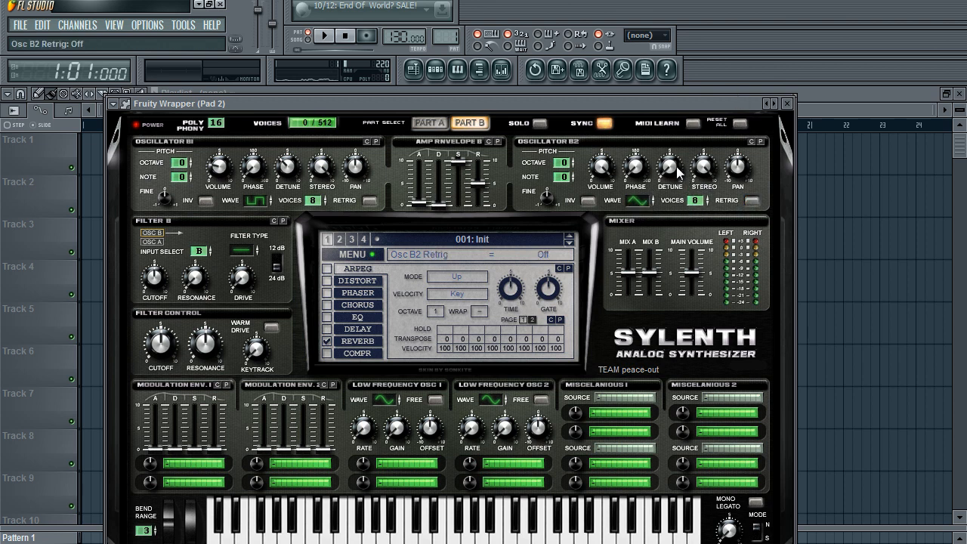
click(674, 167)
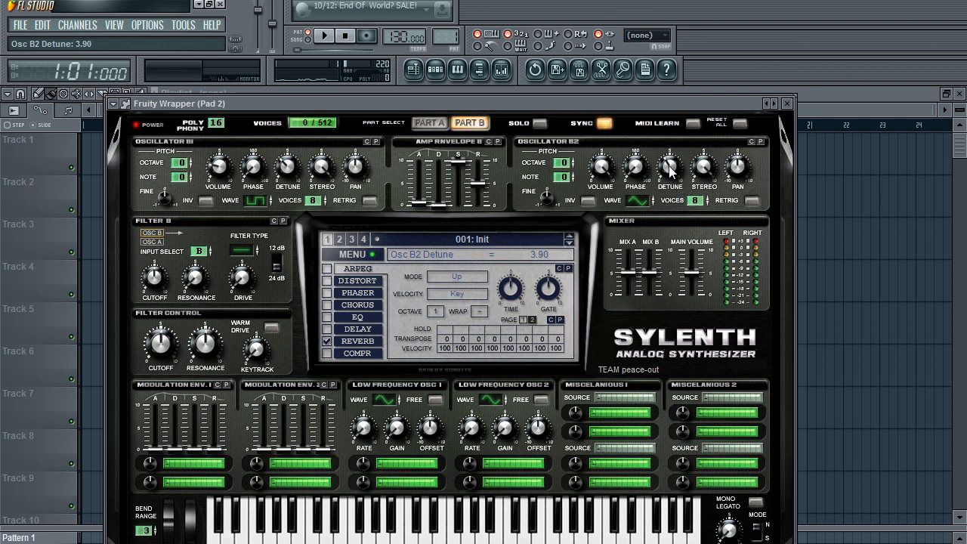
scroll(668, 169, up, 2)
scroll(667, 172, down, 3)
- Set filter B to lowpass, adjust its cutoff, and set its drive to about 1.00 and its resonance to about 4.95
mouse_move(244, 257)
mouse_down()
mouse_move(259, 240)
mouse_move(238, 272)
mouse_move(240, 255)
mouse_up()
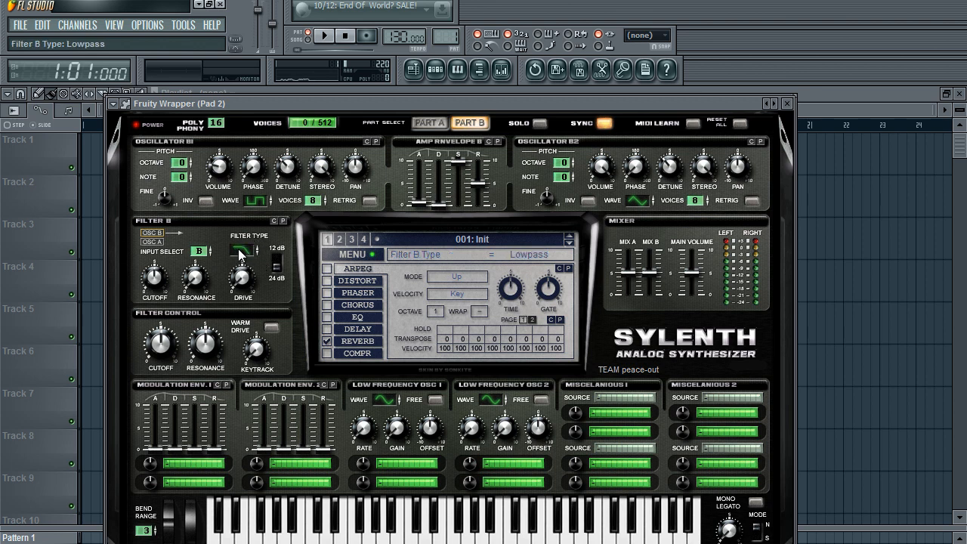
drag(155, 279, 223, 172)
drag(236, 264, 249, 266)
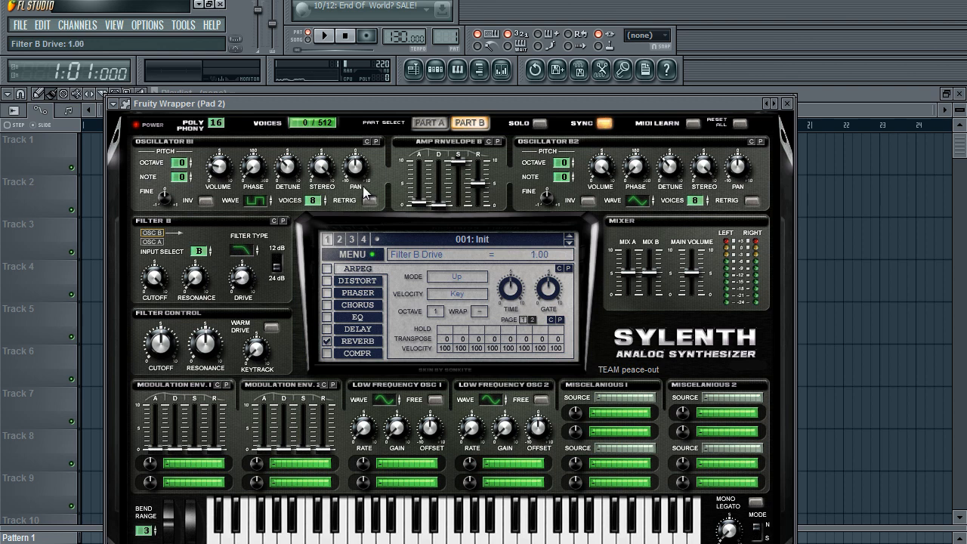
drag(195, 278, 217, 225)
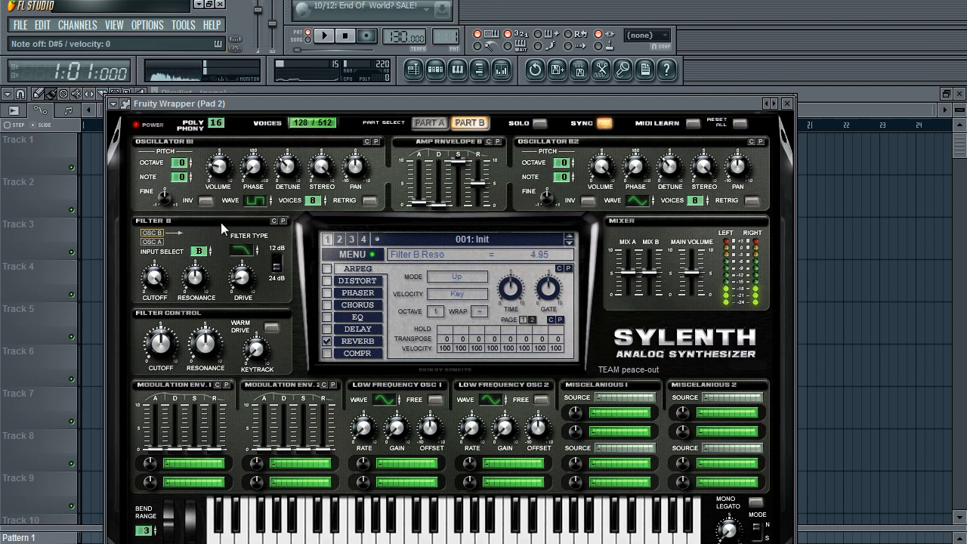
- Raise part B's oscillators B1 and B2 to octave +1 and adjust B2's volume
click(570, 160)
drag(601, 173, 598, 243)
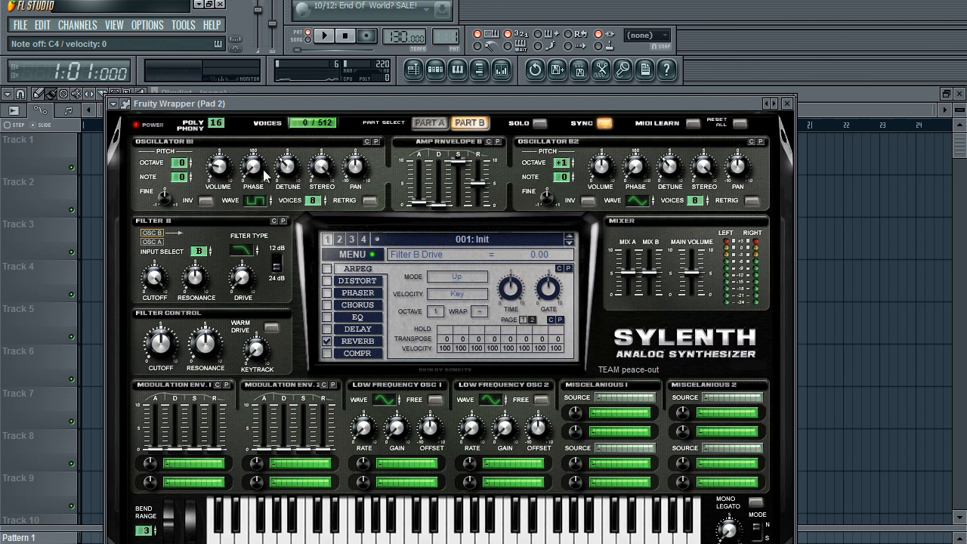
click(191, 159)
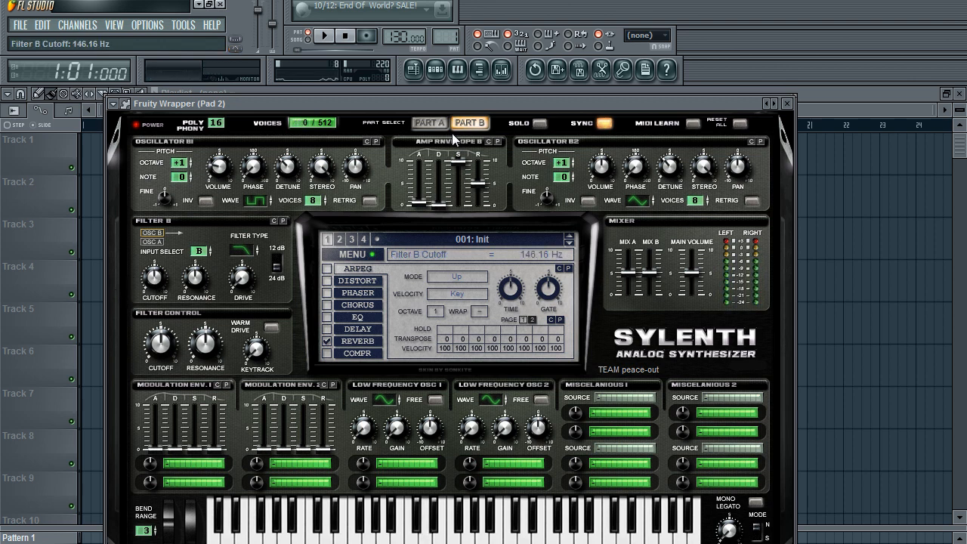
- Compare parts A and B, and lower the global filter control cutoff to about 49 Hz while auditioning notes
click(429, 122)
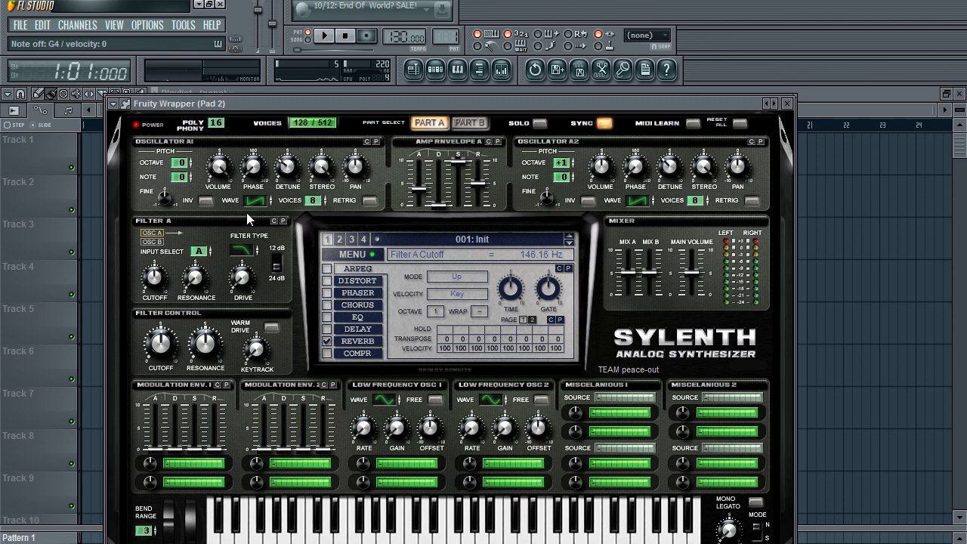
click(468, 122)
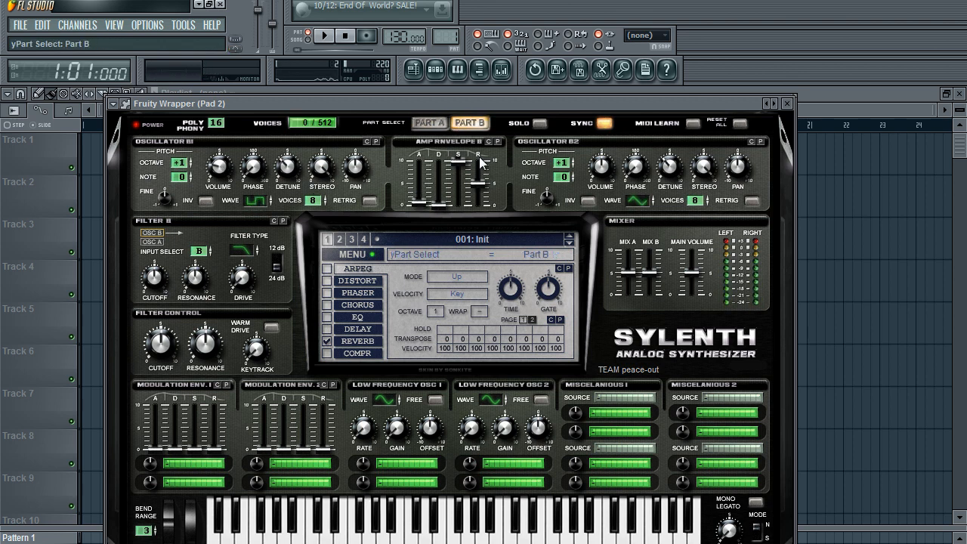
click(420, 123)
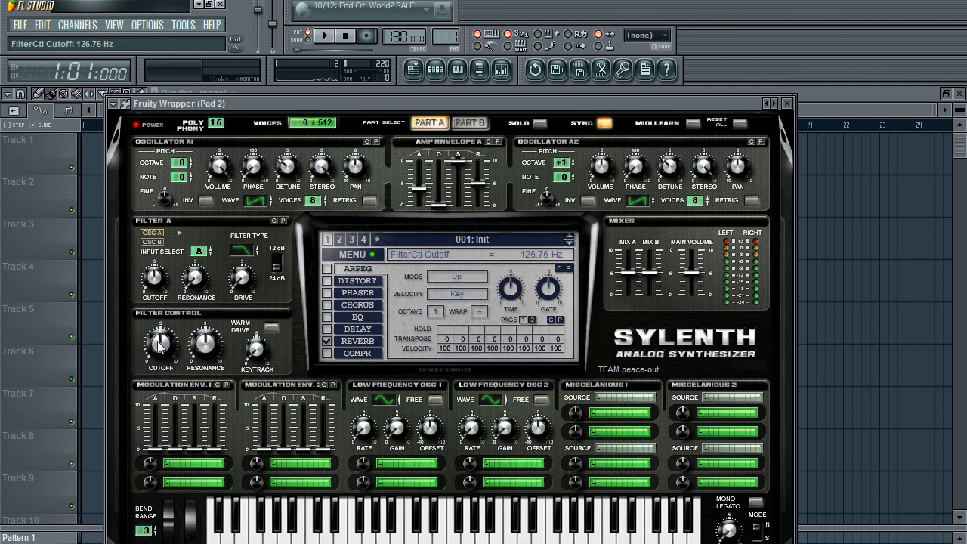
mouse_move(154, 352)
mouse_down()
mouse_move(151, 359)
mouse_move(161, 355)
mouse_up()
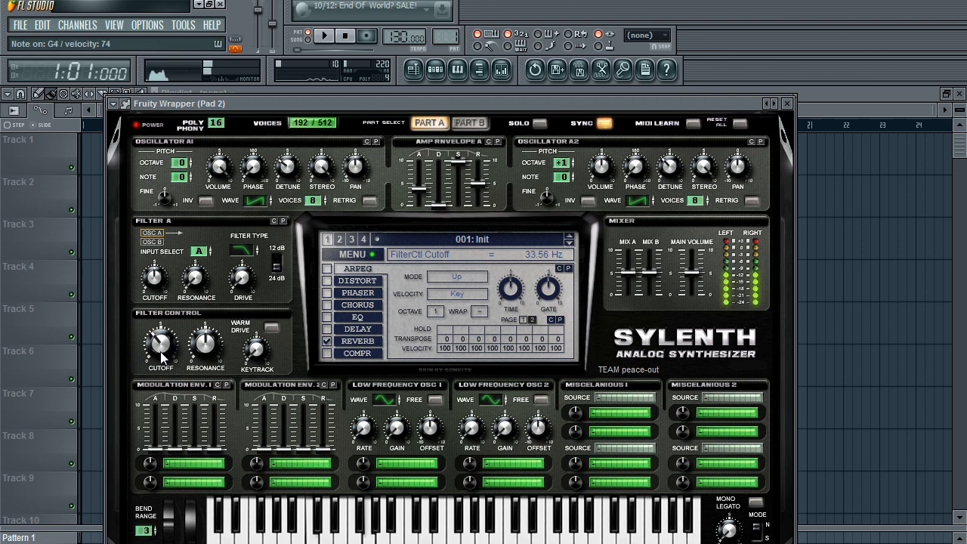
drag(160, 357, 166, 355)
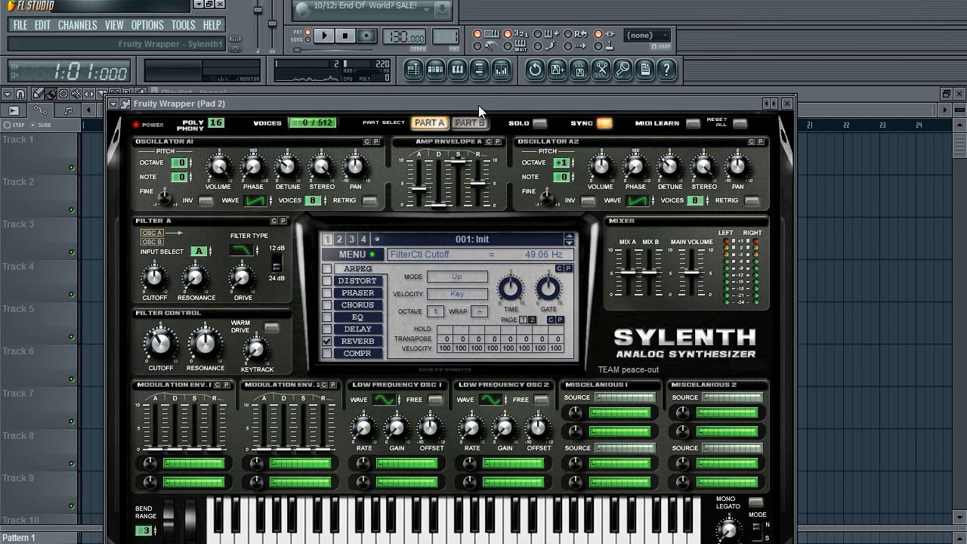
- Clone the Pad 2 channel in the pattern and rename the copy Pad 3
drag(478, 104, 488, 92)
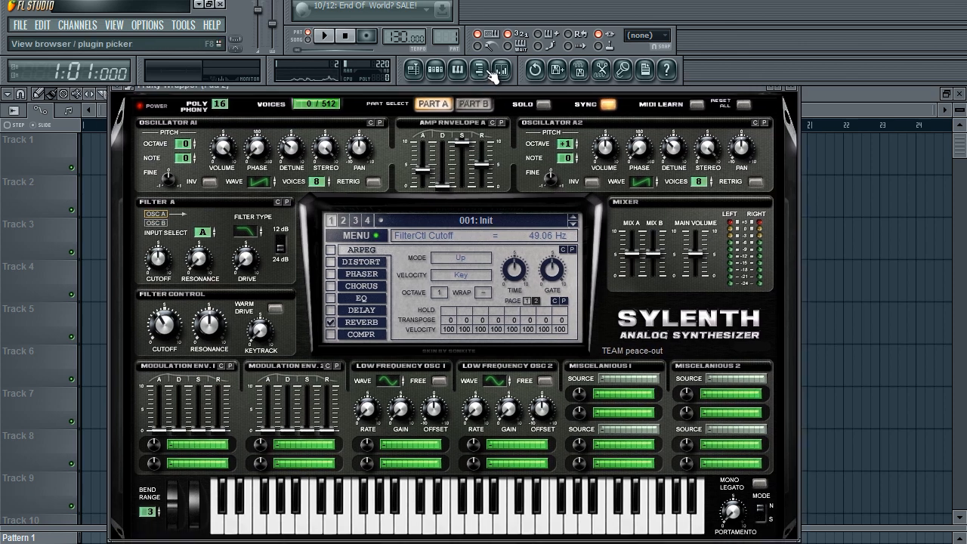
click(435, 70)
right_click(205, 219)
click(273, 378)
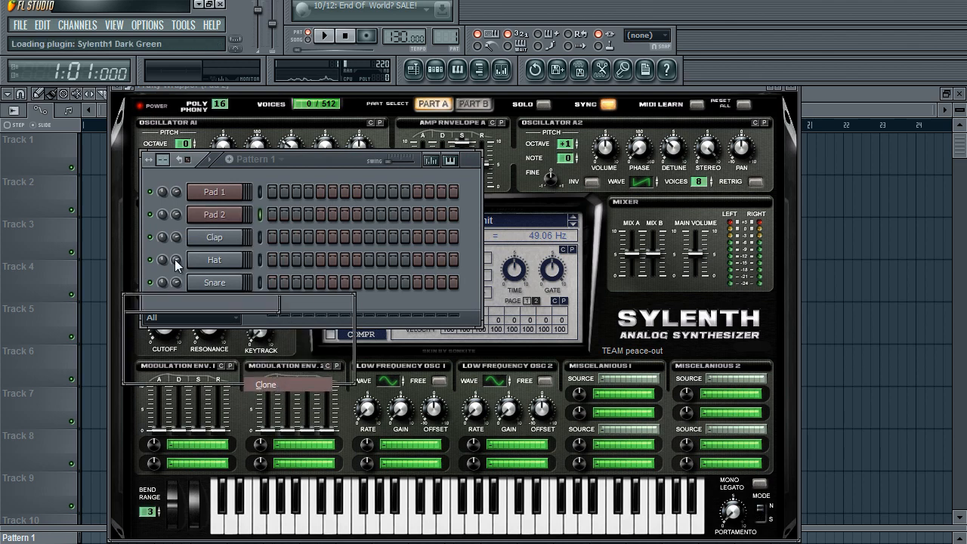
right_click(210, 237)
click(268, 258)
text(O)
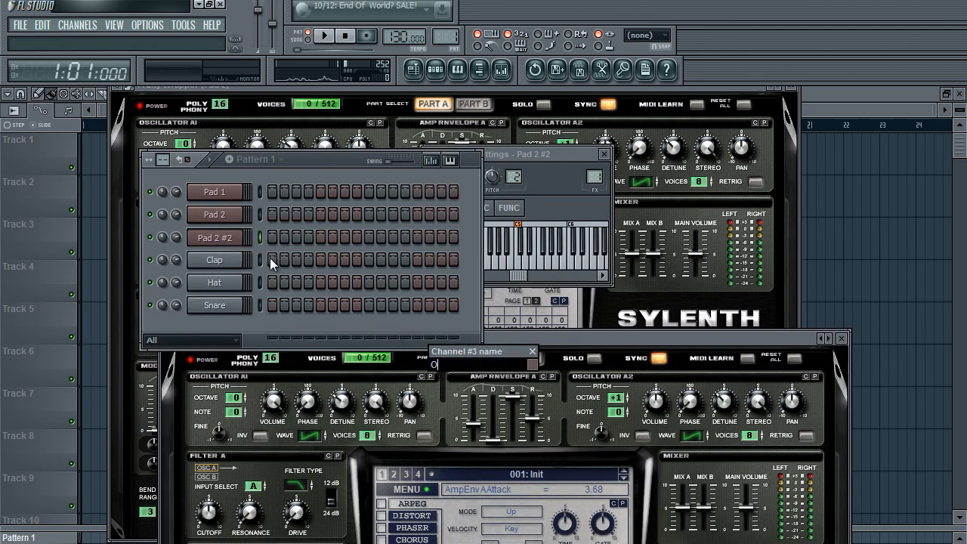
text(ad 3)
key(Return)
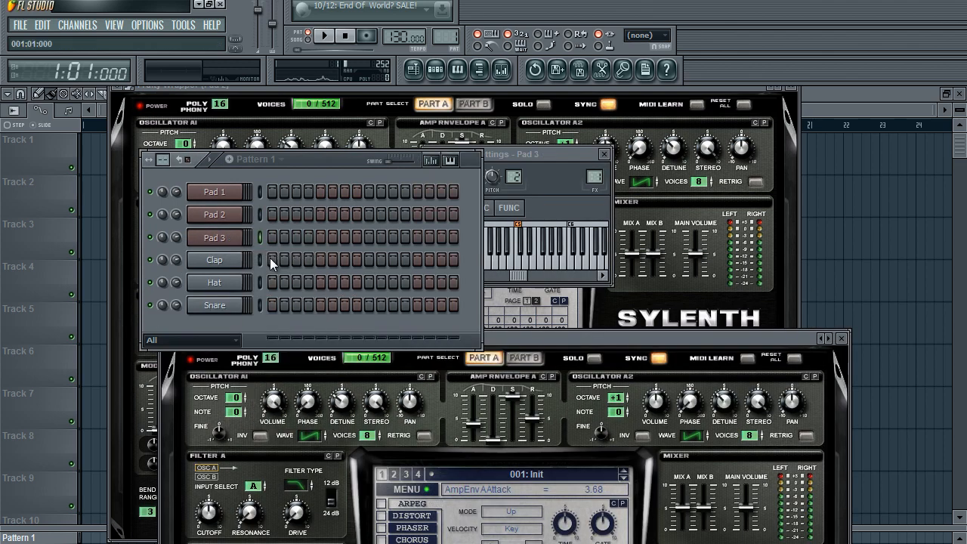
- Bring Pad 3's synth window into full view and reset its patch to the Init preset
click(236, 249)
click(235, 248)
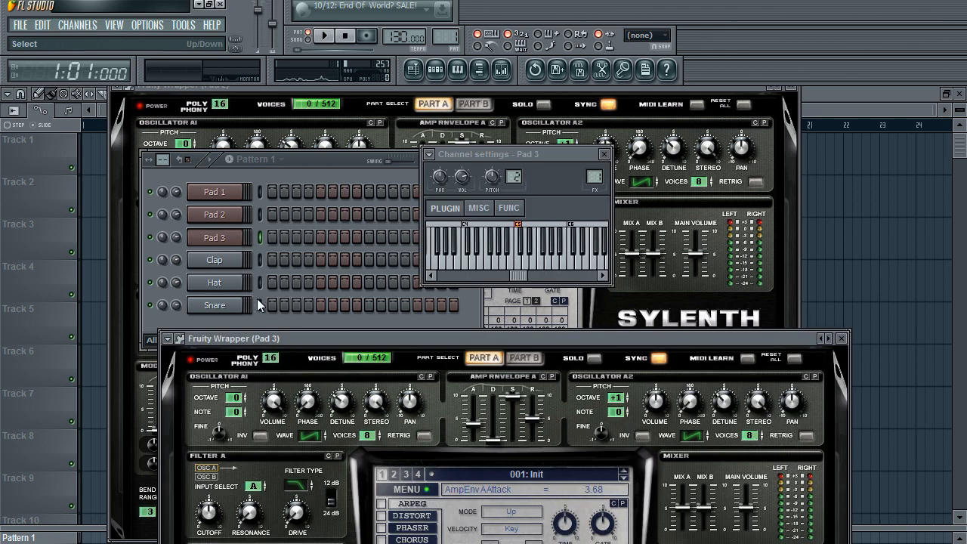
drag(311, 337, 252, 89)
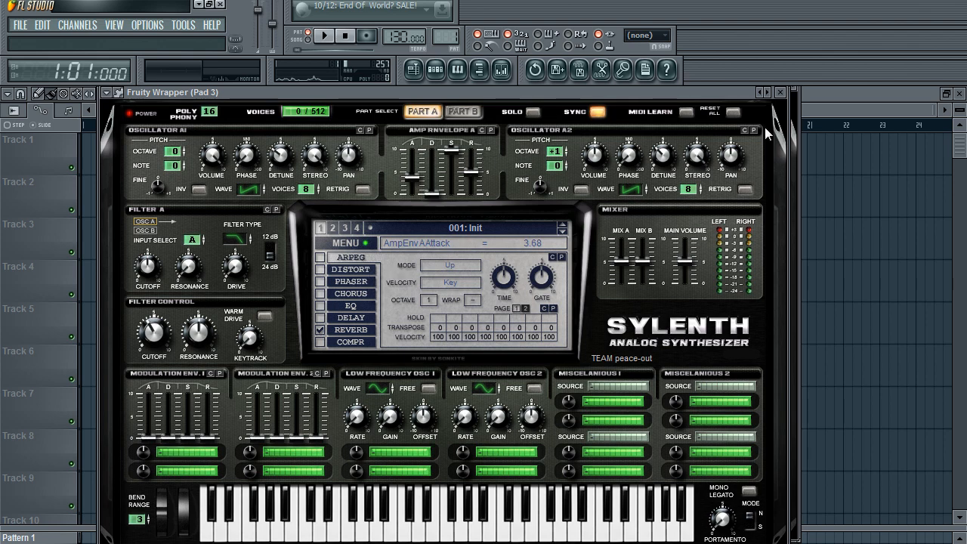
right_click(769, 92)
click(344, 91)
click(341, 243)
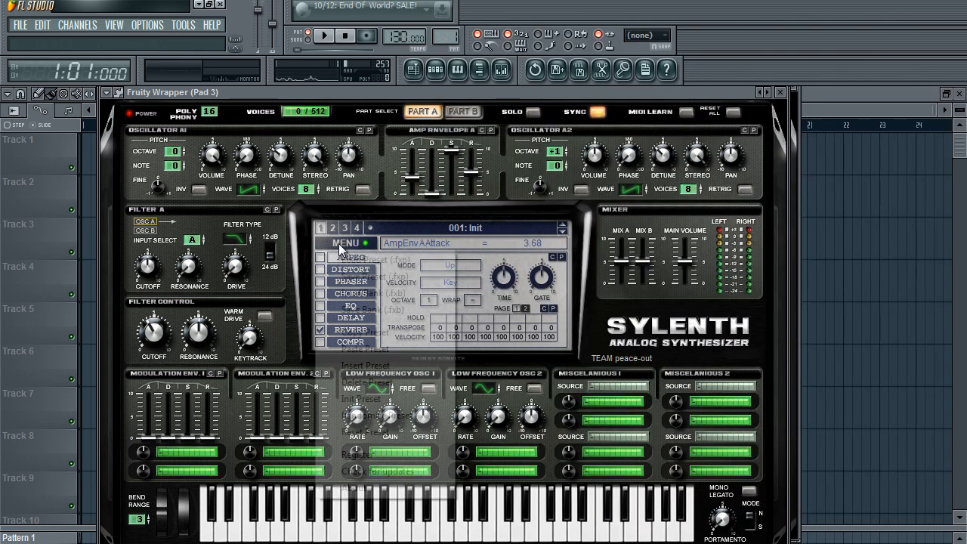
click(361, 399)
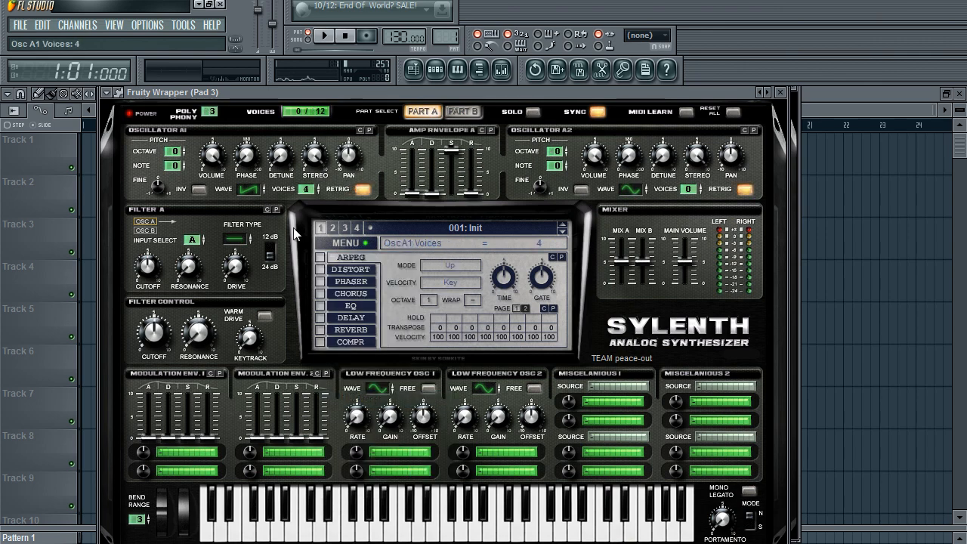
- Give oscillator A1 four voices and a detune of about 3.57 while auditioning notes
key(z)
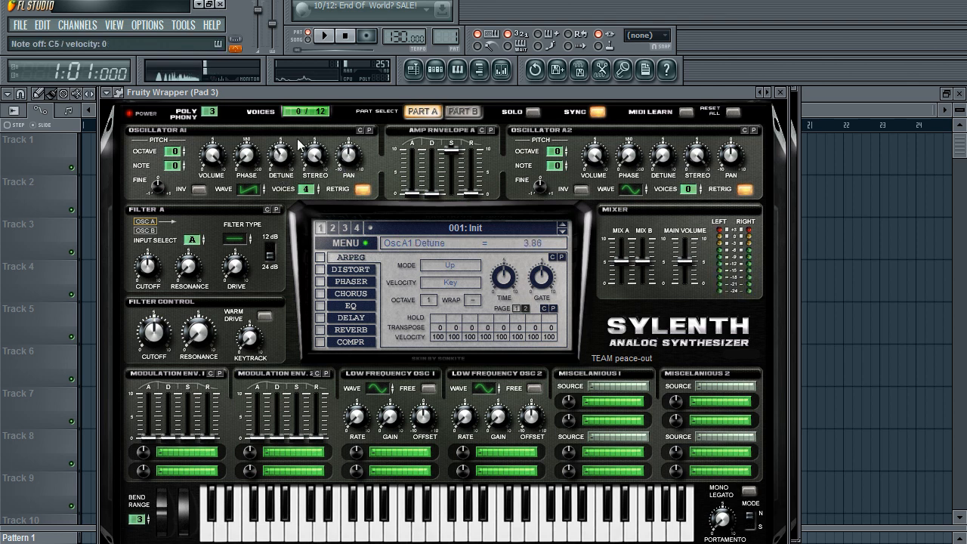
key(z)
mouse_move(284, 155)
mouse_down()
mouse_move(290, 147)
mouse_move(279, 155)
mouse_up()
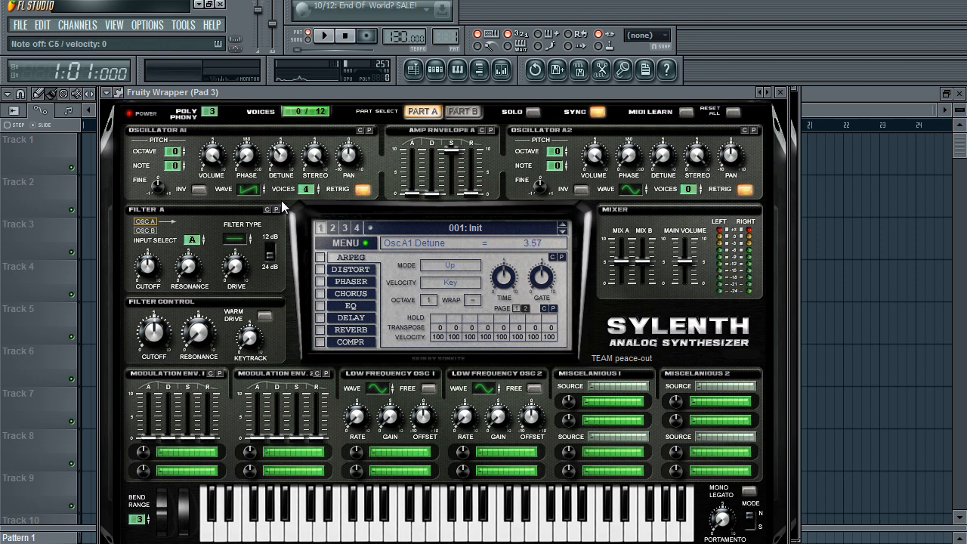
key(z)
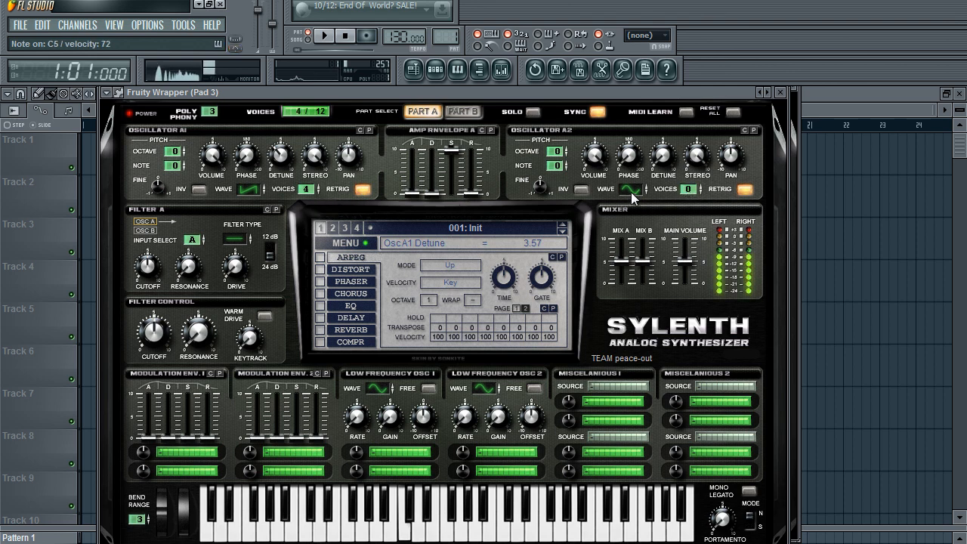
- Set oscillator A2 to a saw wave with four voices and audition a note
drag(640, 188, 640, 182)
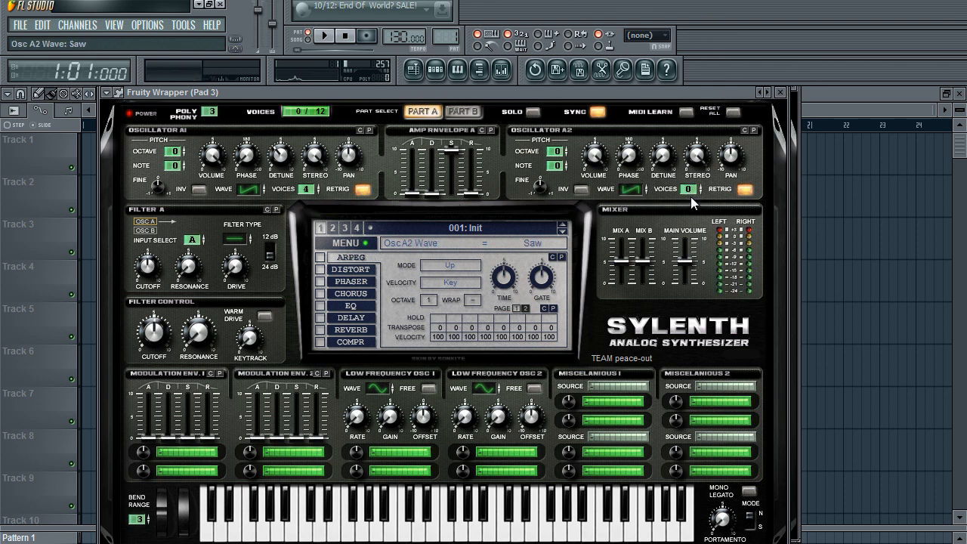
drag(700, 187, 708, 165)
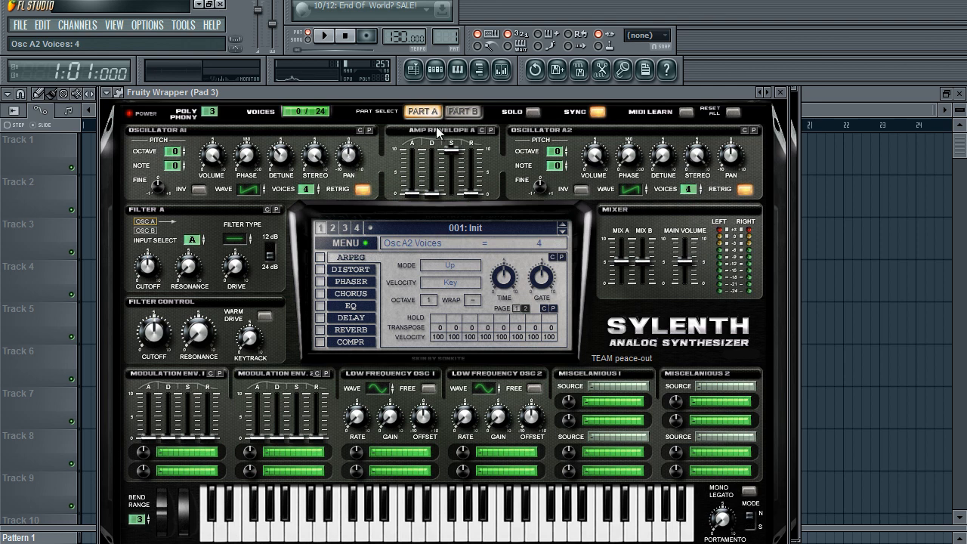
click(754, 130)
key(z)
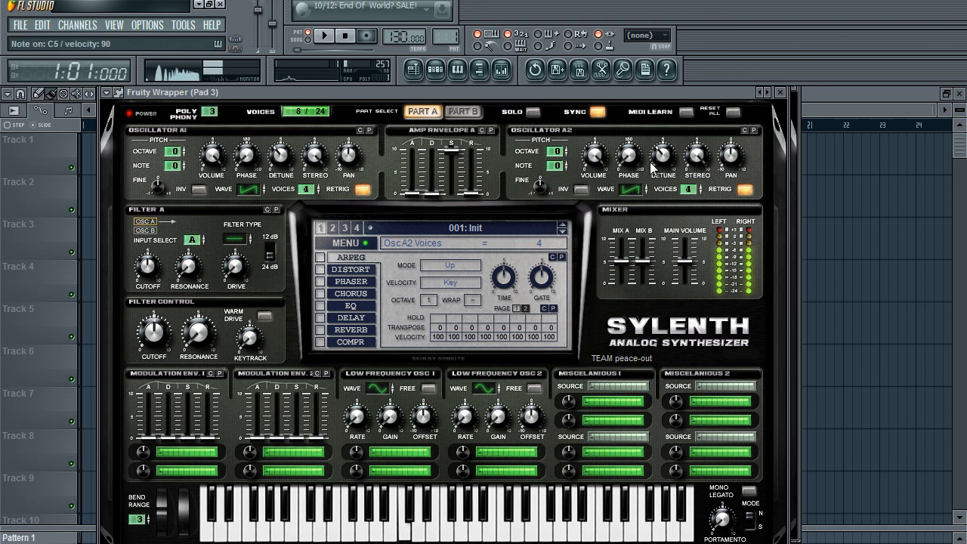
- Test inversion and different phase values on oscillator A2, ending with inversion off and phase at 0 degrees
drag(638, 159, 616, 165)
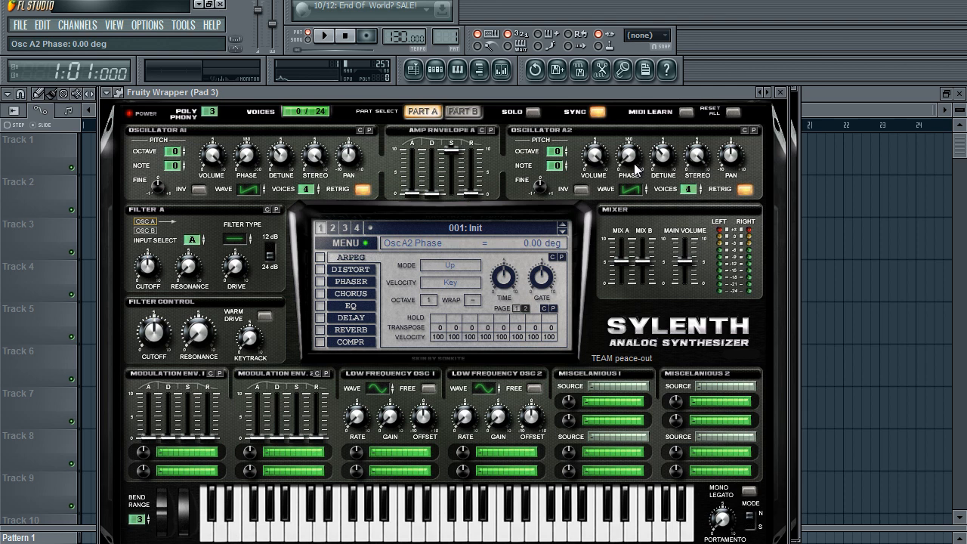
click(580, 190)
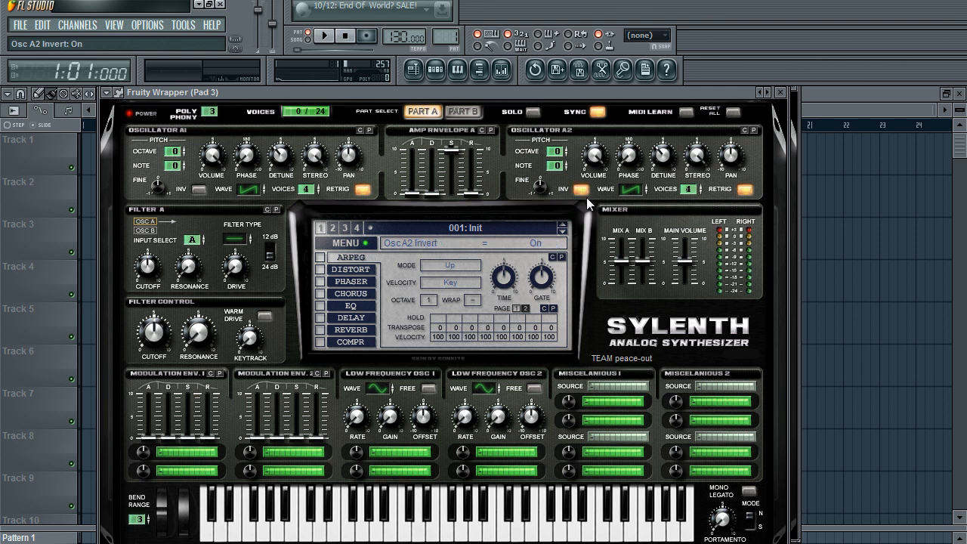
click(581, 190)
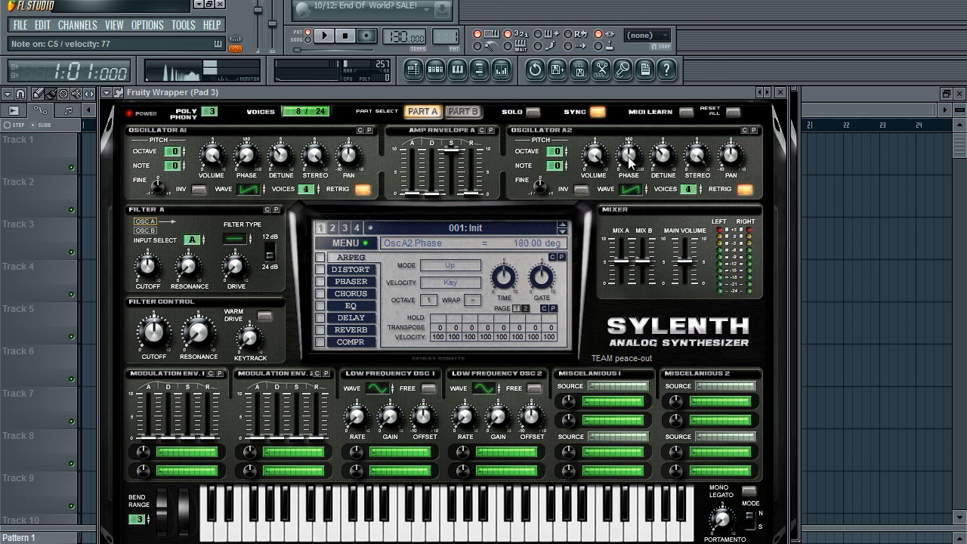
drag(629, 161, 632, 166)
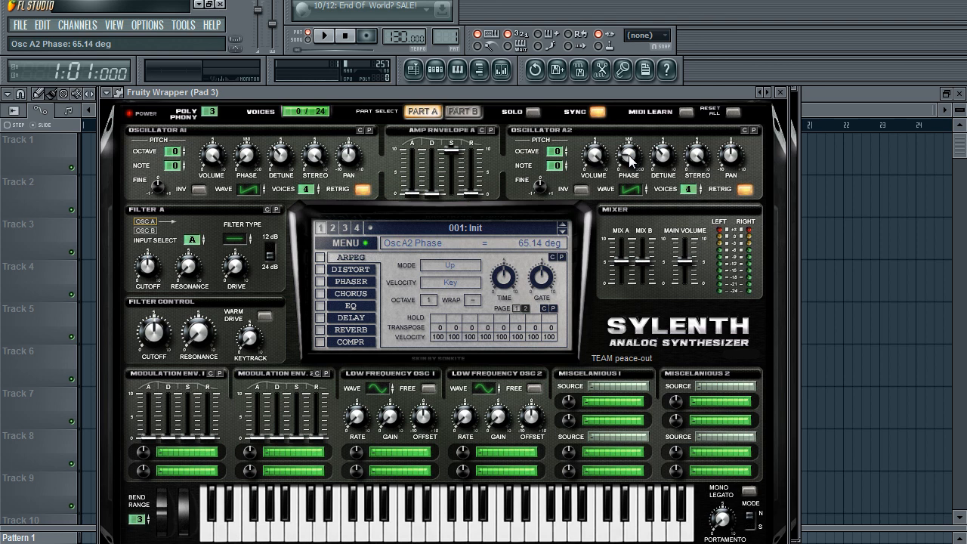
drag(629, 159, 628, 221)
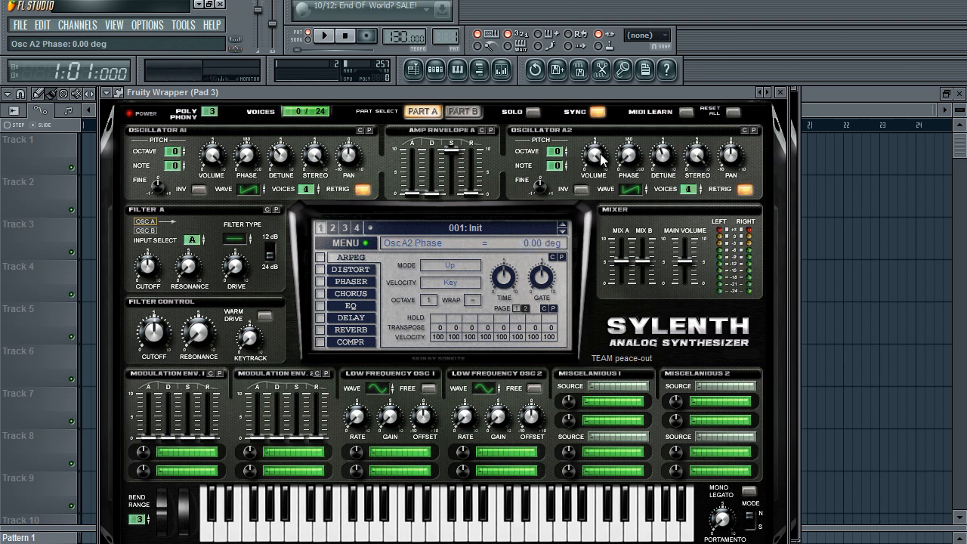
- Raise oscillator A2 to octave +1 and set its volume to about 5.05
click(566, 148)
drag(594, 152, 589, 229)
click(463, 111)
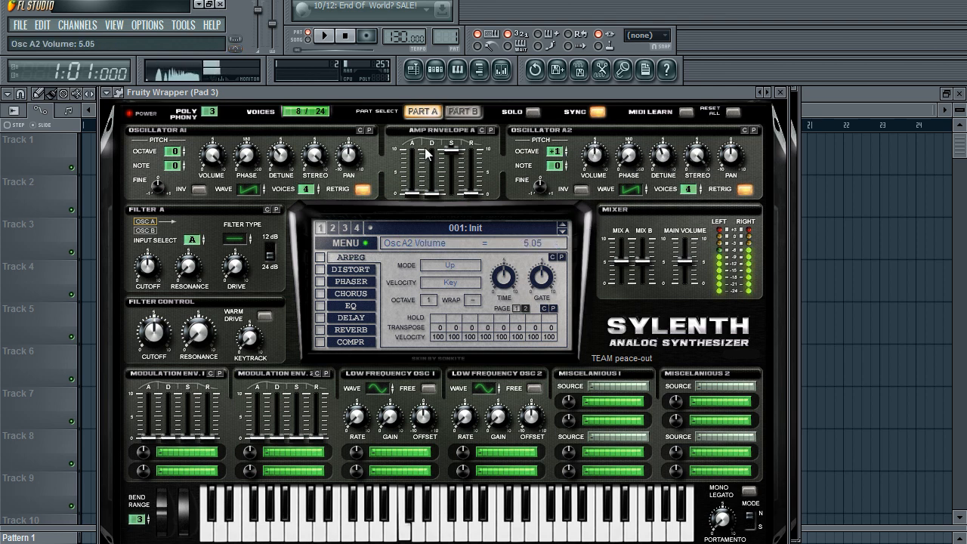
click(425, 112)
- In part B, give oscillator B1 a triangle wave, six voices and a detune of about 4.29
click(465, 110)
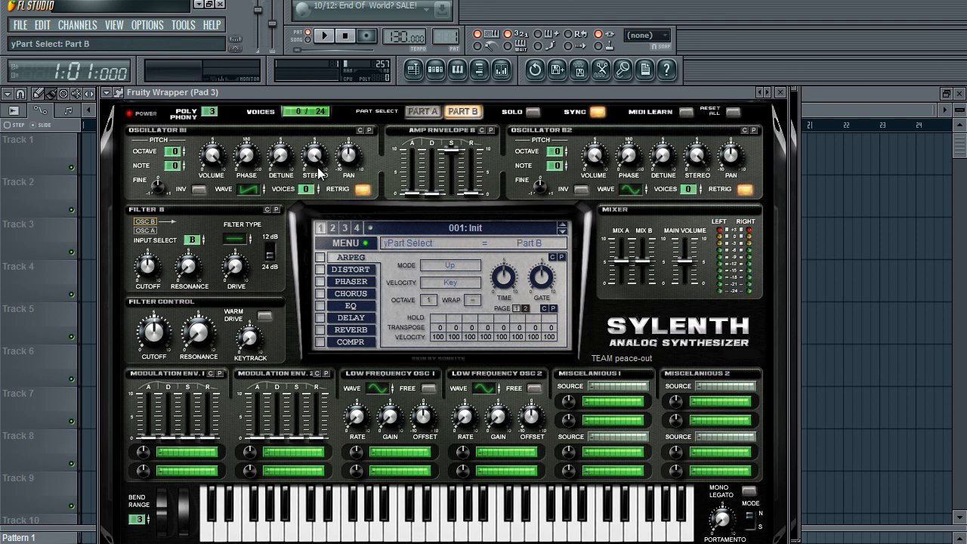
drag(307, 189, 342, 147)
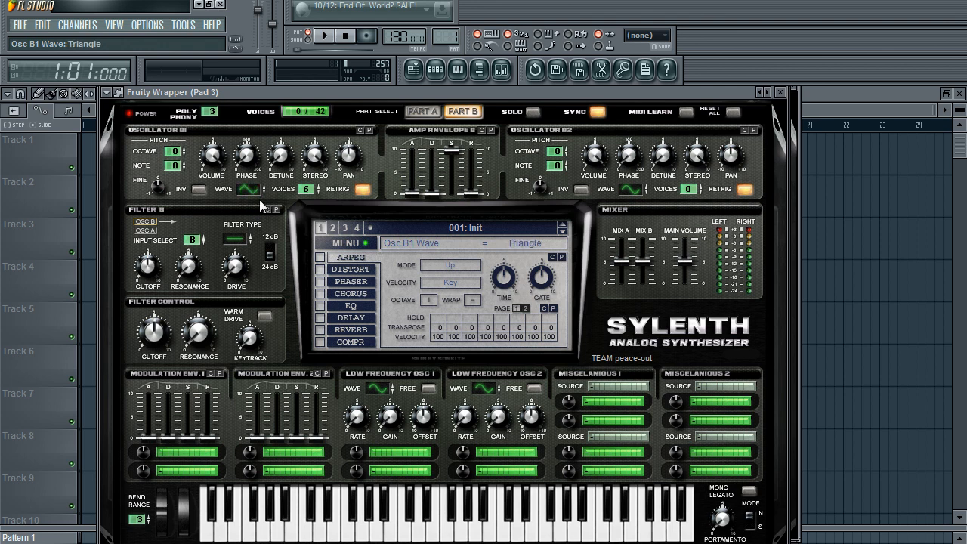
drag(211, 157, 199, 220)
drag(282, 159, 311, 119)
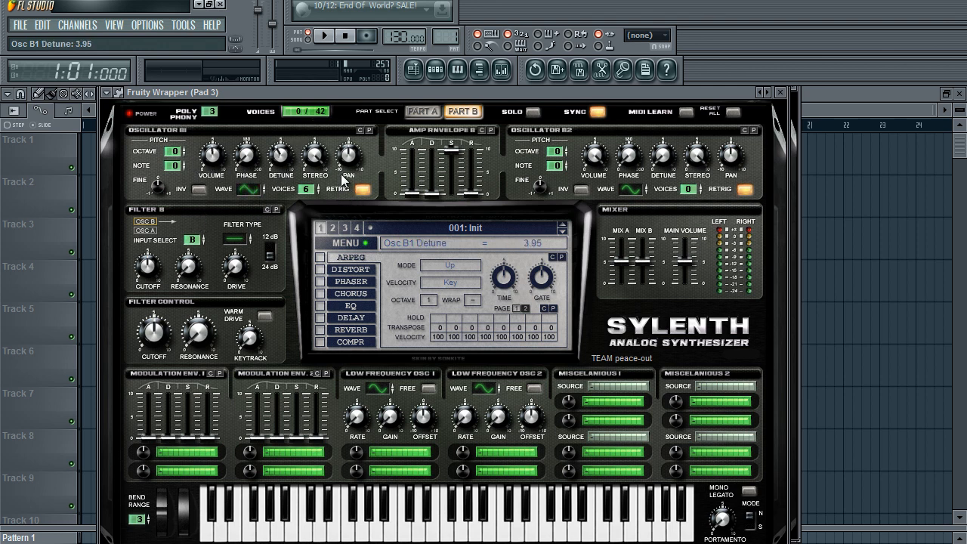
drag(287, 159, 287, 155)
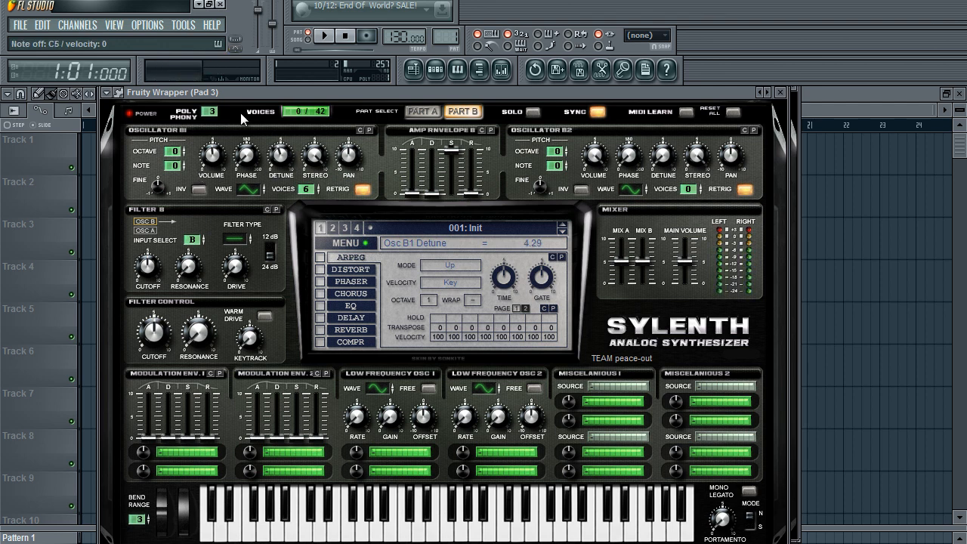
- Invert oscillator B1, set its phase to about 98 degrees, its octave to +1 and its volume to about 5.38
drag(213, 156, 320, 31)
drag(283, 155, 287, 155)
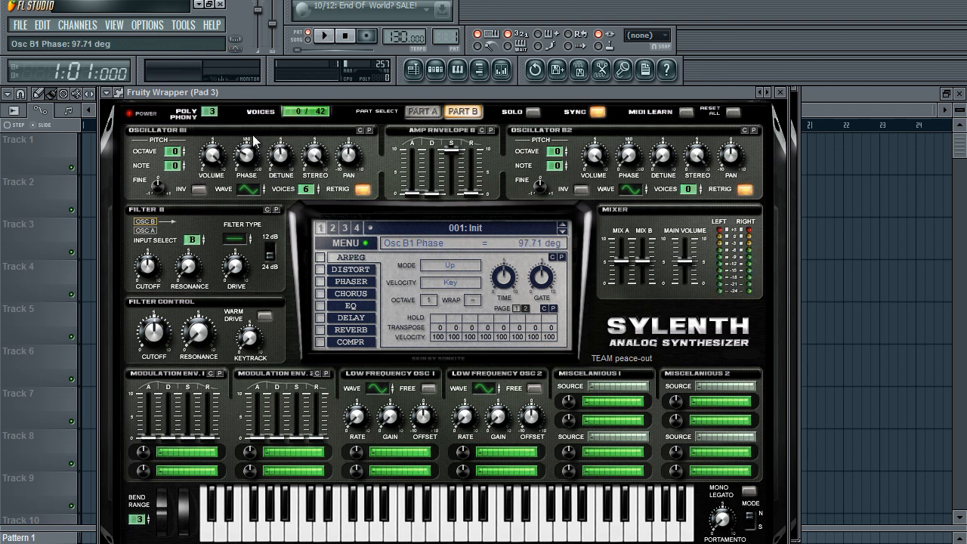
click(207, 185)
click(180, 149)
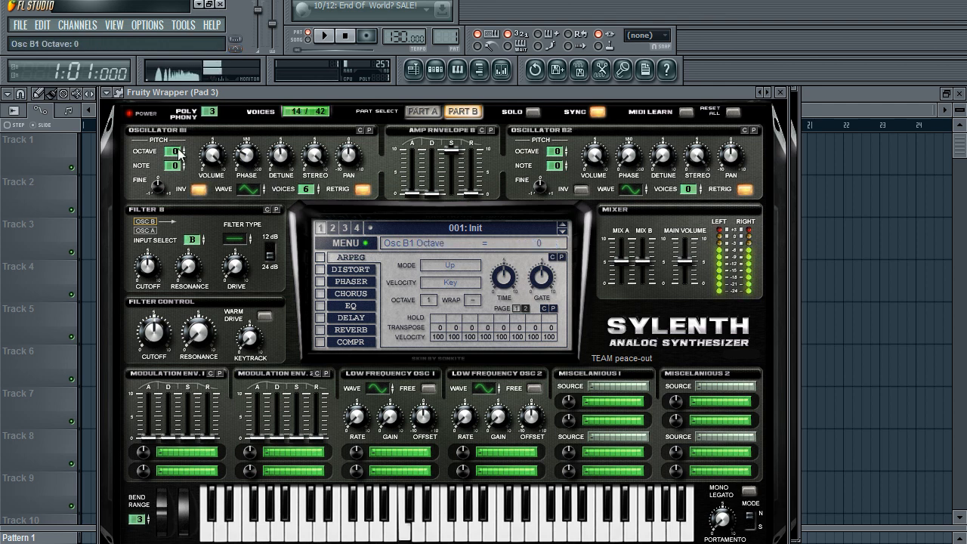
drag(211, 157, 190, 214)
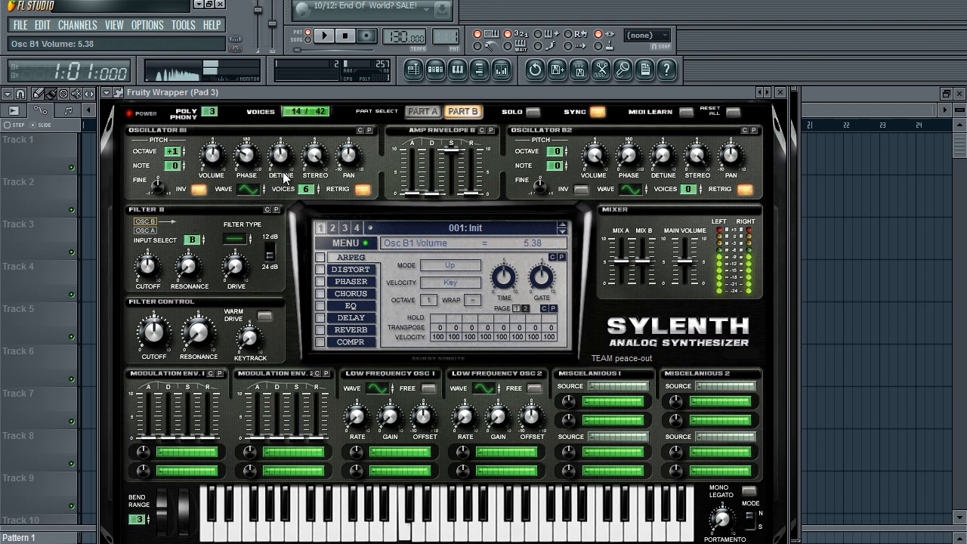
- Give oscillator B2 eight voices, a detune of about 3.71, octave +1 and a volume of about 4.76
drag(688, 189, 662, 133)
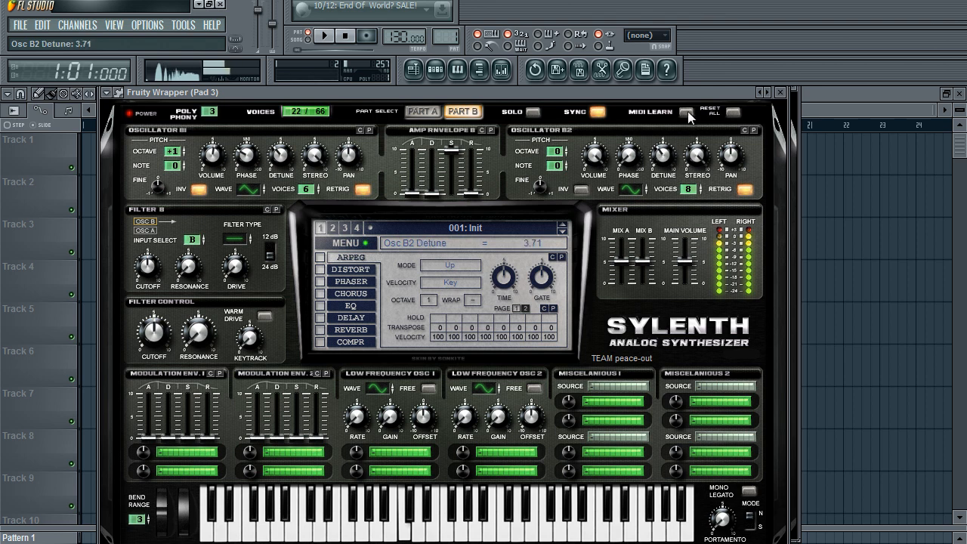
click(565, 149)
drag(594, 154, 576, 225)
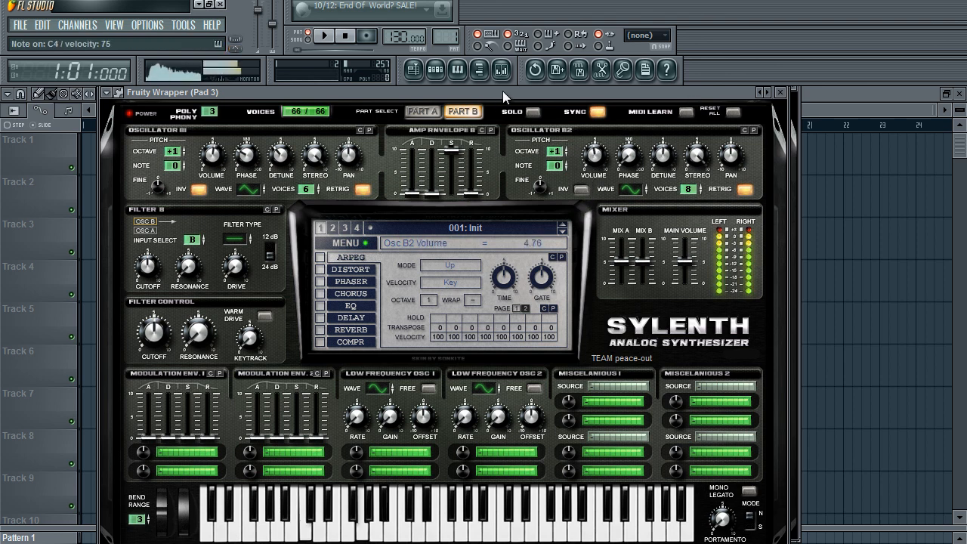
- In part A, set the amp envelope's release to about 5.44 and its attack to about 1.66, and play test notes
click(439, 115)
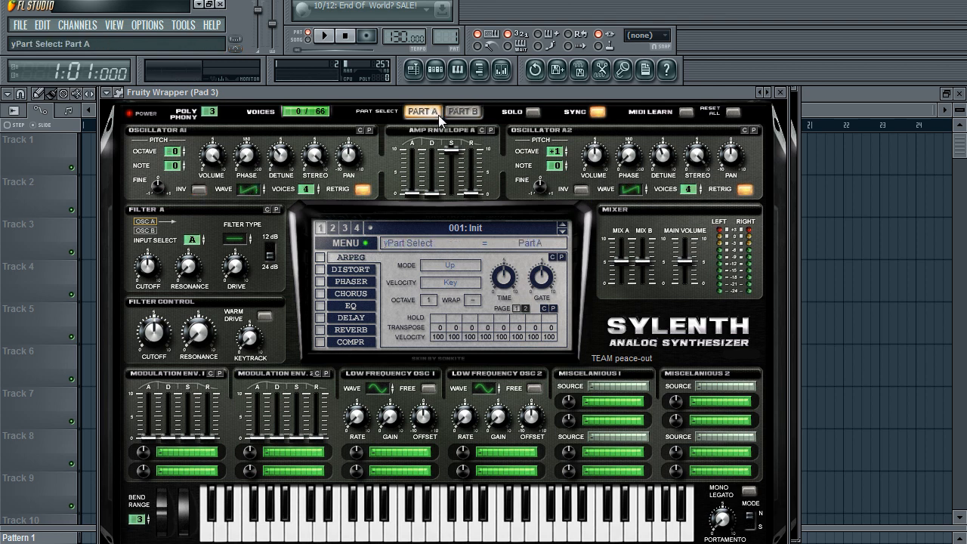
drag(470, 193, 471, 169)
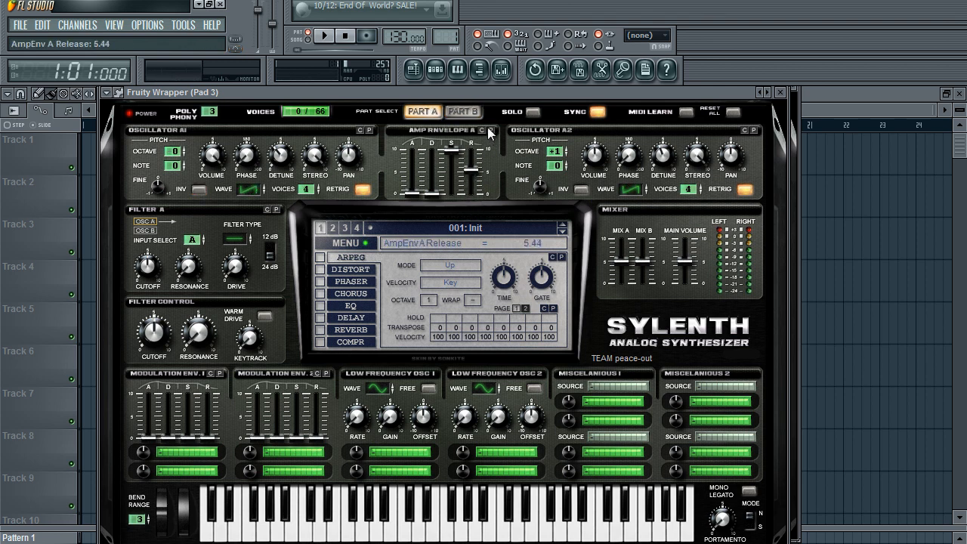
key(z)
key(d)
key(b)
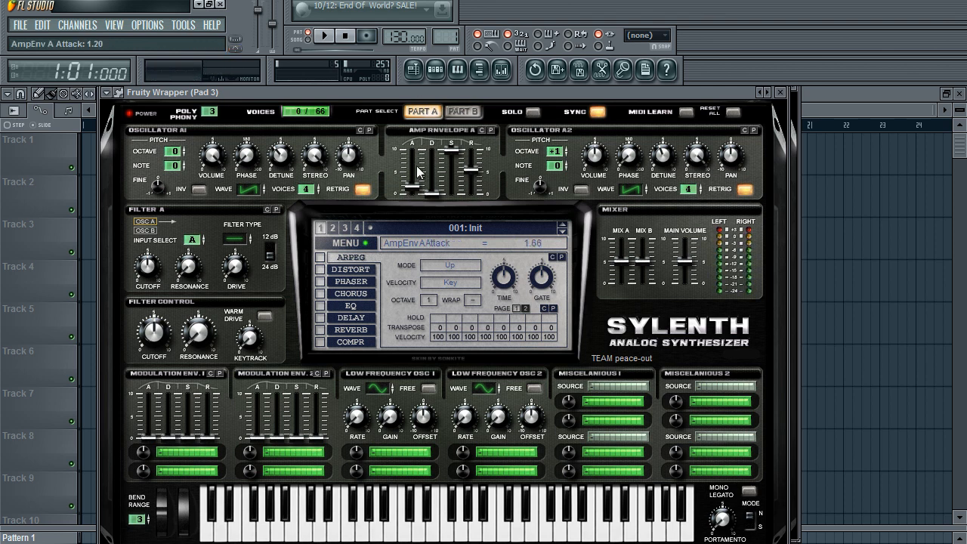
- In part B, set the amp envelope's attack to about 3.10, raise its release and audition the pad
click(453, 114)
drag(412, 194, 413, 181)
key(z)
key(d)
key(b)
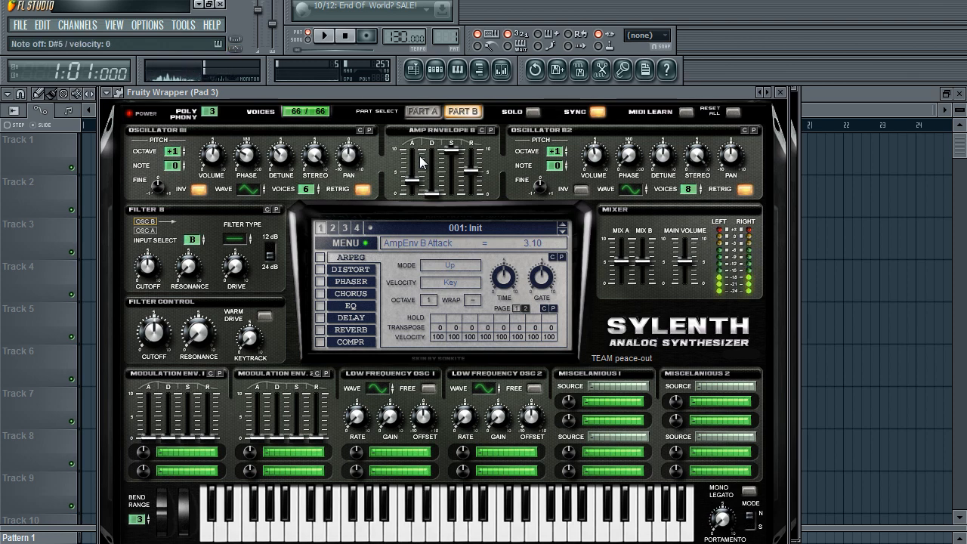
- Delete the Pad 3 channel from the step sequencer
click(436, 69)
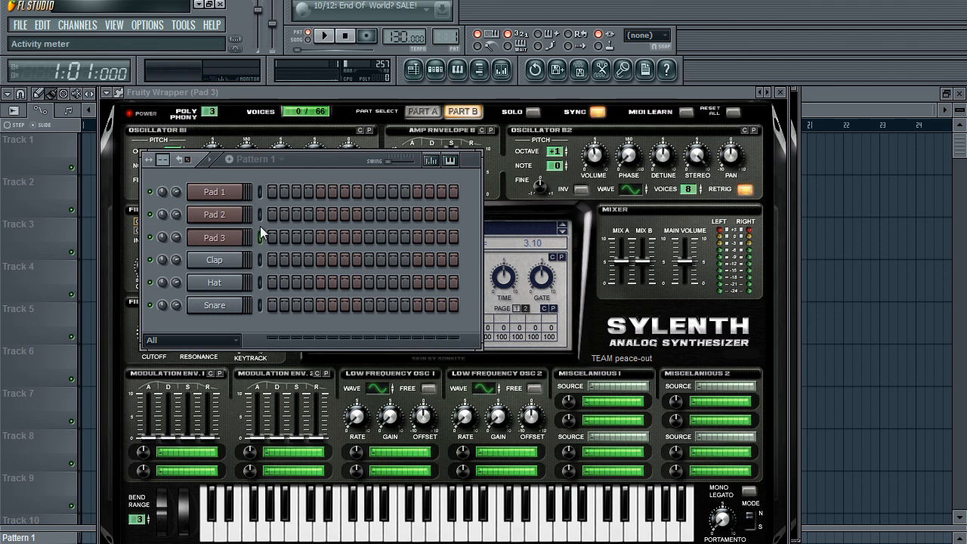
right_click(243, 238)
click(279, 424)
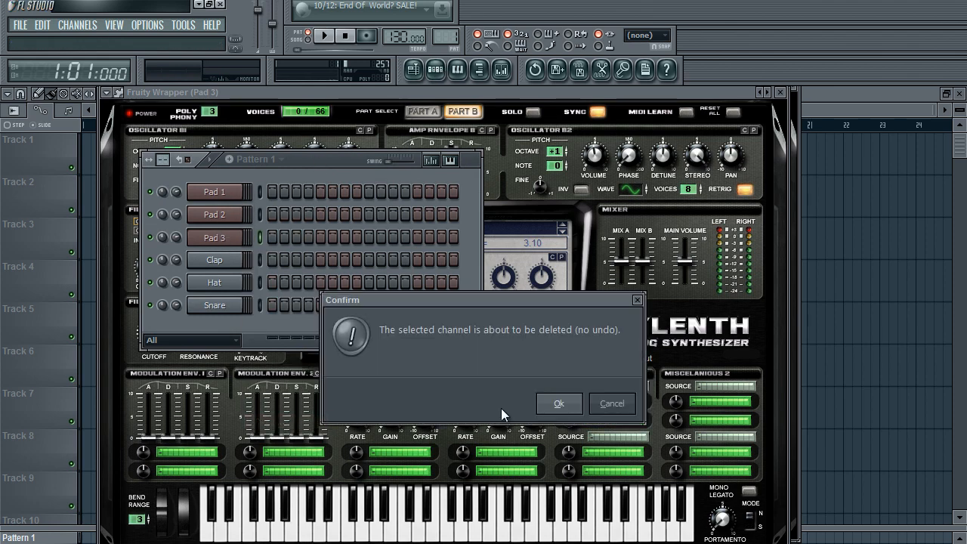
click(551, 405)
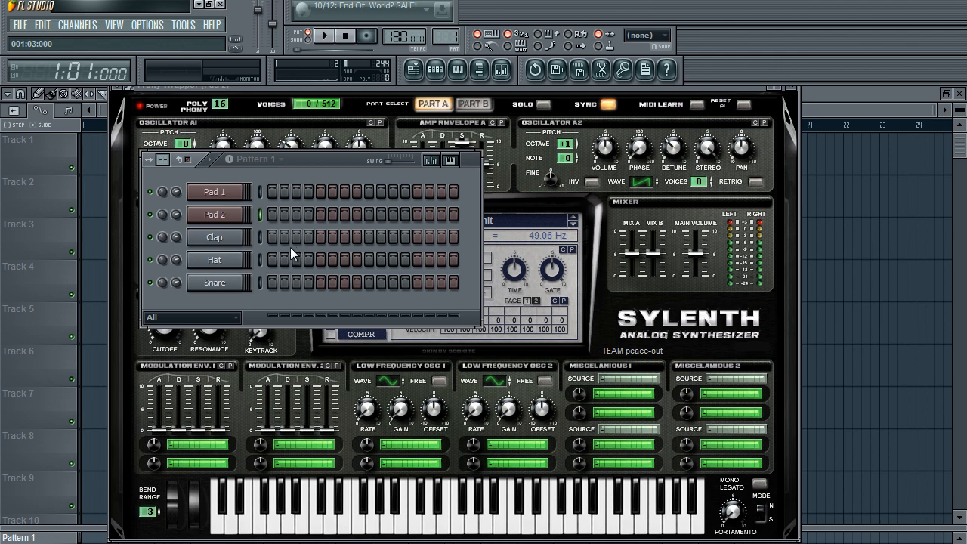
- Show Sylenth's built-in phaser settings for Pad 2 and leave the phaser switched off
key(F6)
click(359, 275)
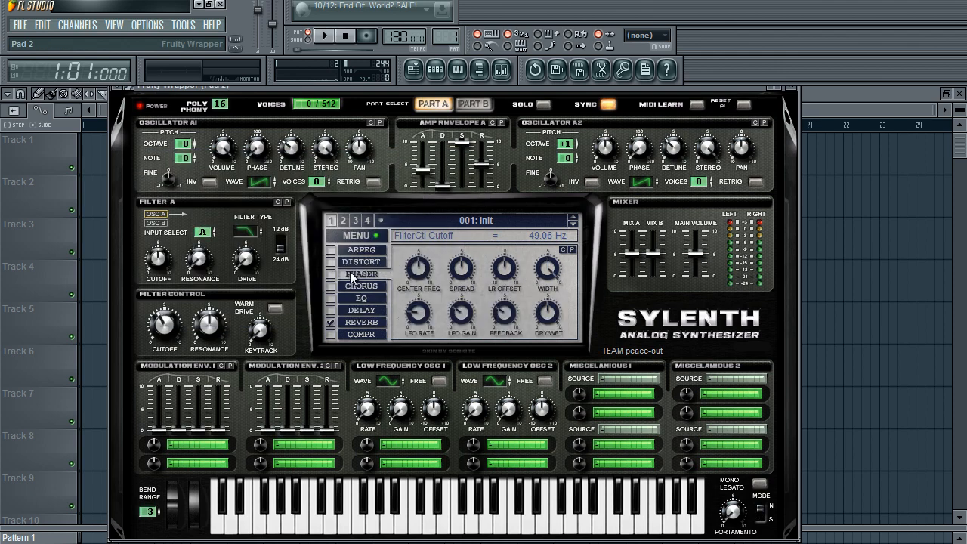
click(330, 274)
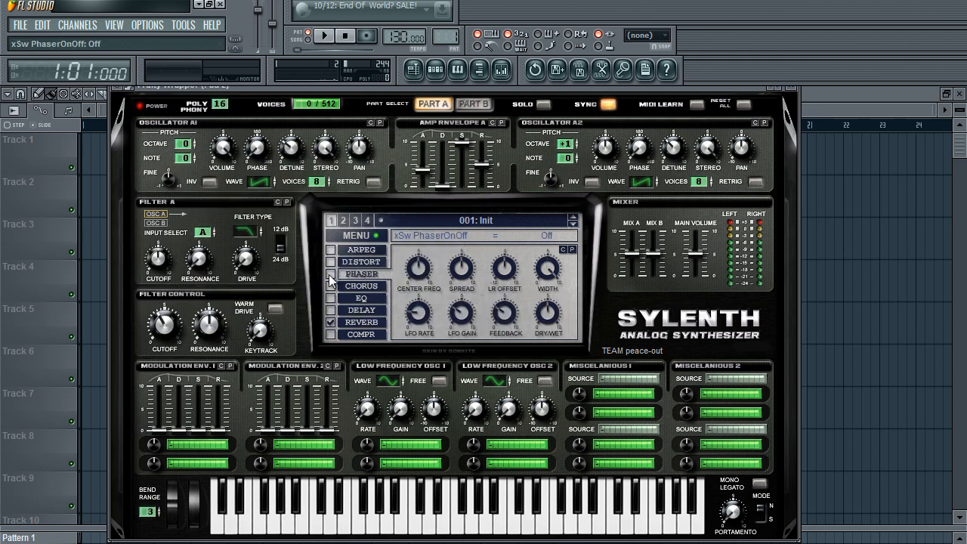
- Select the Pad 2 channel and link it to mixer insert 10
click(438, 69)
click(220, 217)
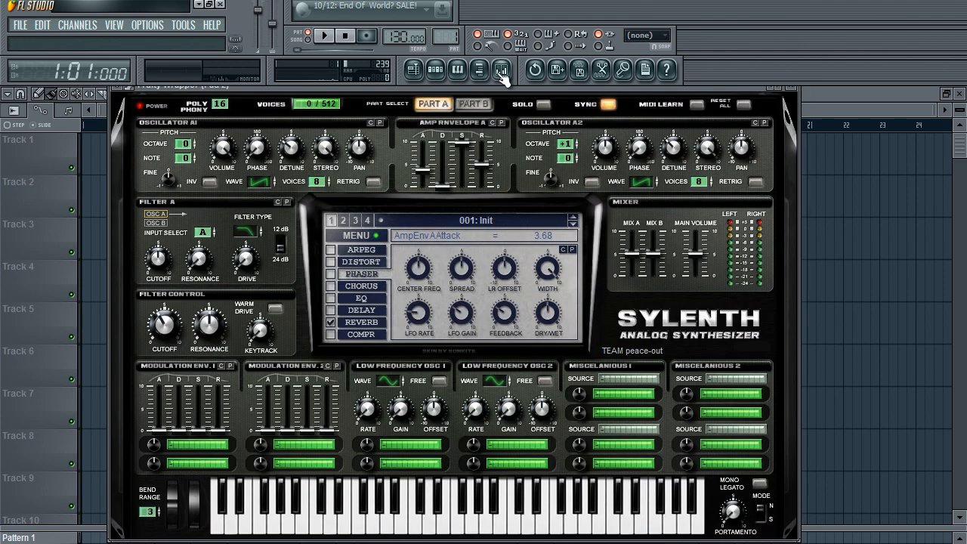
click(502, 72)
right_click(211, 225)
click(337, 225)
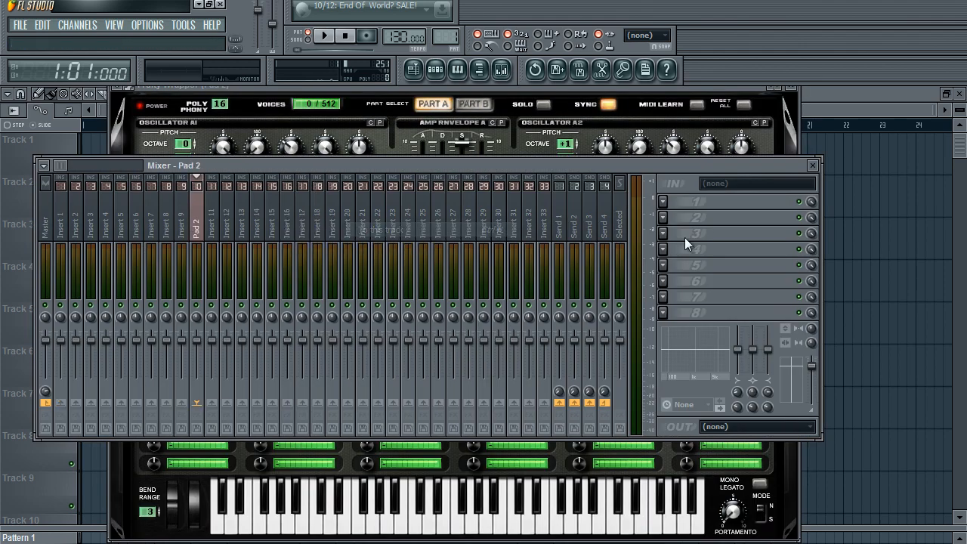
- Load Fruity Phaser into the first effect slot of the Pad 2 mixer track and apply a preset with 12 stages and 69% wet
click(663, 202)
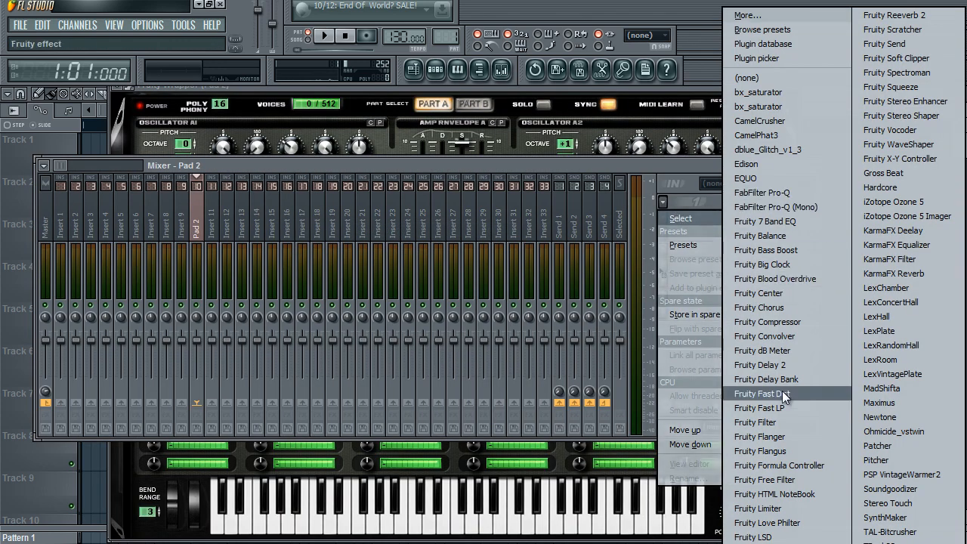
click(808, 522)
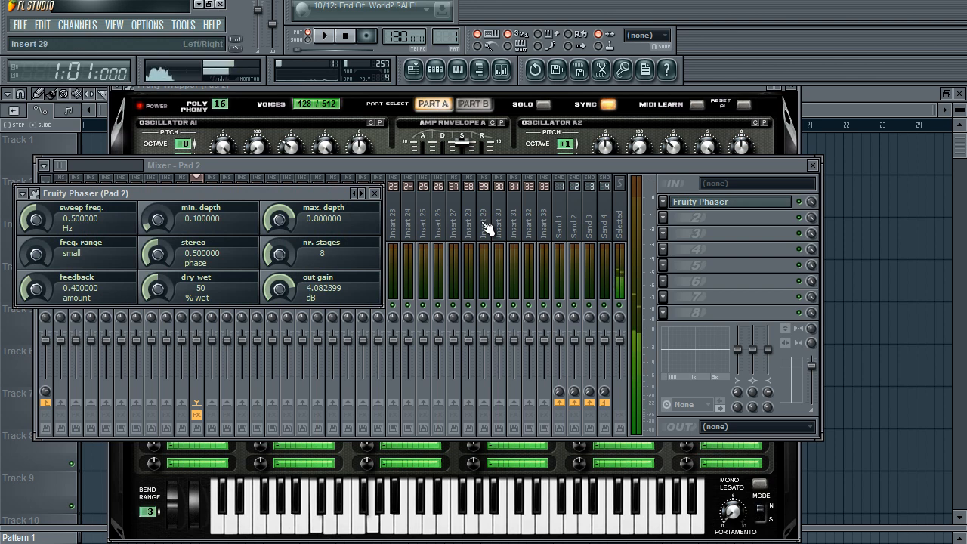
right_click(355, 193)
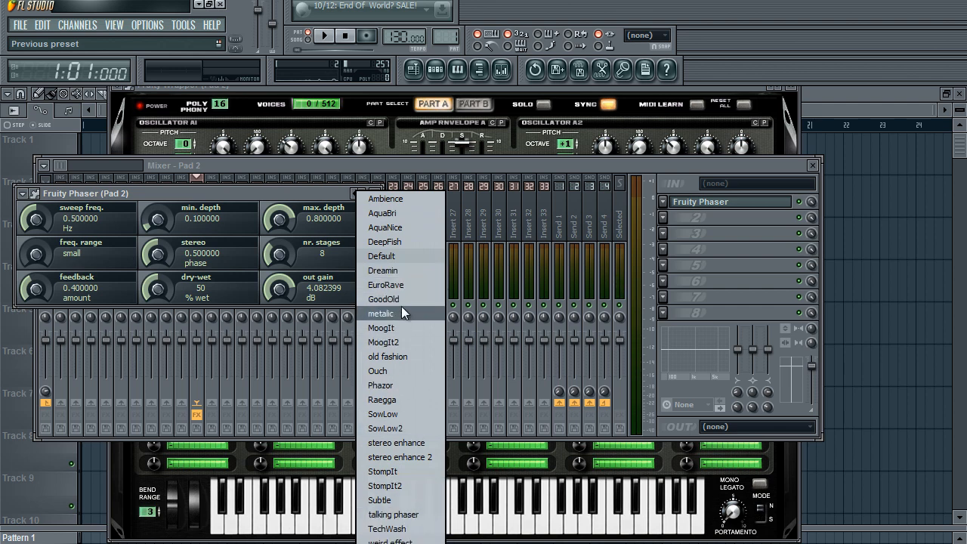
click(404, 207)
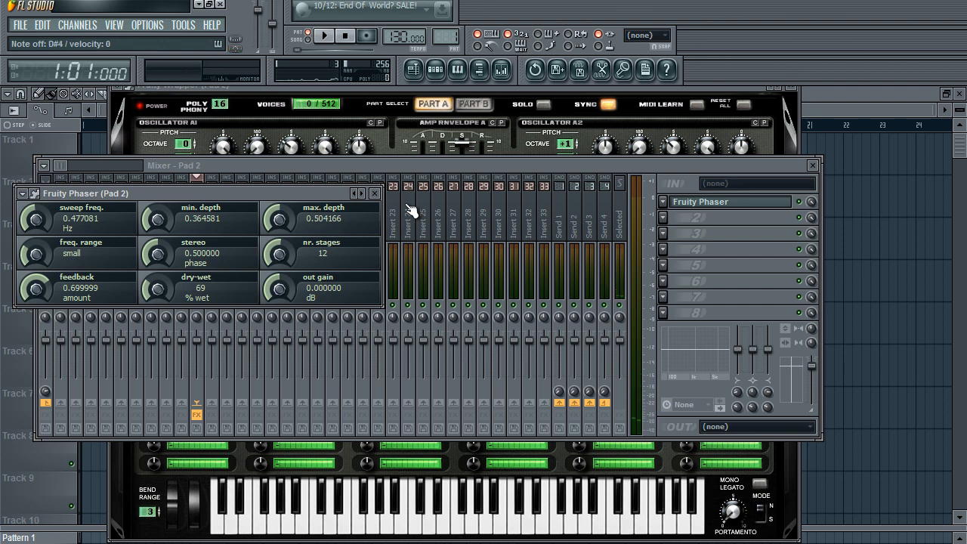
drag(318, 194, 408, 186)
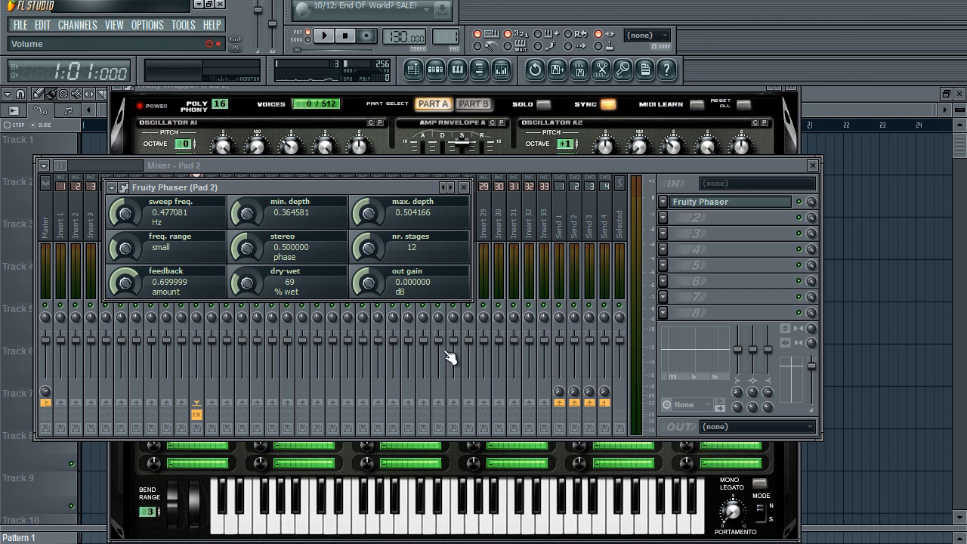
drag(320, 189, 404, 217)
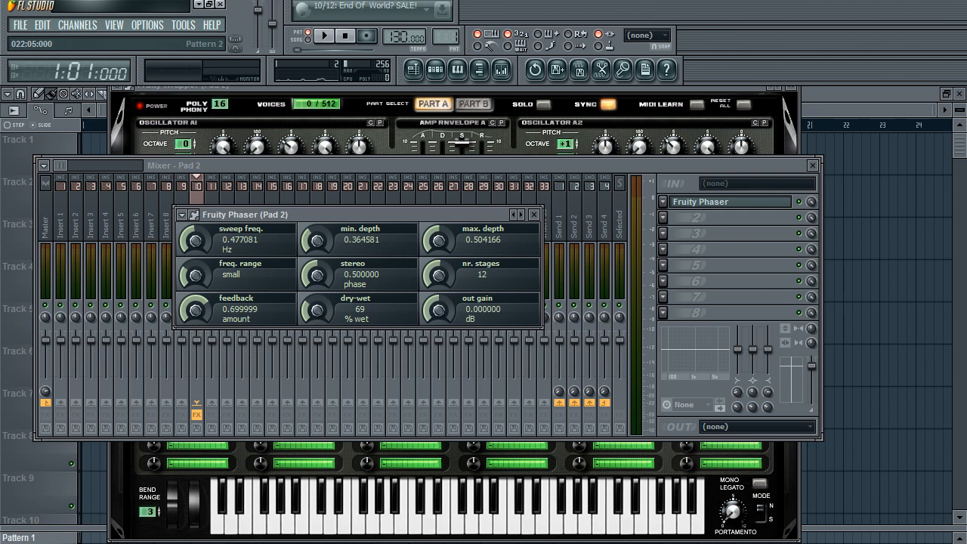
click(534, 214)
- Add Fruity Reeverb 2 to the second effect slot of the Pad 2 mixer track
click(435, 72)
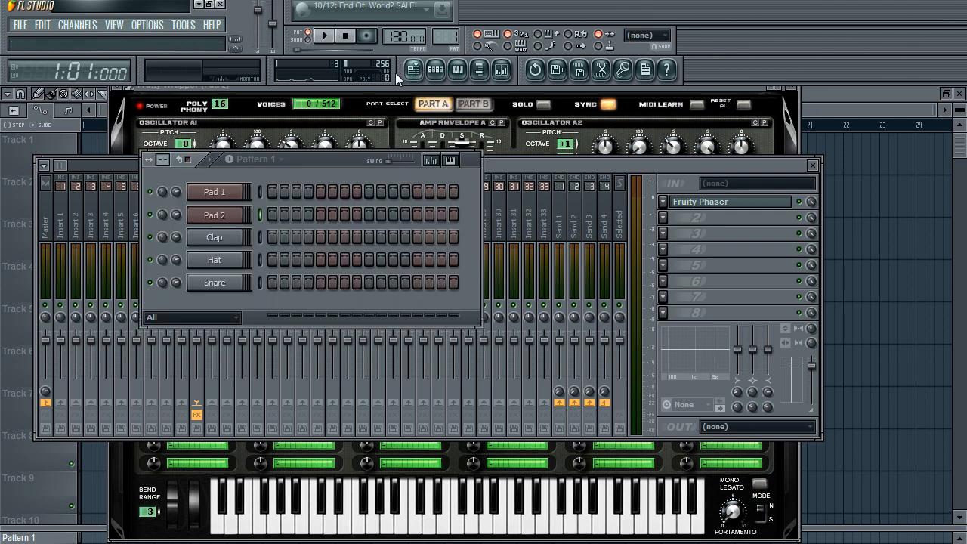
click(205, 214)
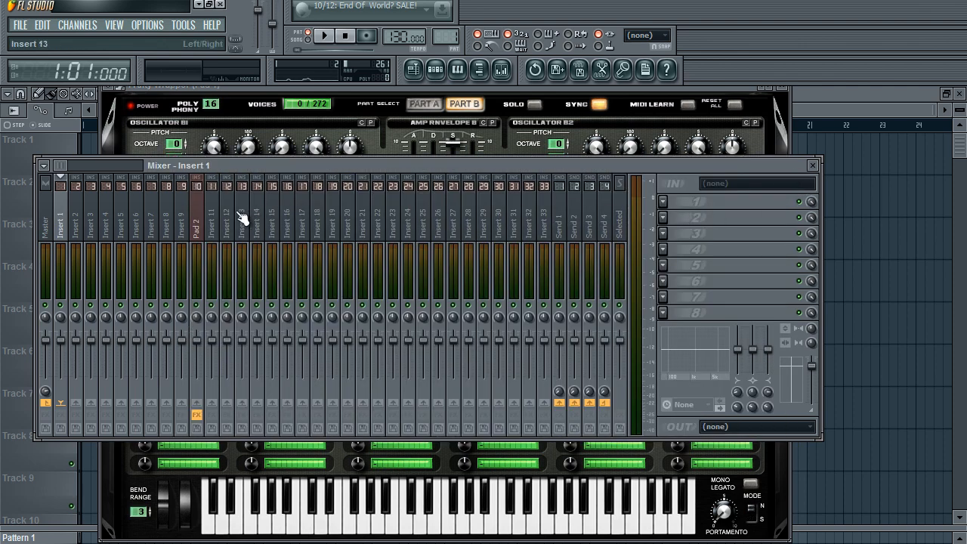
click(205, 219)
click(662, 219)
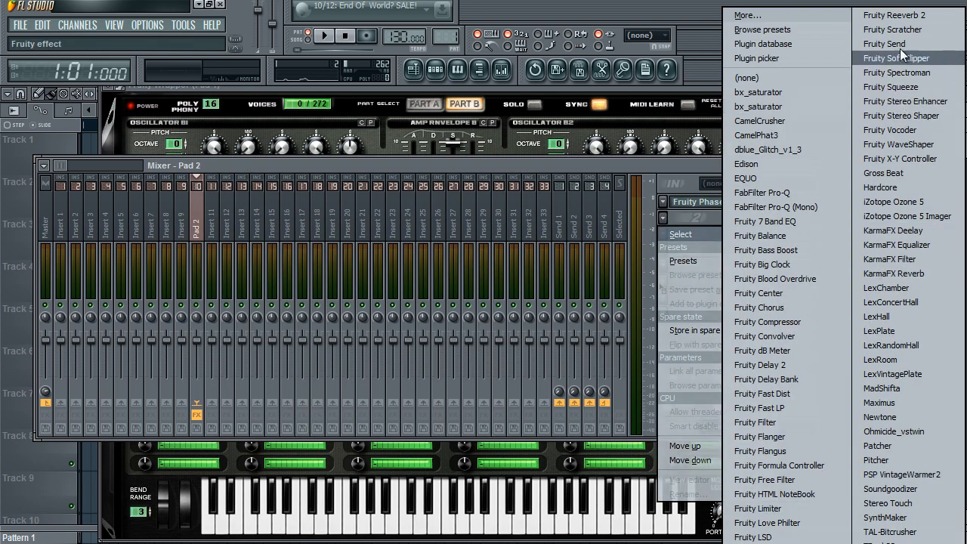
click(891, 15)
drag(323, 250, 357, 185)
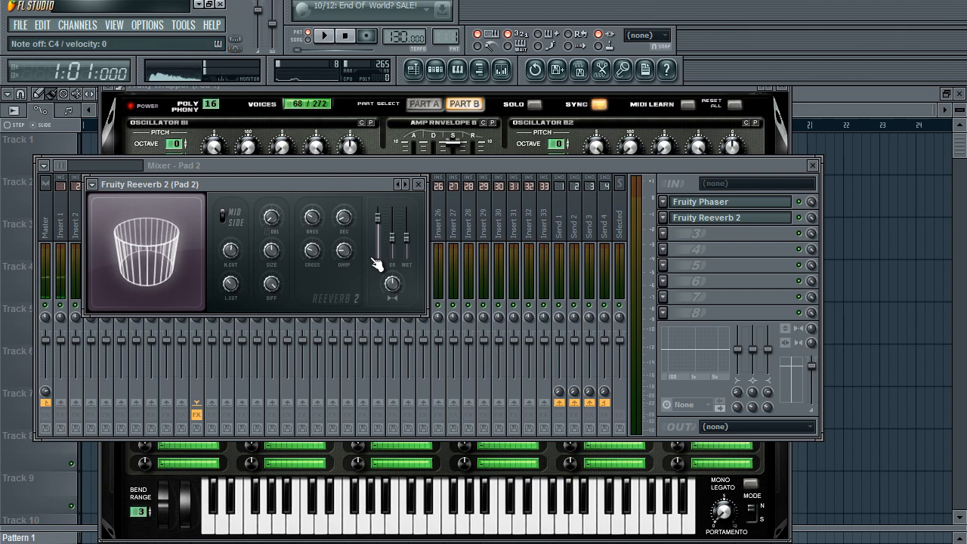
- With Pad 2 selected, raise Fruity Reeverb 2's wet level to about 98% and adjust its low cut to about 785 Hz
key(F6)
click(206, 216)
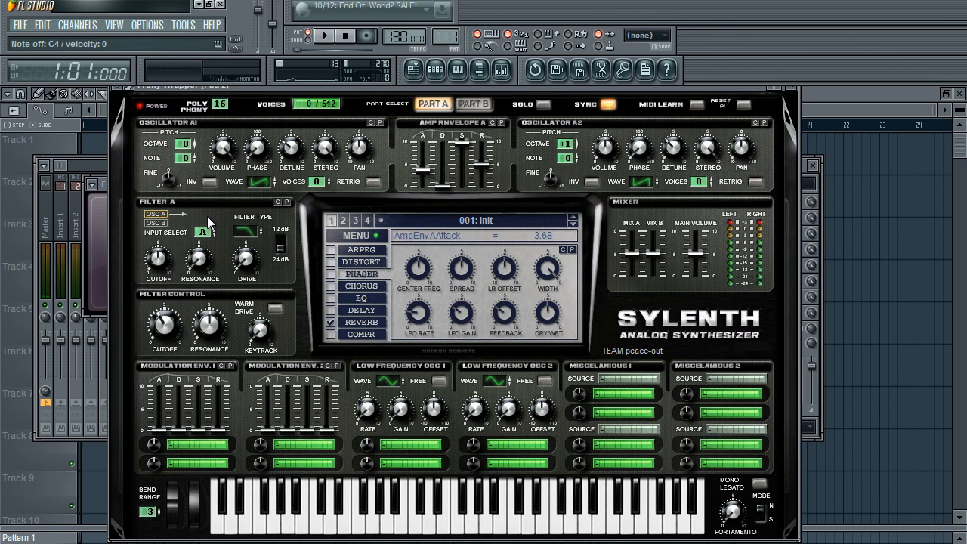
click(105, 184)
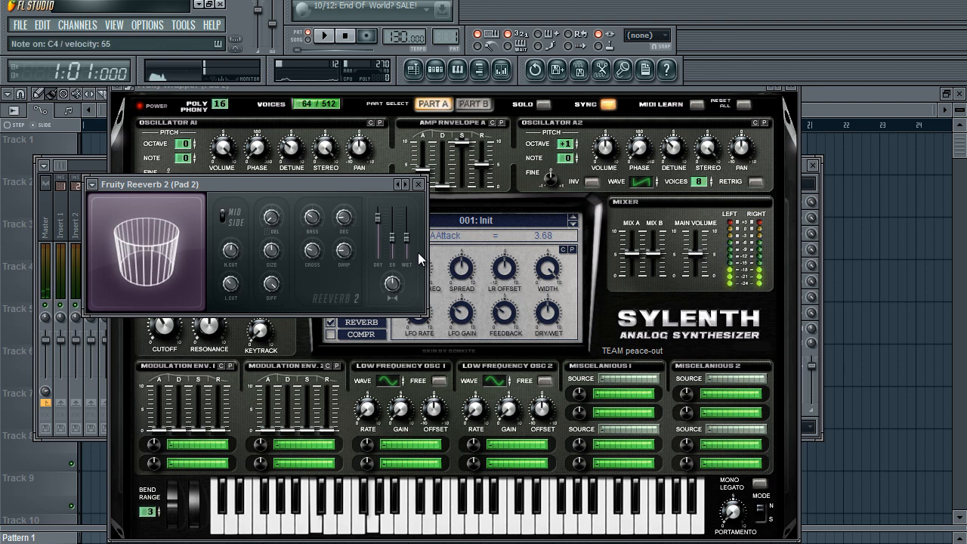
drag(407, 238, 414, 230)
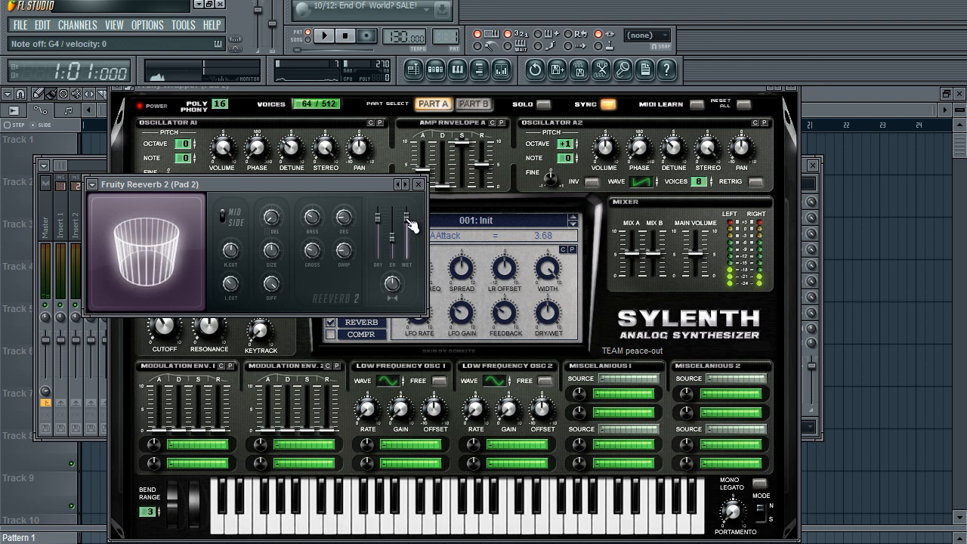
drag(409, 231, 411, 225)
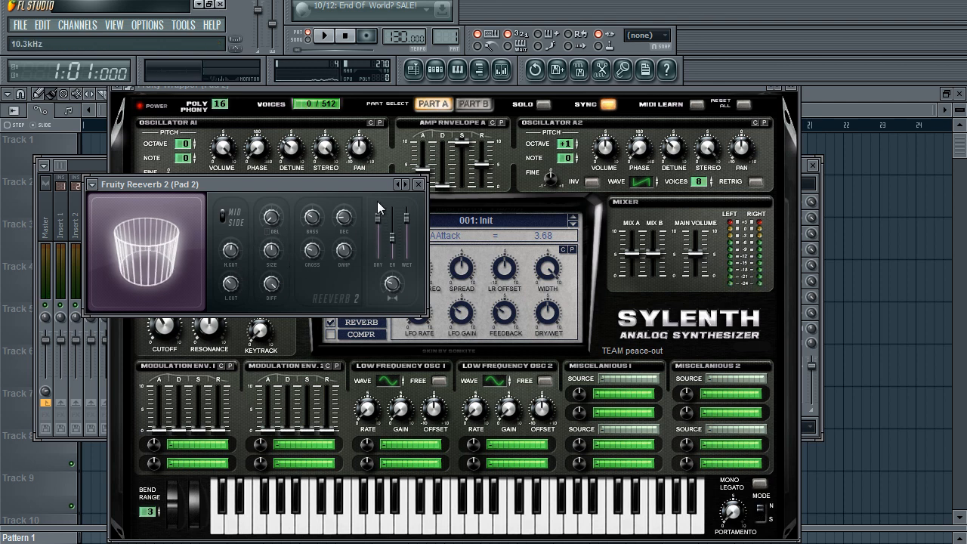
drag(416, 218, 422, 193)
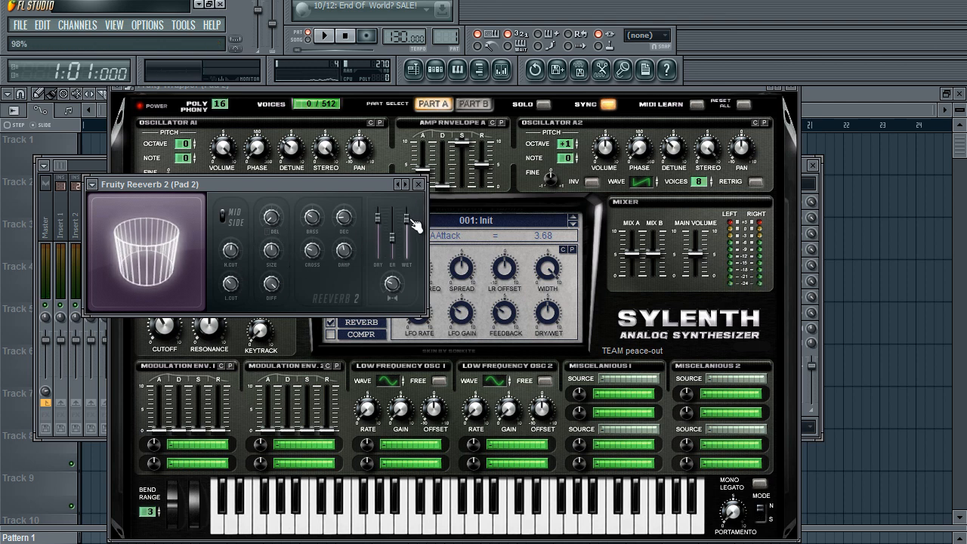
right_click(410, 219)
click(425, 232)
click(234, 281)
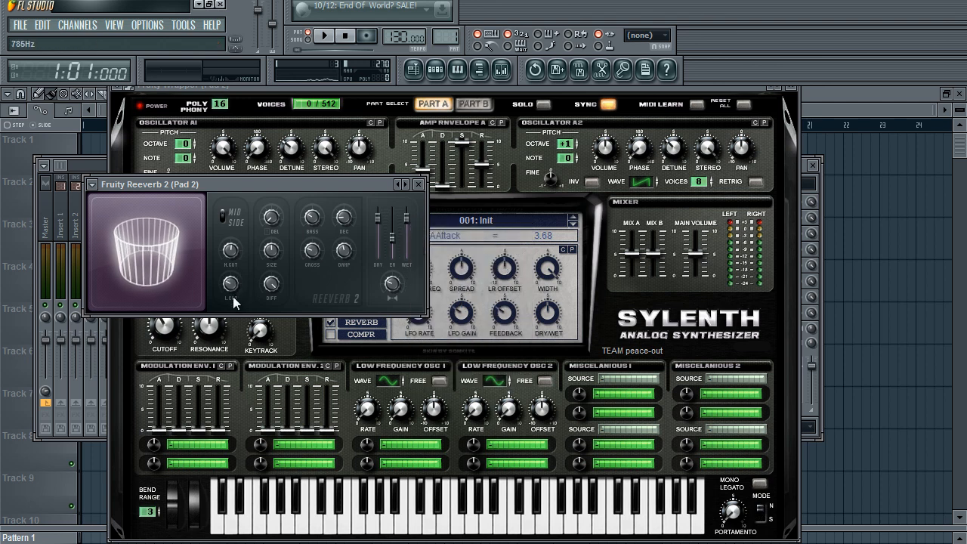
drag(233, 297, 235, 313)
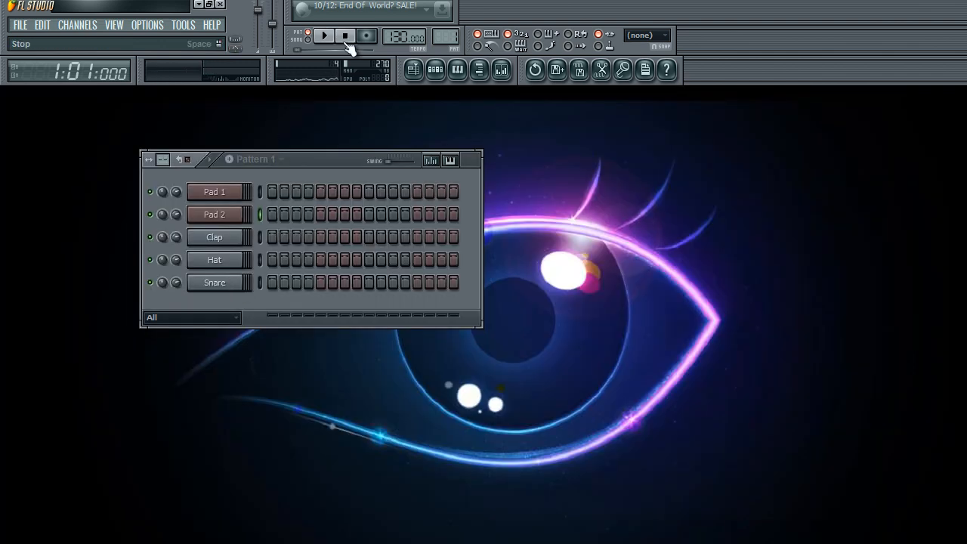
- Reopen the playlist and bring up the mixer to review Pad 2's effect chain
click(414, 71)
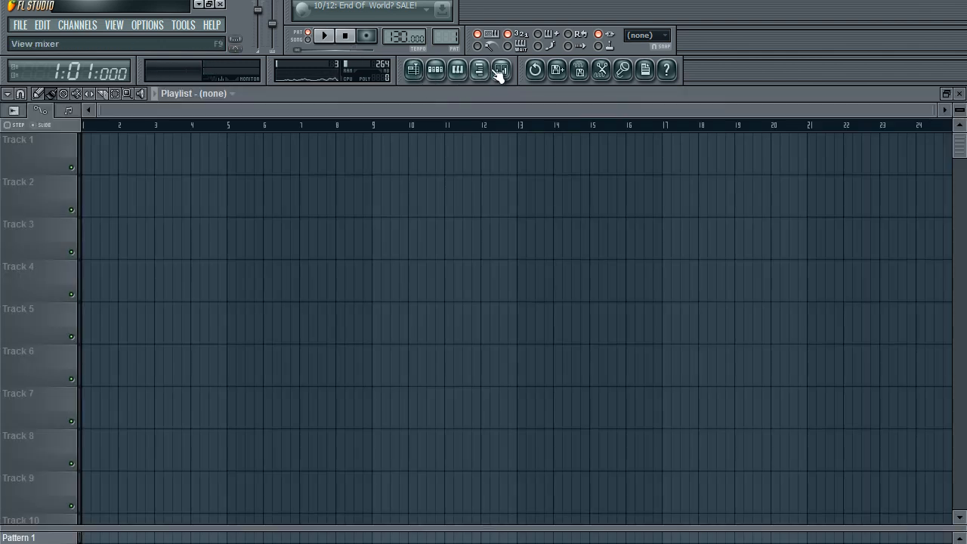
click(500, 70)
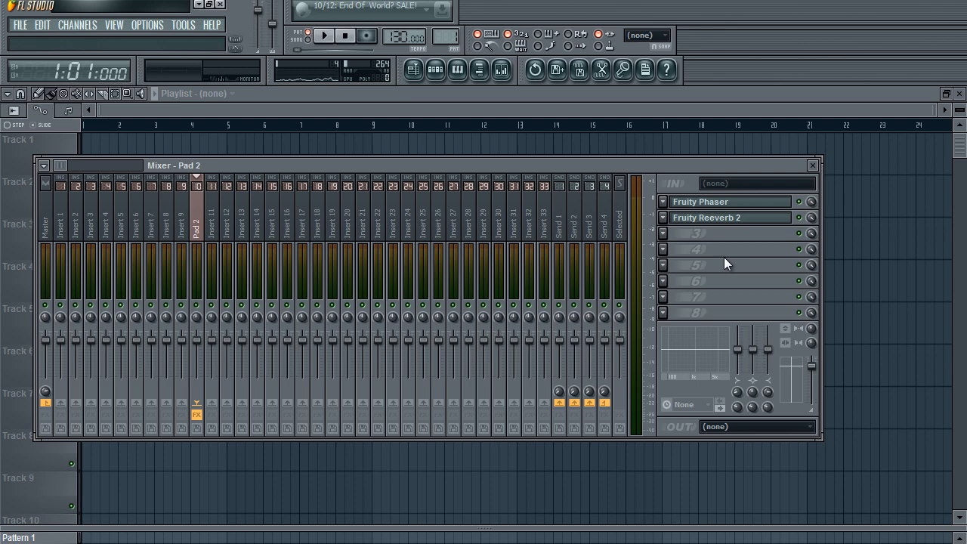
click(435, 70)
click(479, 69)
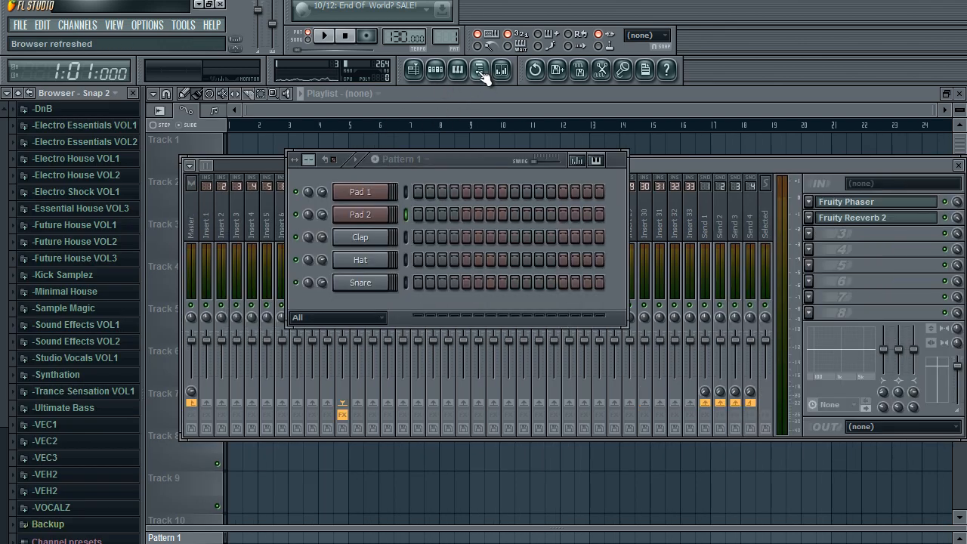
click(479, 70)
click(682, 264)
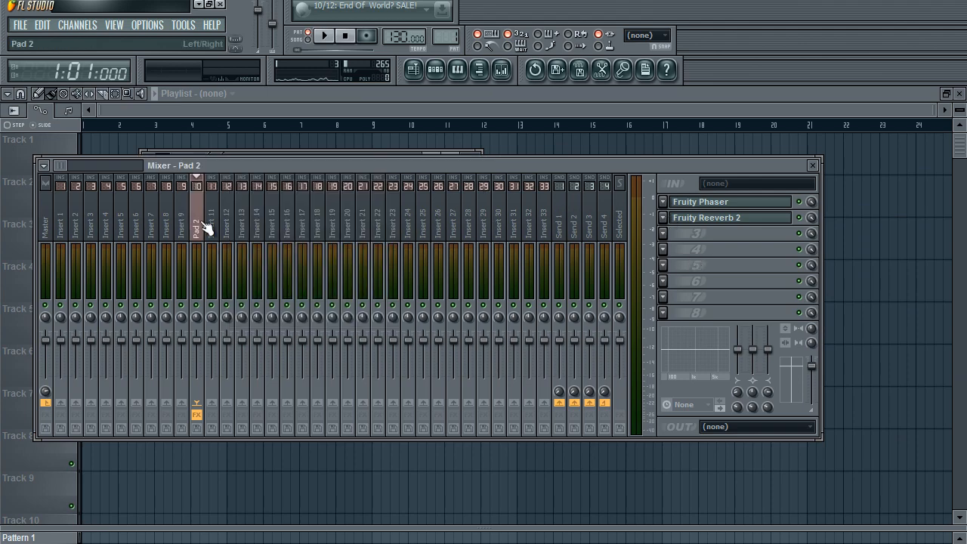
- Bring the step sequencer forward and open Pad 2's Sylenth window
click(313, 152)
drag(353, 158, 387, 185)
click(257, 240)
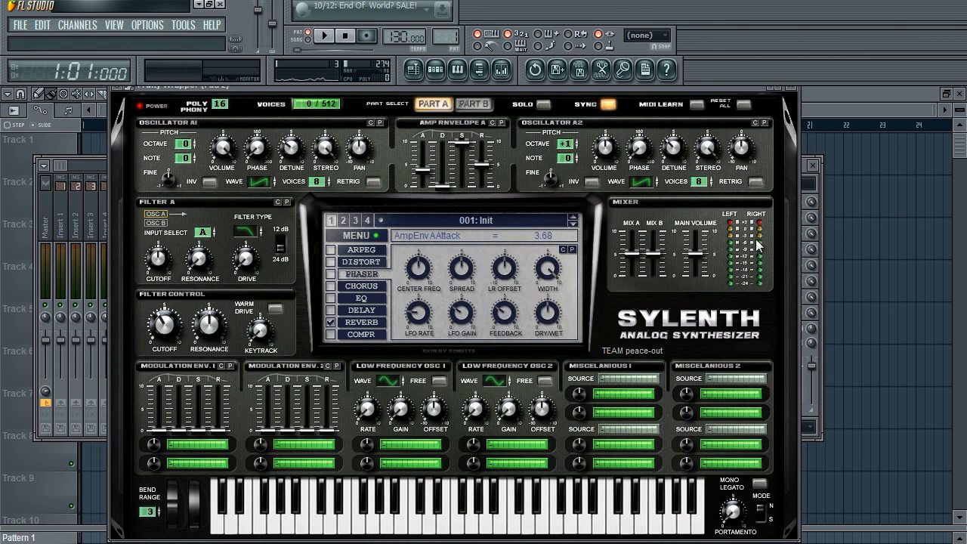
- Close Pad 2's Sylenth window and add Gross Beat to the third effect slot of the Pad 2 mixer track
click(792, 90)
click(668, 240)
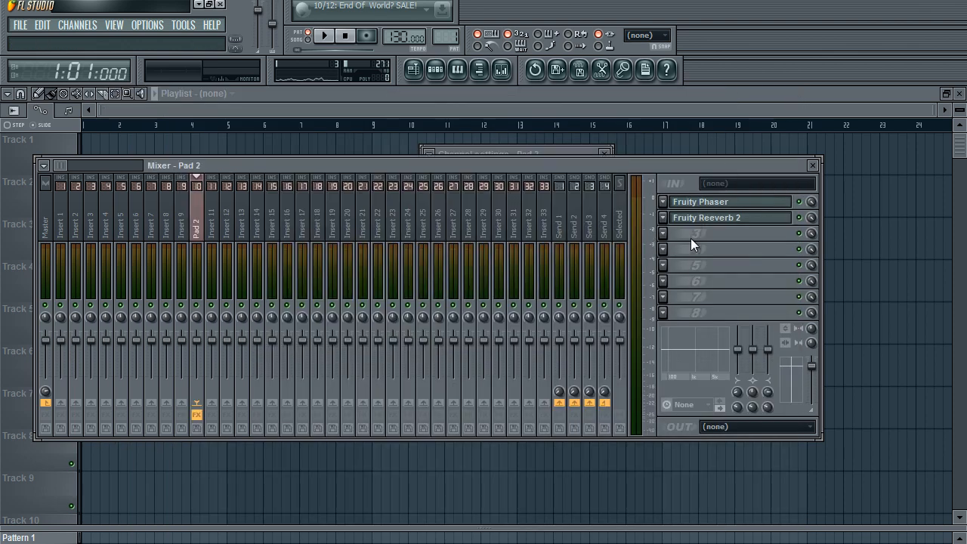
click(669, 234)
click(883, 173)
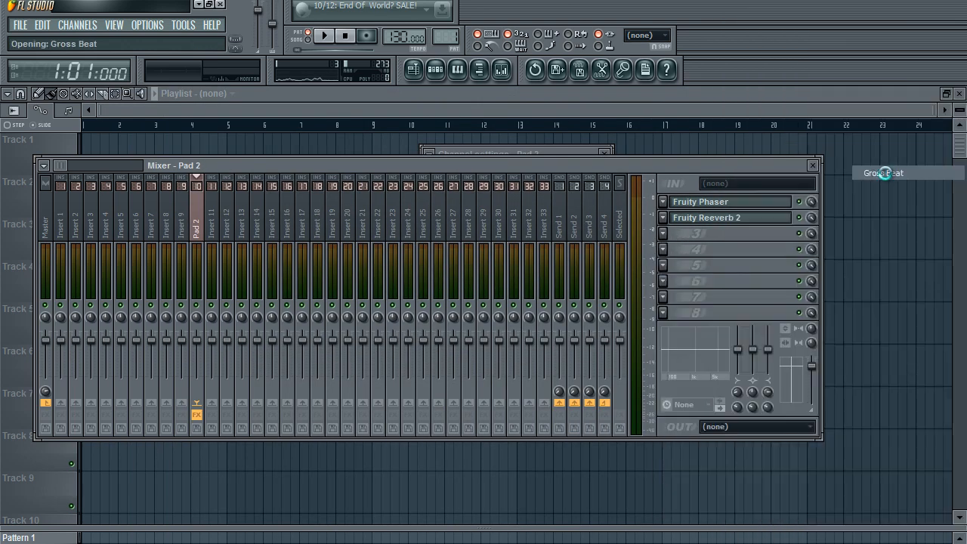
drag(548, 259, 552, 96)
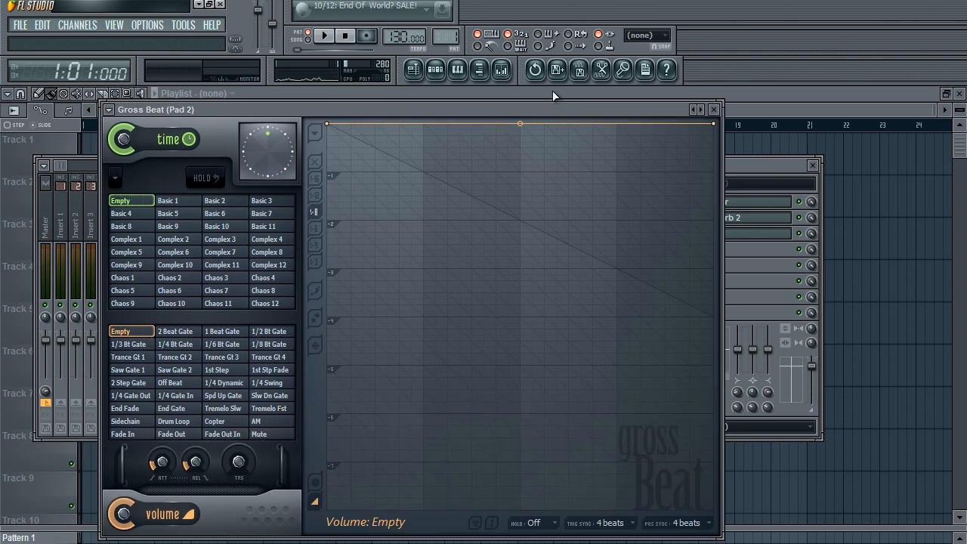
- While playing the pattern, set Gross Beat's volume envelope to Sidechain and its time envelope to Empty
click(696, 110)
click(727, 218)
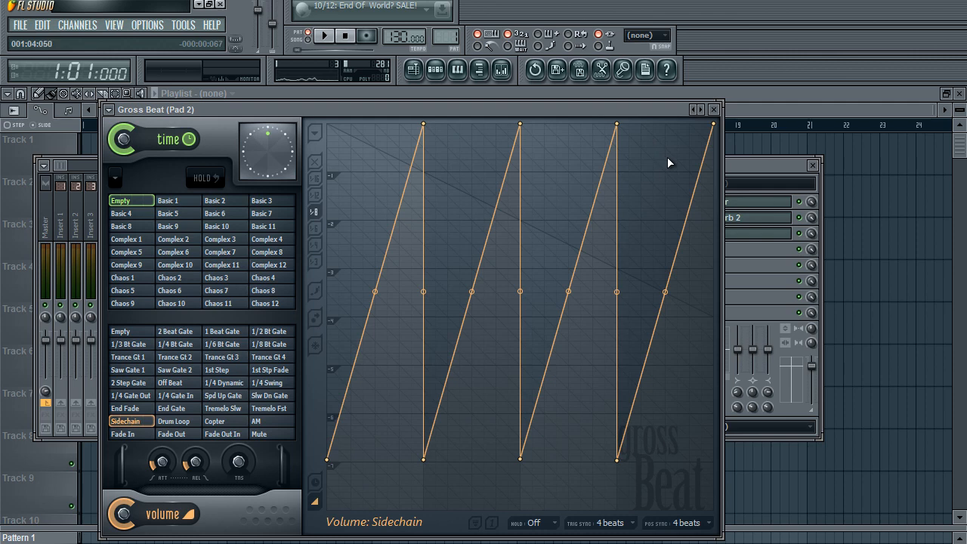
key(space)
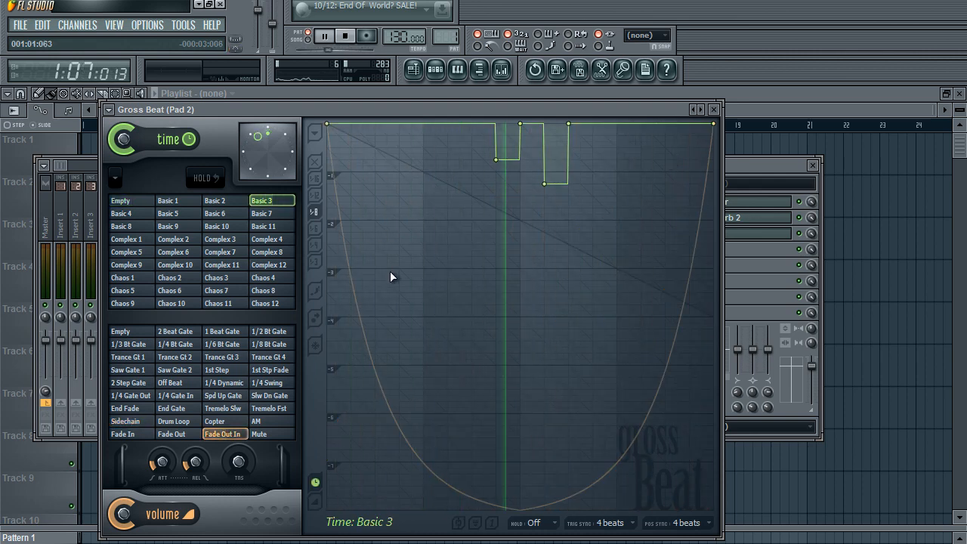
click(141, 423)
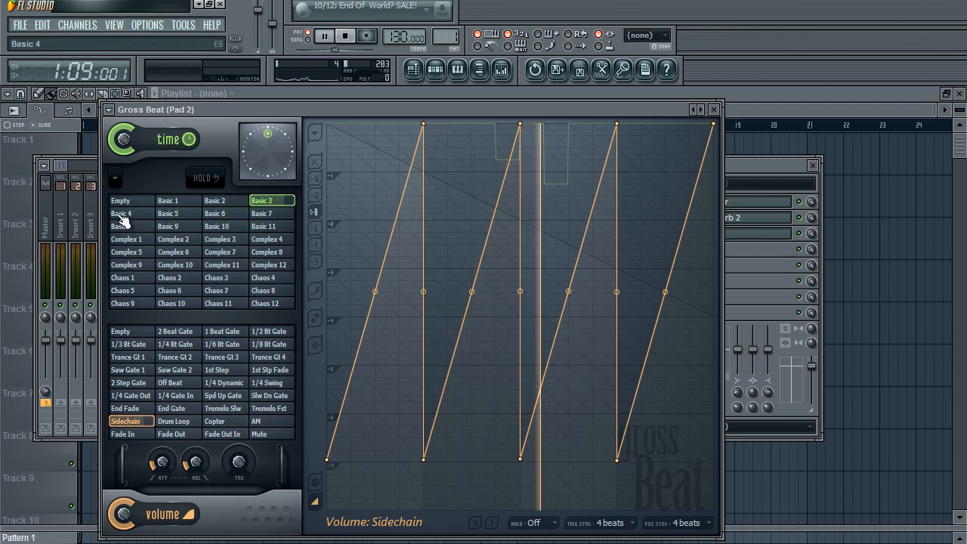
click(127, 202)
- Stop playback, bring the step sequencer forward and open Pad 2's piano roll
click(730, 173)
click(446, 76)
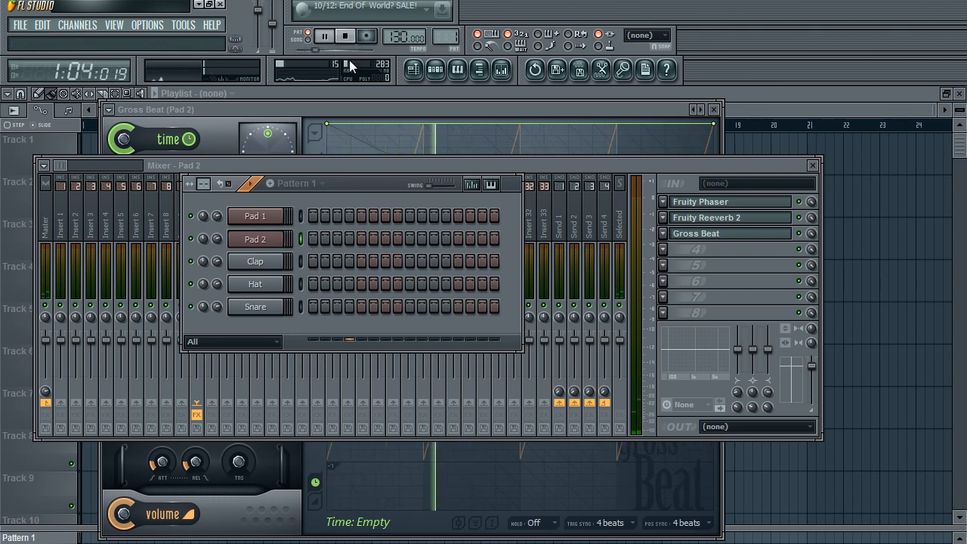
click(344, 35)
click(423, 70)
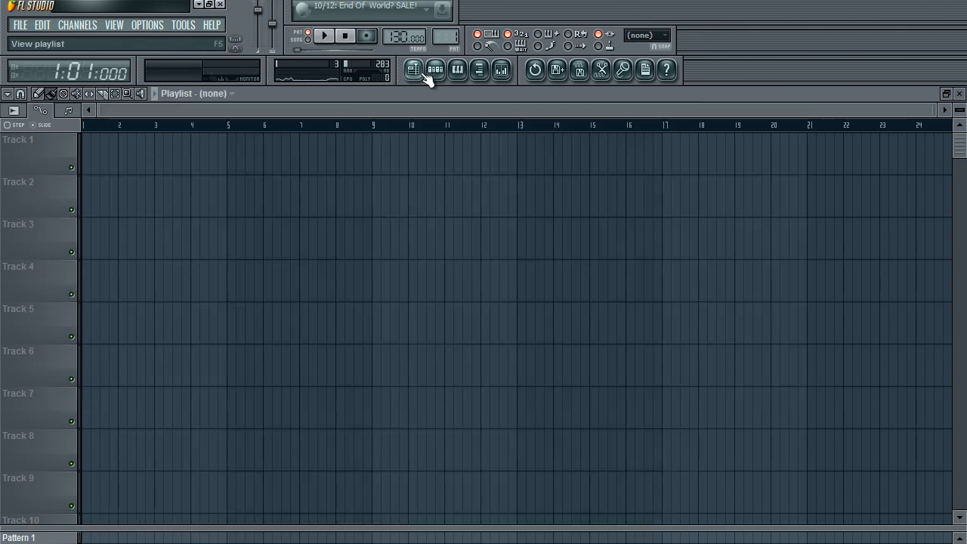
click(422, 74)
click(435, 73)
click(422, 73)
click(438, 75)
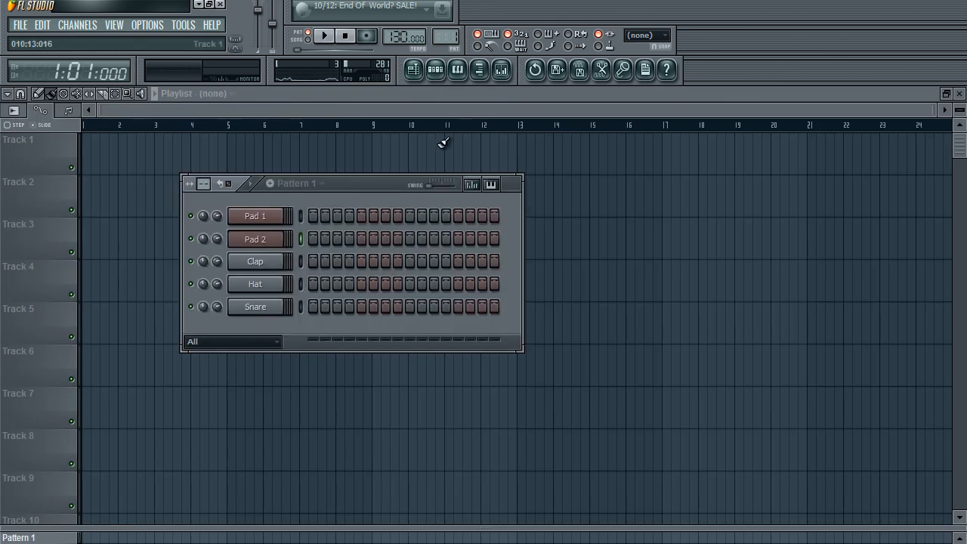
right_click(265, 247)
click(303, 244)
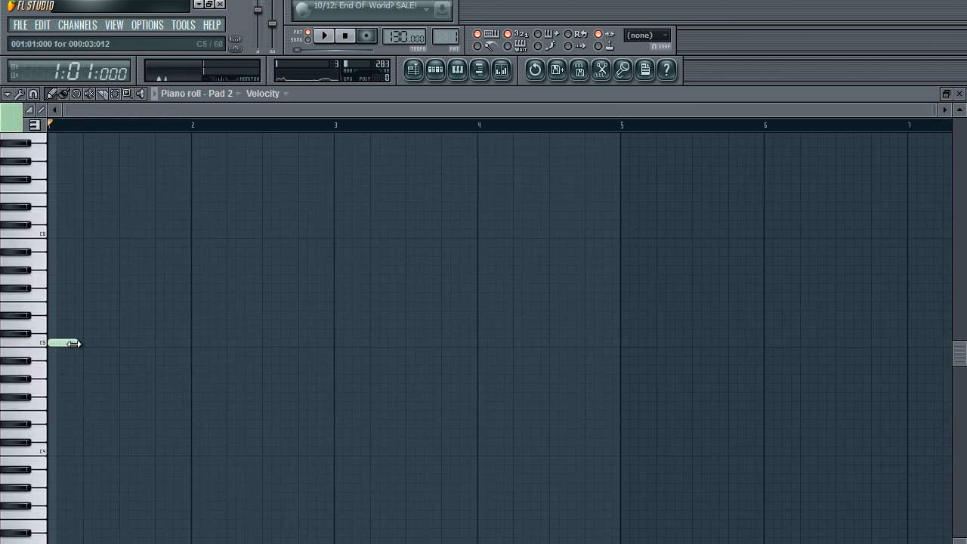
- Draw one-bar bass notes for Pad 2, C4 in bar 1 and A#3 in bar 2
drag(74, 343, 189, 343)
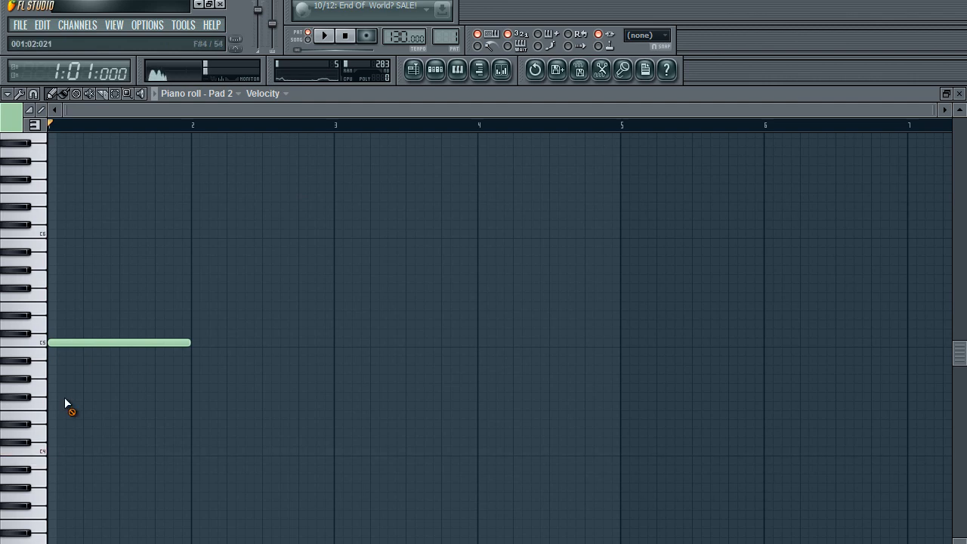
right_click(72, 344)
click(57, 447)
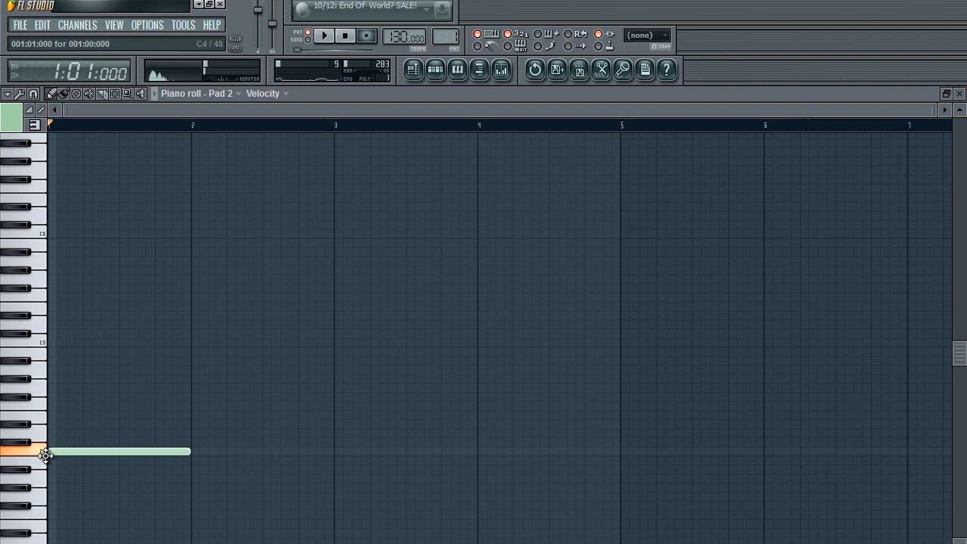
scroll(151, 423, down, 2)
click(194, 396)
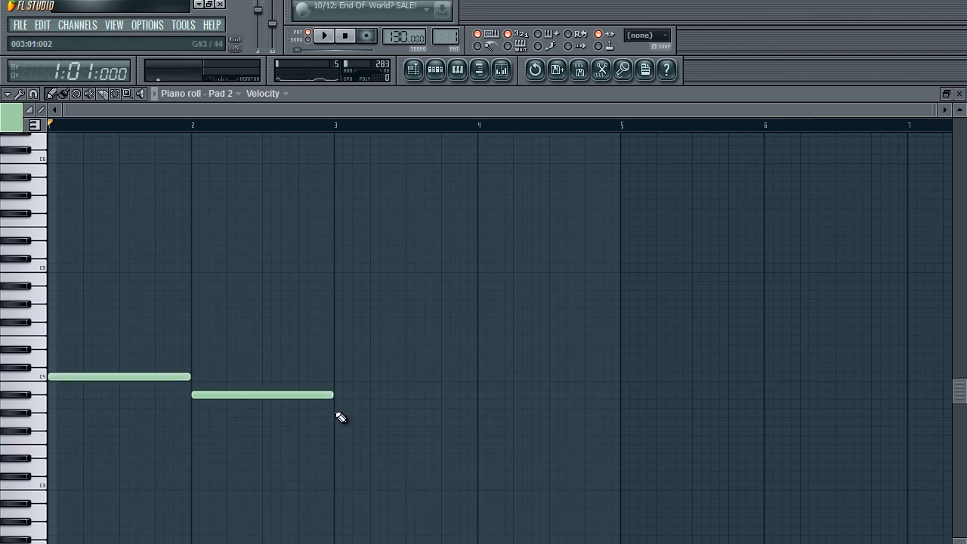
- Add a one-and-a-half-bar G#3 note from bar 3, followed by a half-bar A#3 note ending at bar 5
click(340, 414)
drag(359, 415, 545, 415)
right_click(371, 423)
click(481, 413)
right_click(483, 415)
click(555, 396)
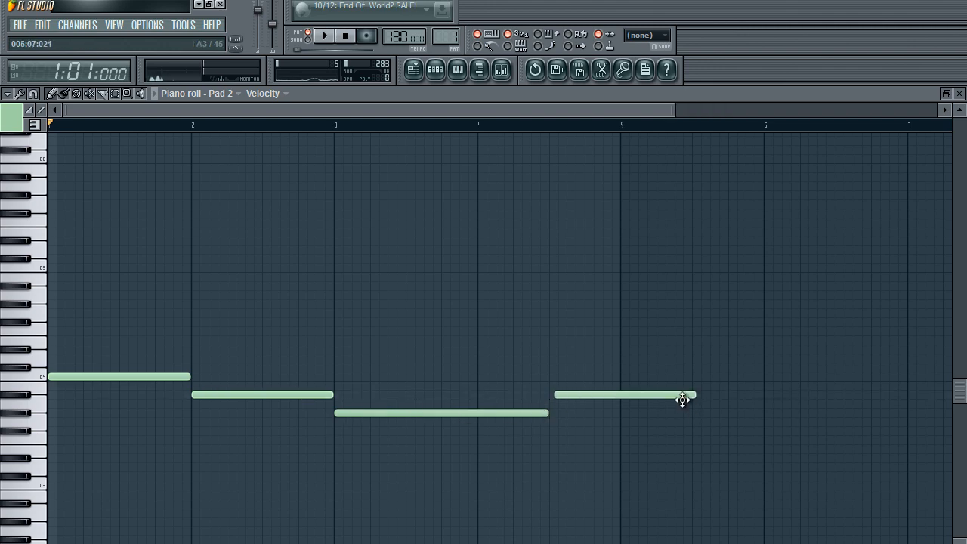
drag(678, 399, 620, 398)
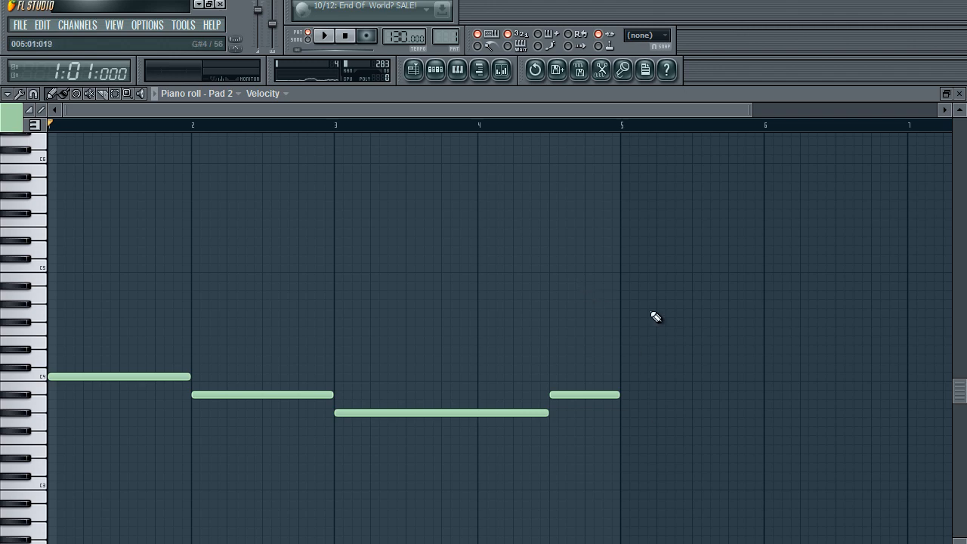
- Build chords over the first two bars by adding G4 and D#5 in bar 1, then D5 and F4 in bar 2
click(60, 313)
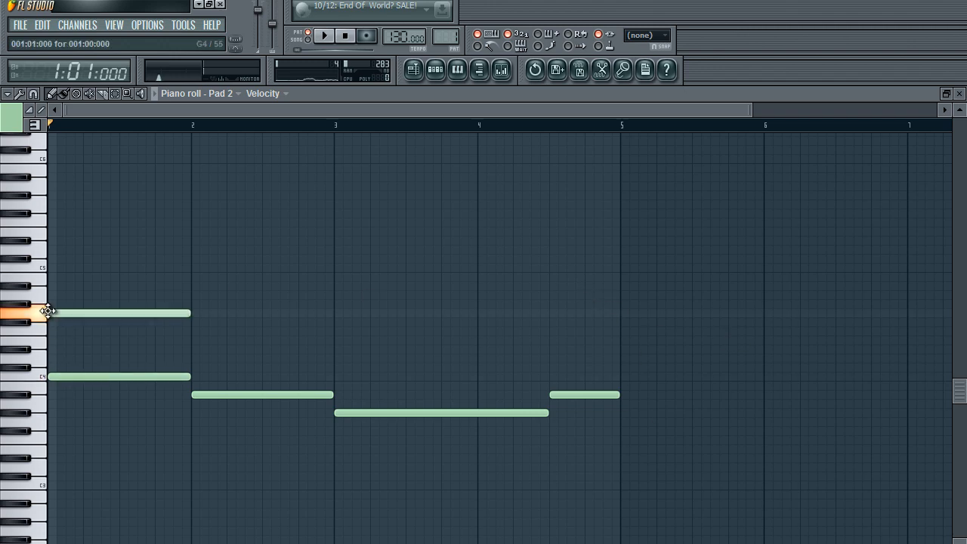
click(54, 240)
key(space)
click(195, 249)
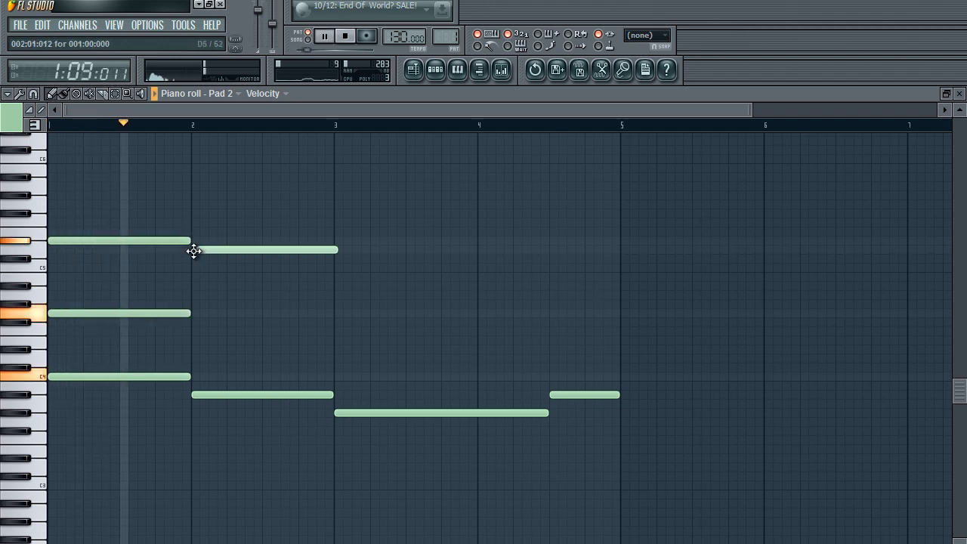
drag(201, 318, 192, 337)
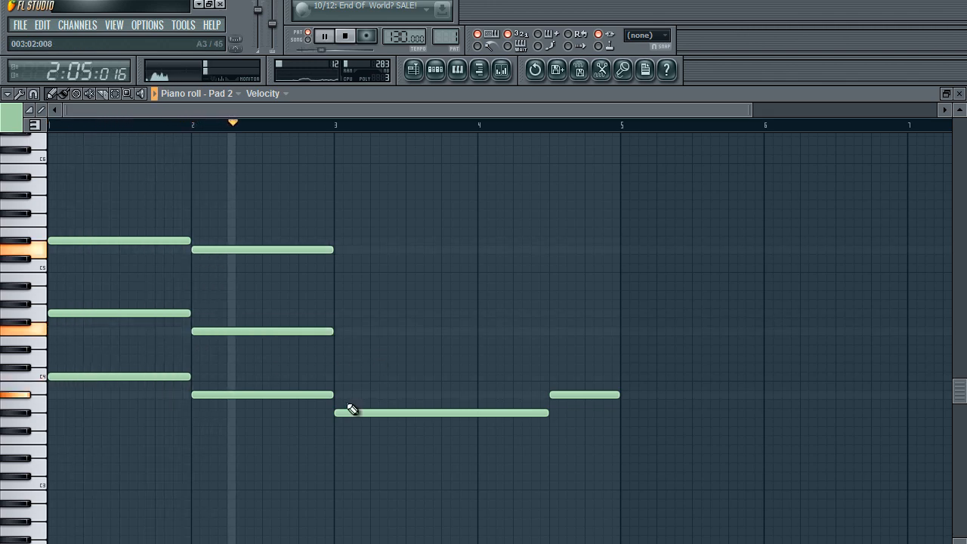
- Add D#4 and C5 above the long G#3 note and D5 and D#4 above the final A#3 note, then stop playback
click(340, 349)
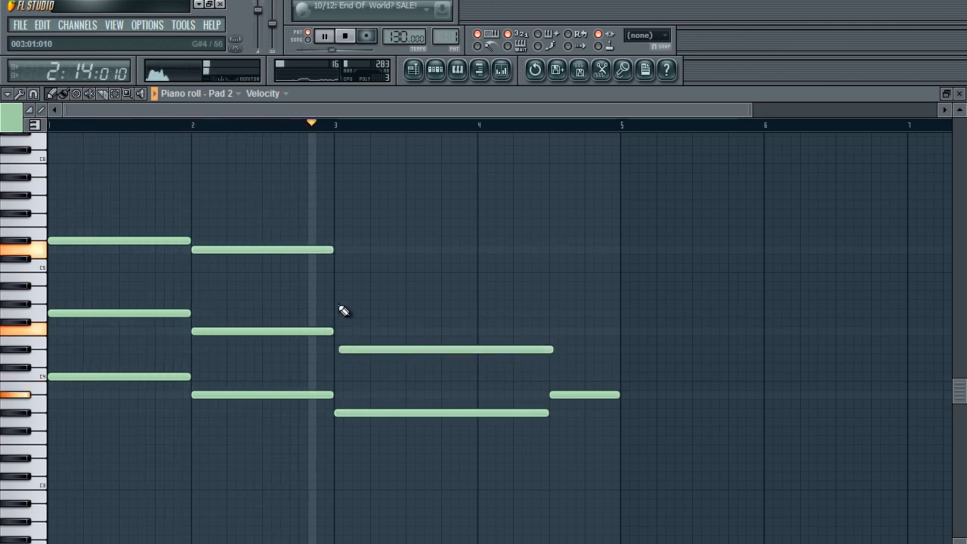
click(340, 268)
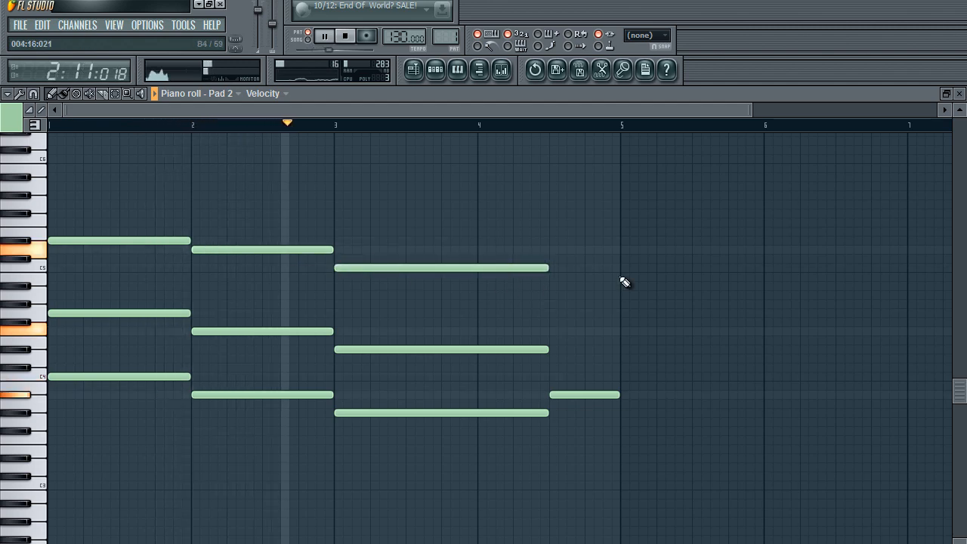
click(551, 249)
drag(685, 248, 619, 249)
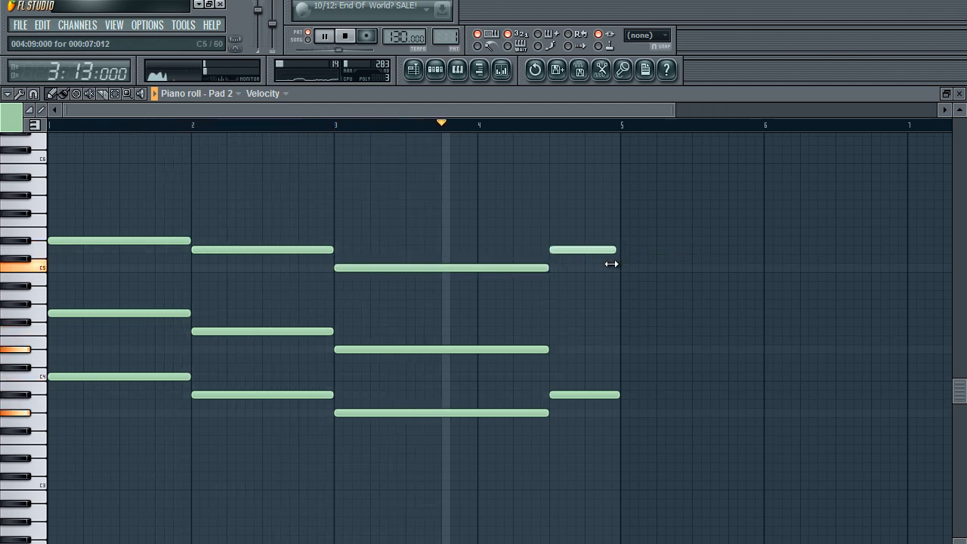
click(556, 349)
drag(579, 351, 574, 350)
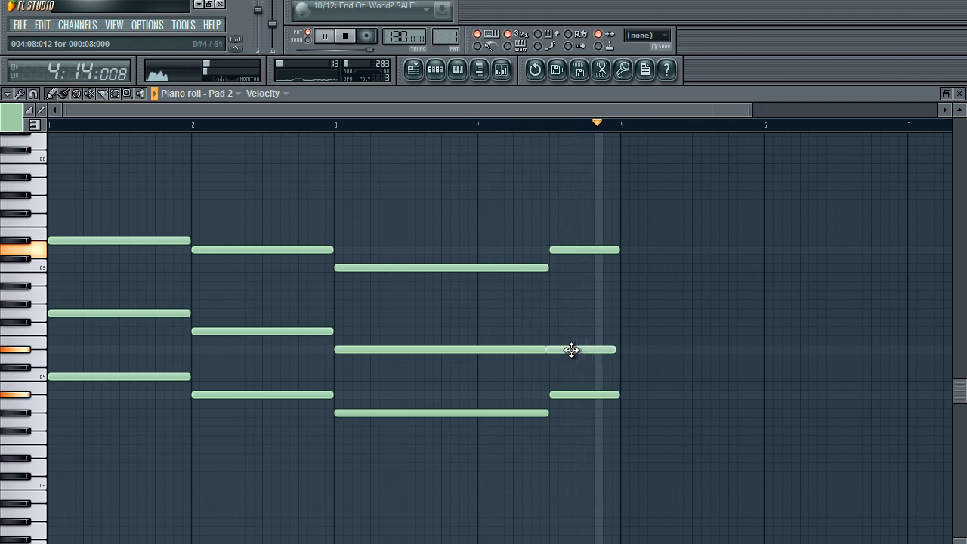
key(space)
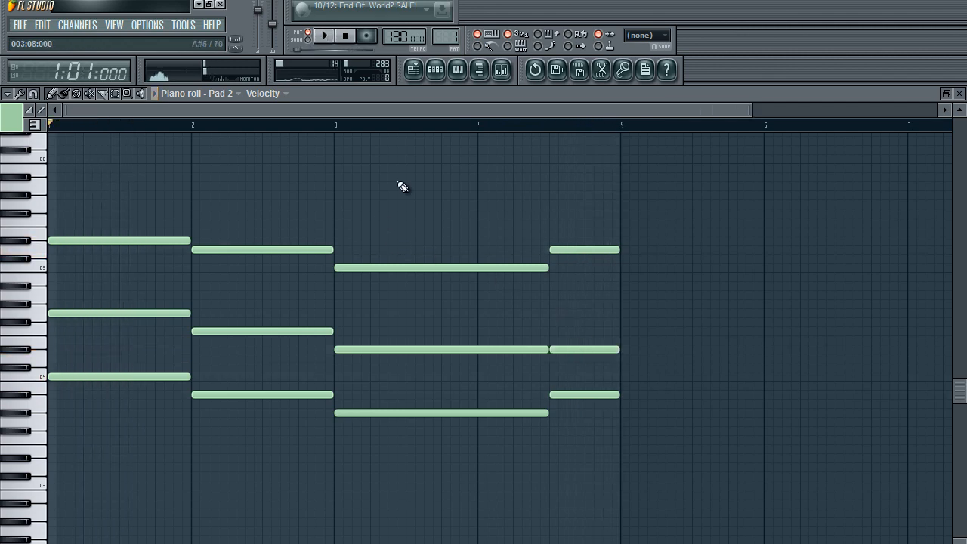
- Cut the chord notes from Pad 2 in the step sequencer and paste them into Pad 1
click(442, 74)
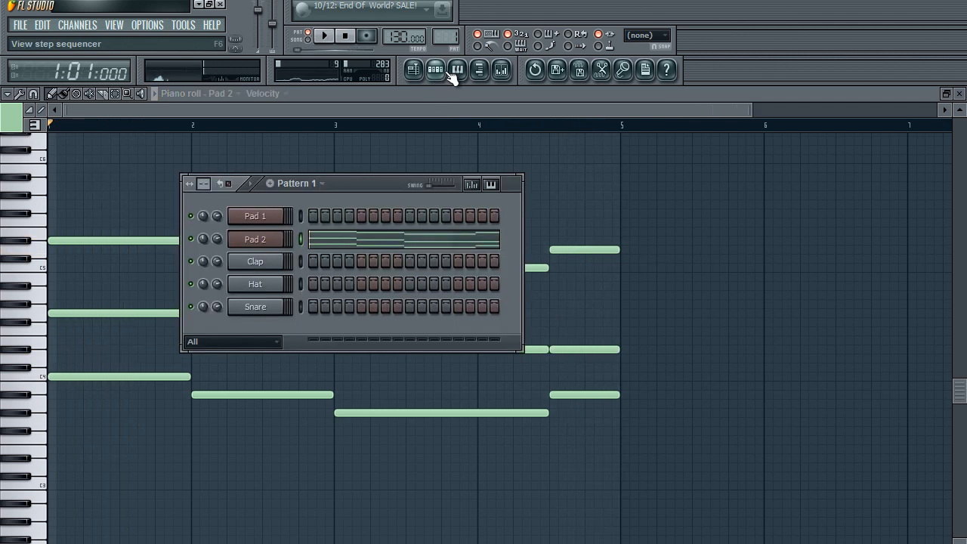
right_click(258, 241)
mouse_move(354, 310)
click(386, 314)
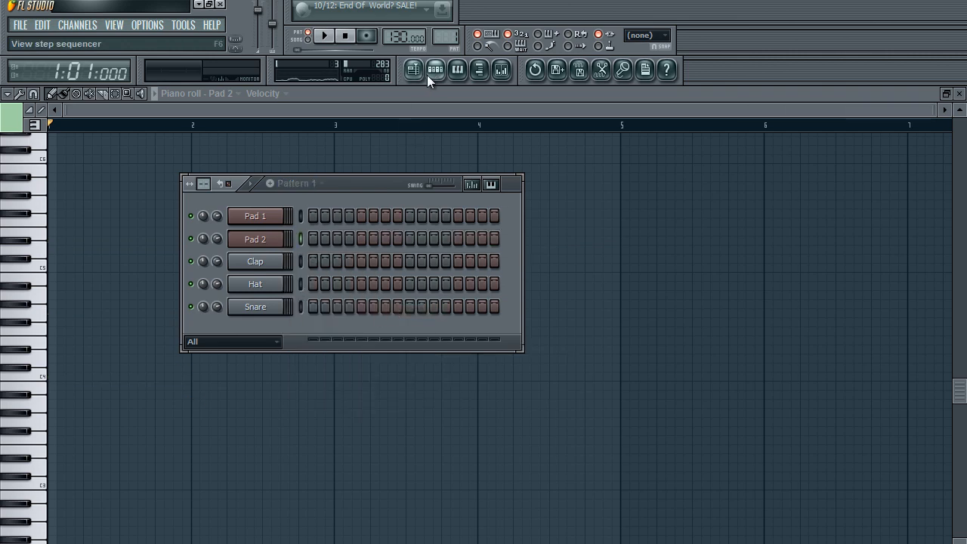
right_click(255, 242)
right_click(263, 219)
mouse_move(325, 289)
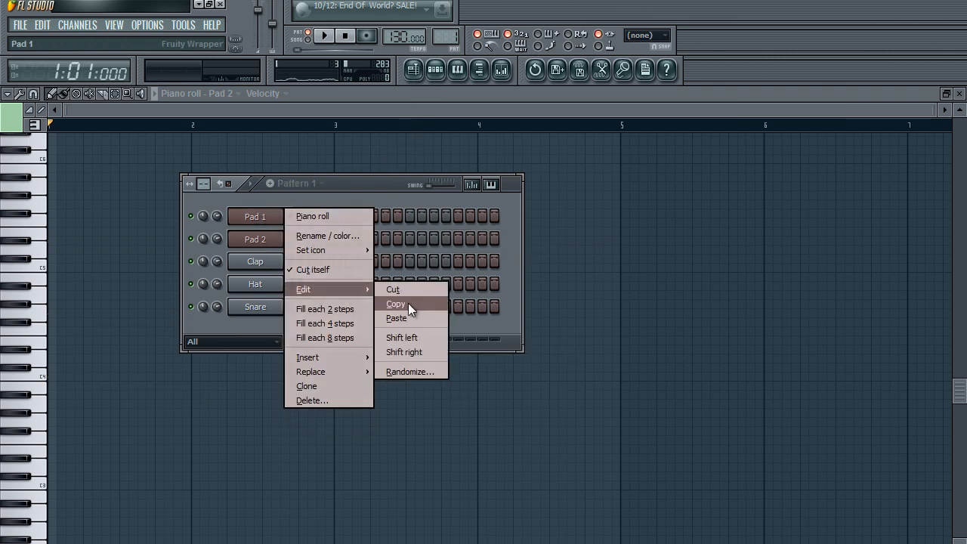
click(395, 317)
- Play the pattern with Pad 1's Sylenth window open, then stop it and view Pad 2's Sylenth settings
key(space)
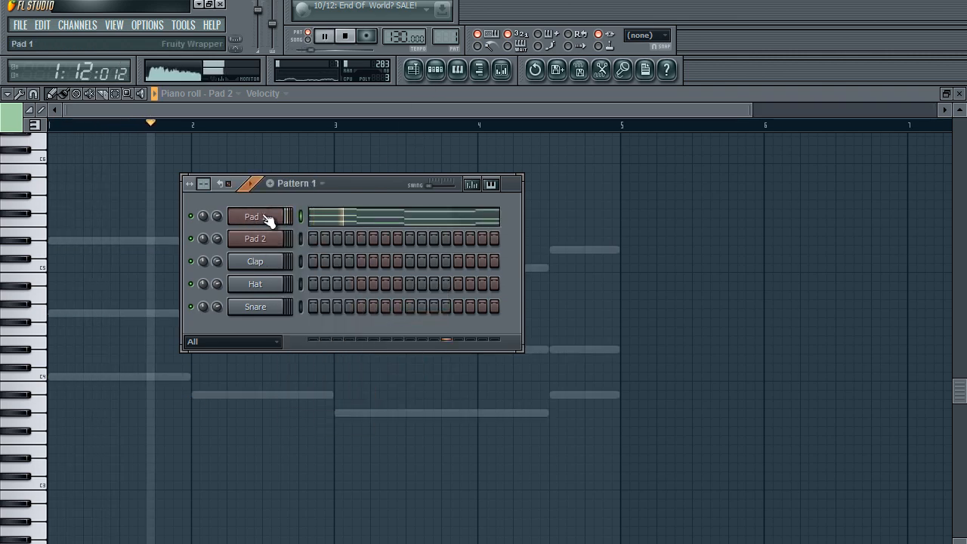
click(266, 218)
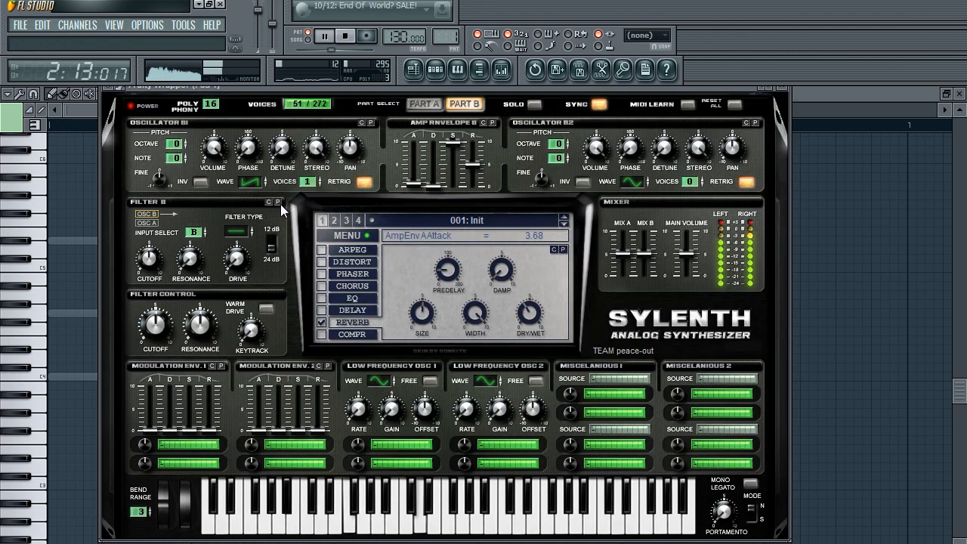
key(space)
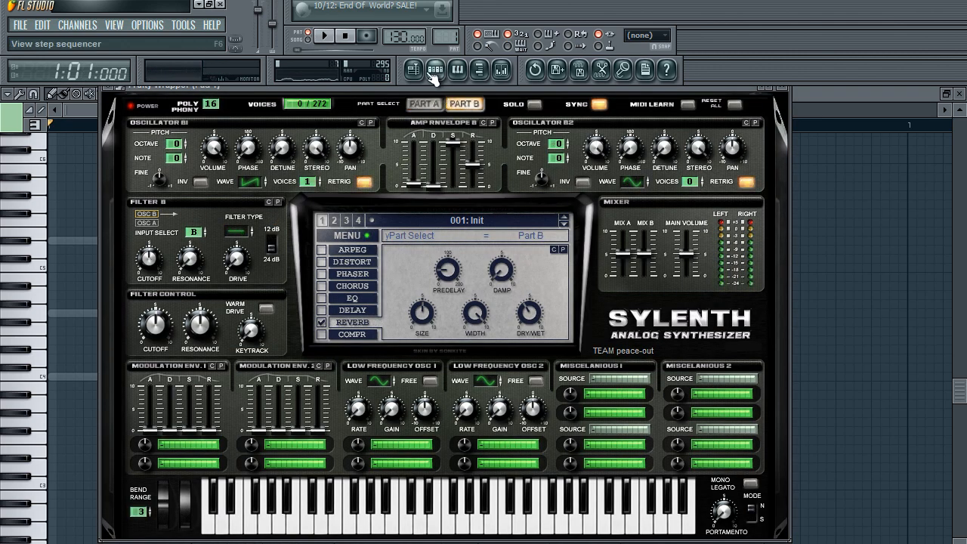
click(435, 72)
click(256, 239)
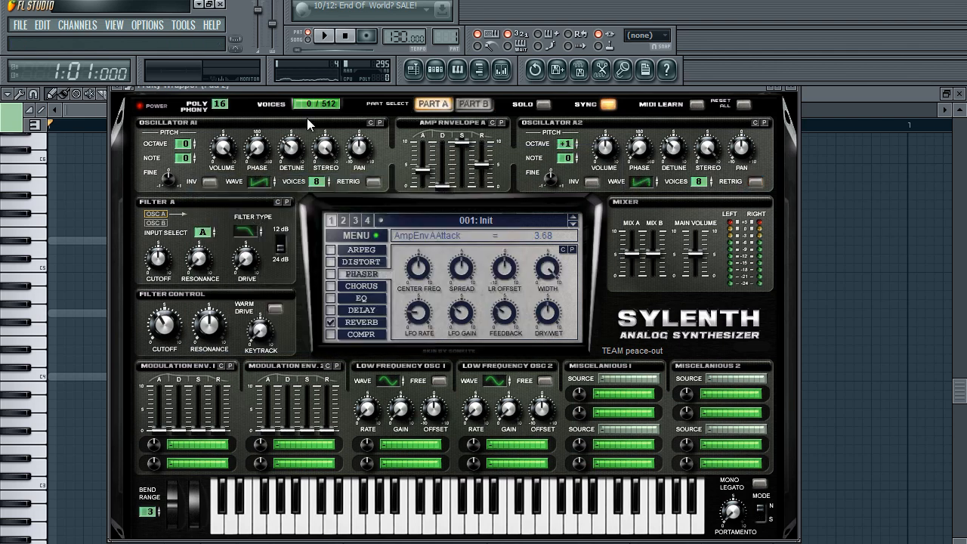
- Select the Pad 1 channel and route it to mixer insert 11
click(441, 70)
click(266, 216)
click(500, 70)
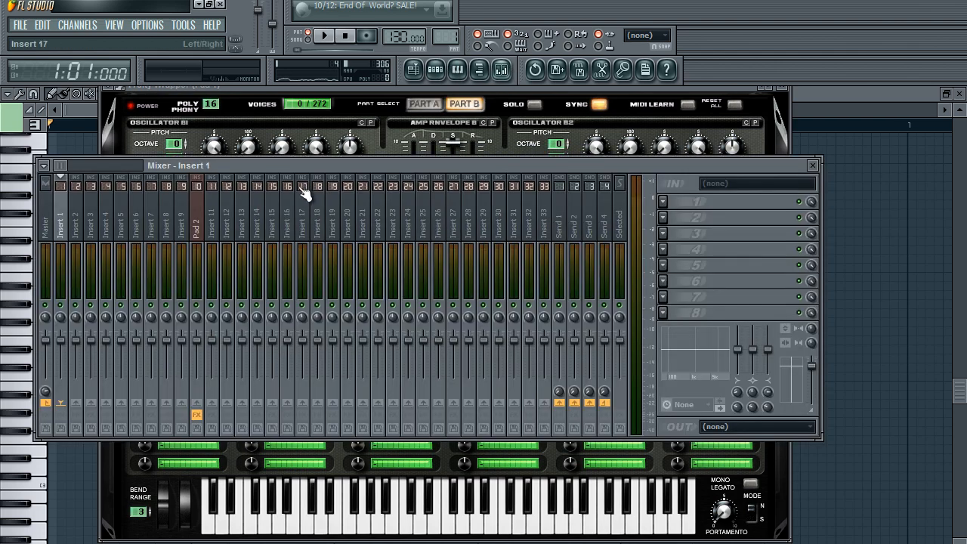
right_click(213, 224)
mouse_move(332, 229)
click(377, 229)
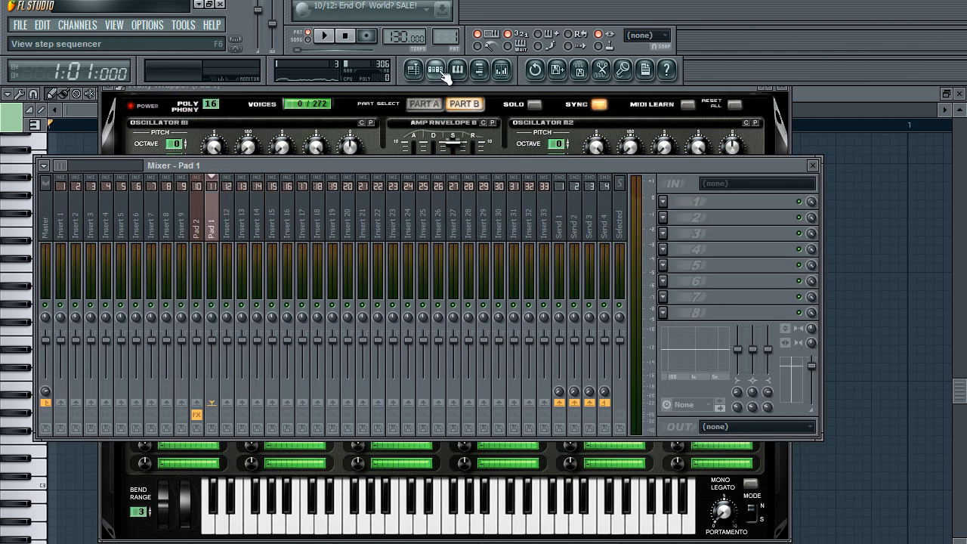
- Copy the Fruity Phaser with its current settings from the Pad 2 mixer track to the Pad 1 track
click(197, 220)
click(435, 72)
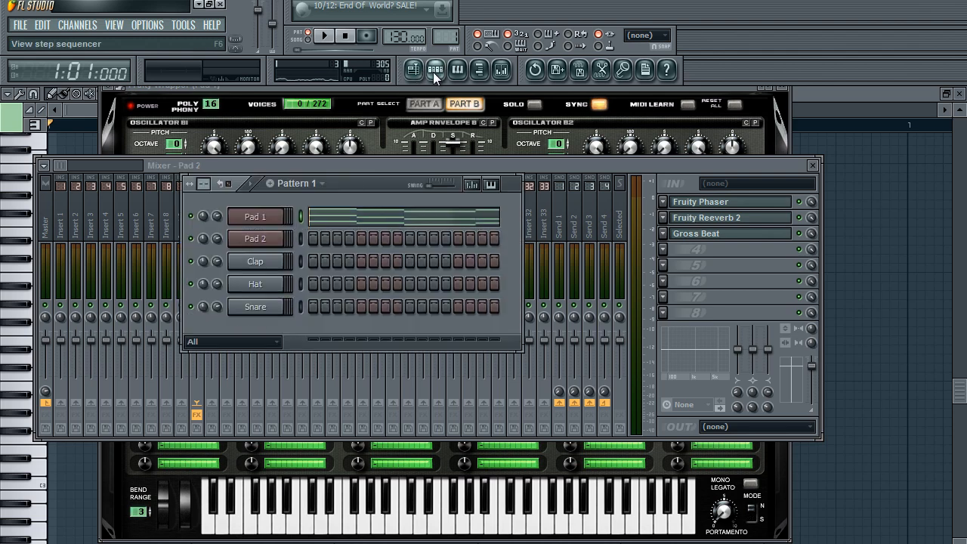
click(157, 207)
click(212, 224)
click(199, 225)
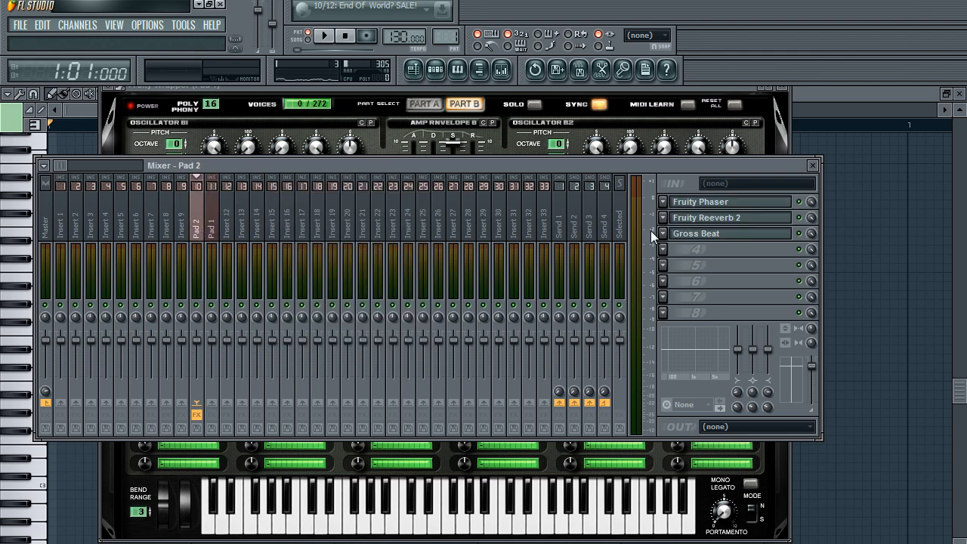
click(696, 204)
drag(247, 218, 364, 221)
click(299, 218)
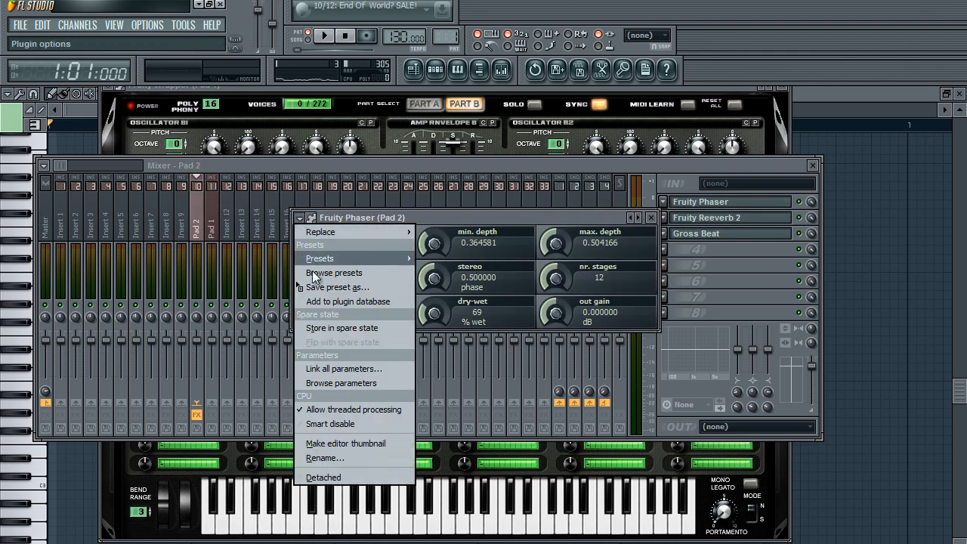
click(333, 285)
click(200, 226)
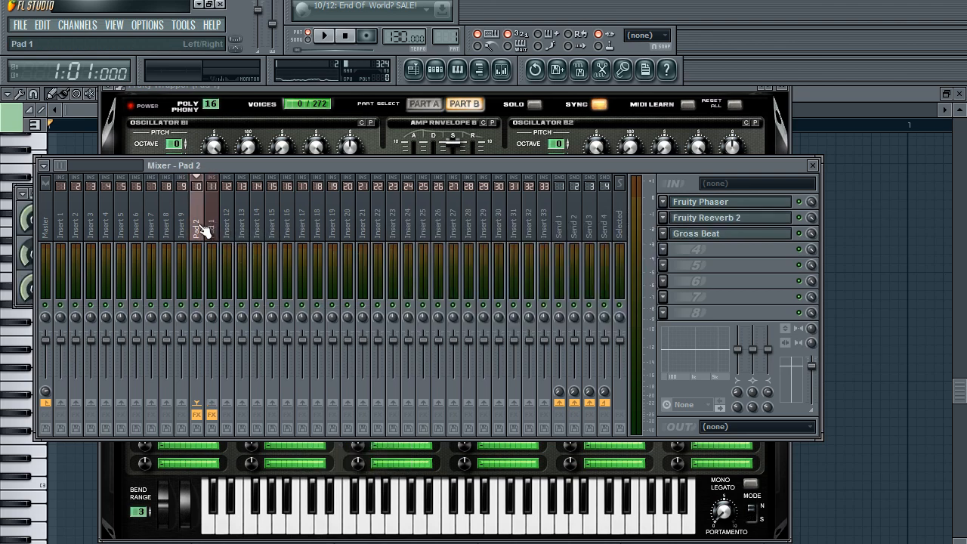
- Copy the Fruity Reeverb 2 with its current settings from the Pad 2 mixer track to the Pad 1 track
click(729, 217)
drag(143, 183, 428, 195)
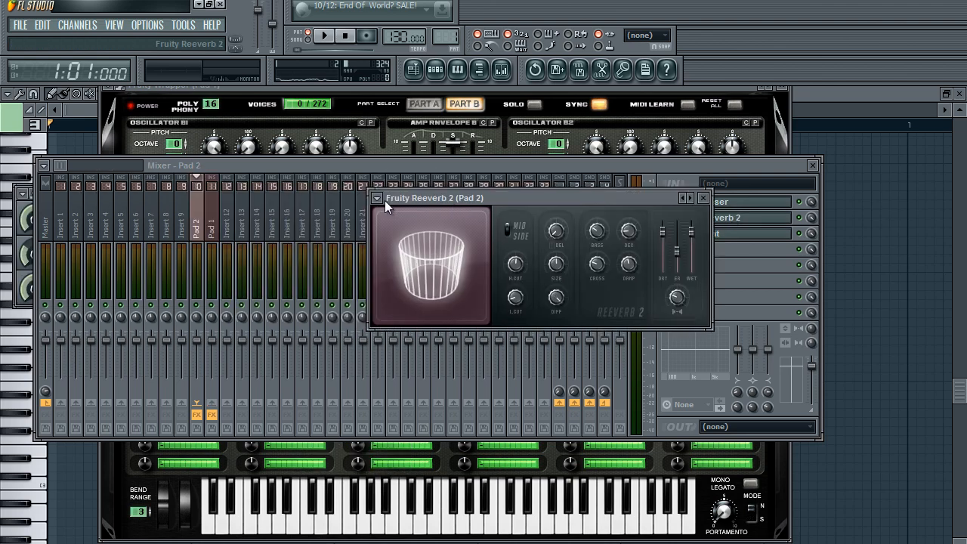
click(377, 198)
drag(386, 264, 210, 225)
click(201, 224)
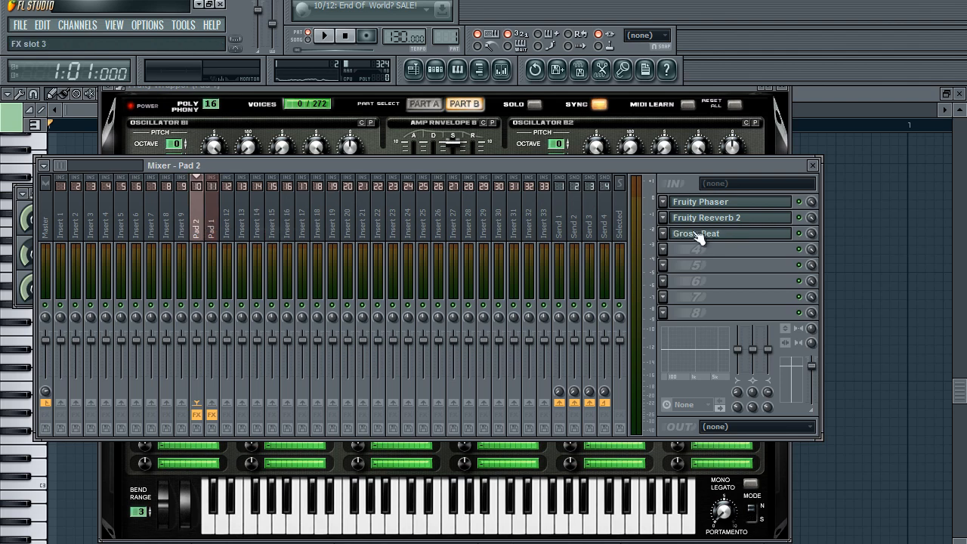
- Copy the Gross Beat with its Sidechain setting from the Pad 2 mixer track to the Pad 1 track
click(695, 234)
drag(326, 112, 633, 135)
click(416, 133)
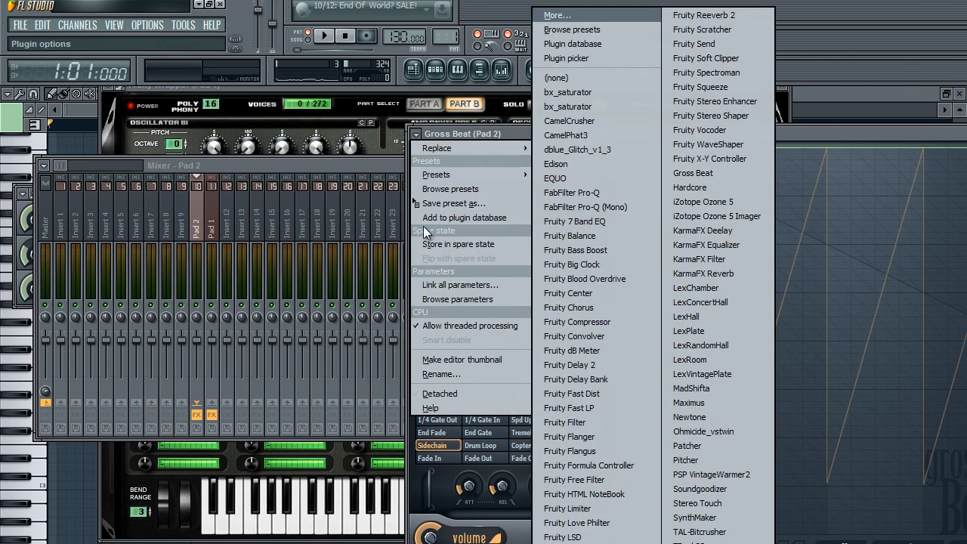
drag(426, 206, 212, 227)
- Play the pattern, move the Pad 1 mixer track ahead of Pad 2 to insert 10, and stop playback
key(space)
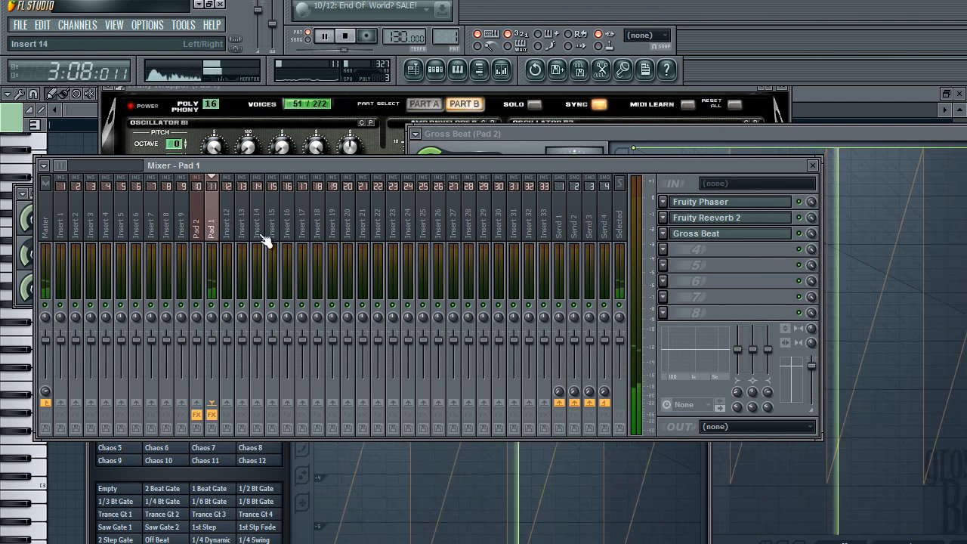
key(alt+Left)
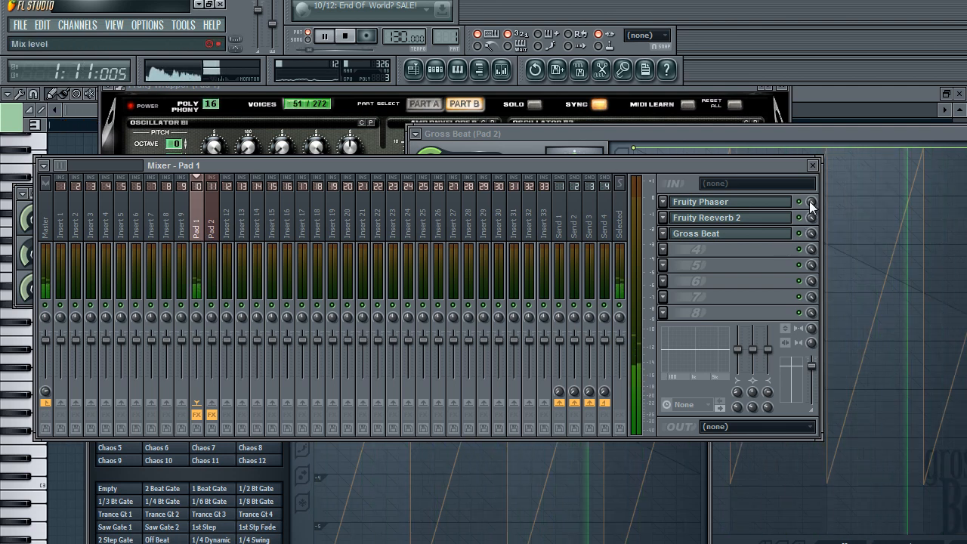
key(space)
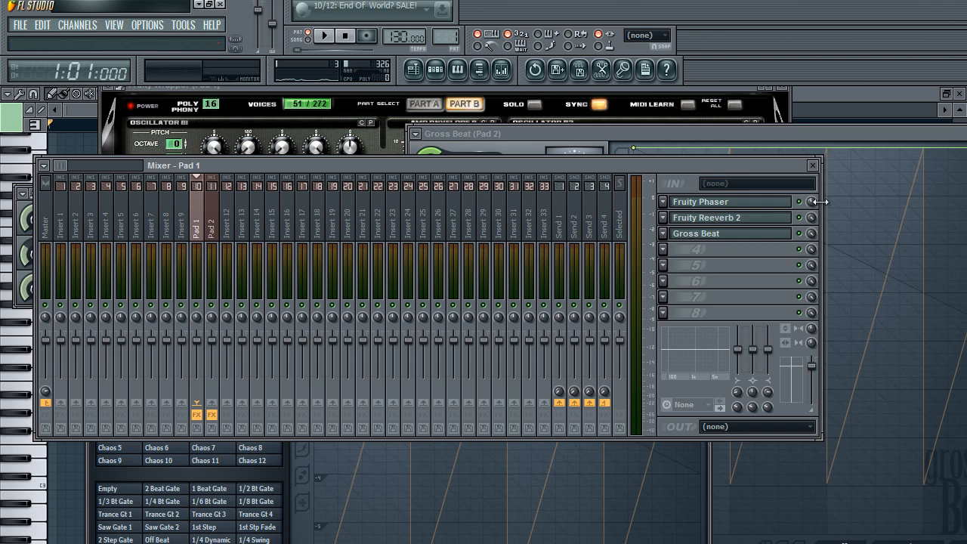
- Close the open Gross Beat, Sylenth, channel settings and phaser windows, and reposition the mixer higher in the workspace
drag(609, 133, 368, 123)
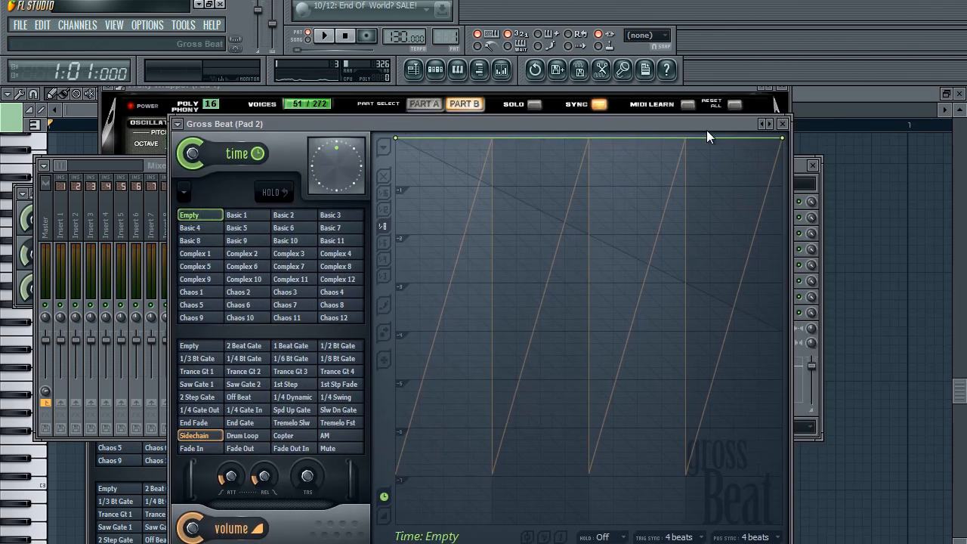
click(786, 122)
click(784, 89)
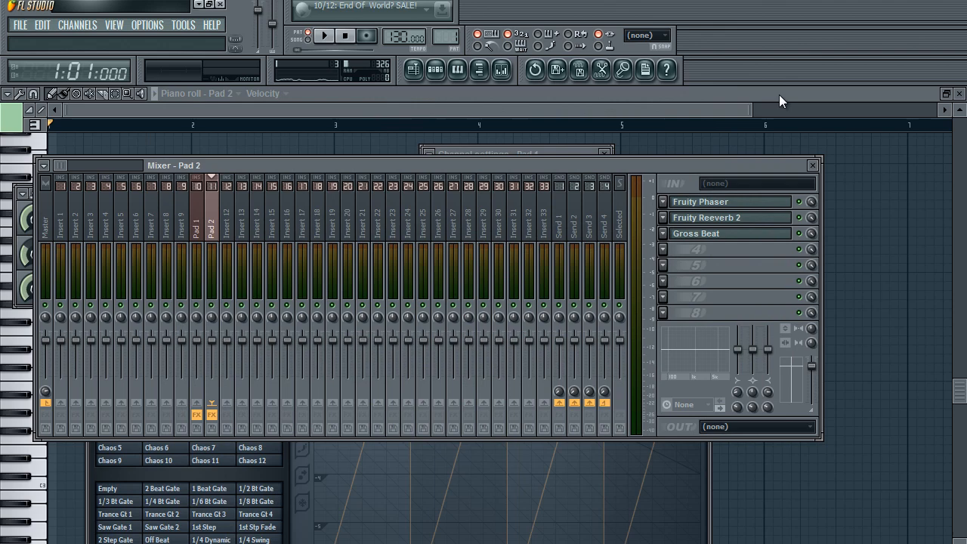
click(607, 153)
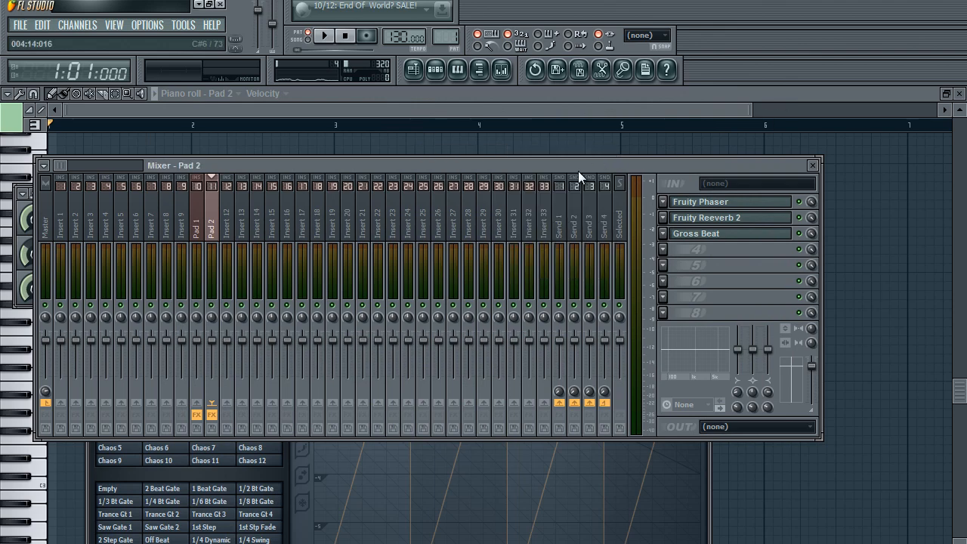
click(21, 209)
drag(136, 190, 235, 178)
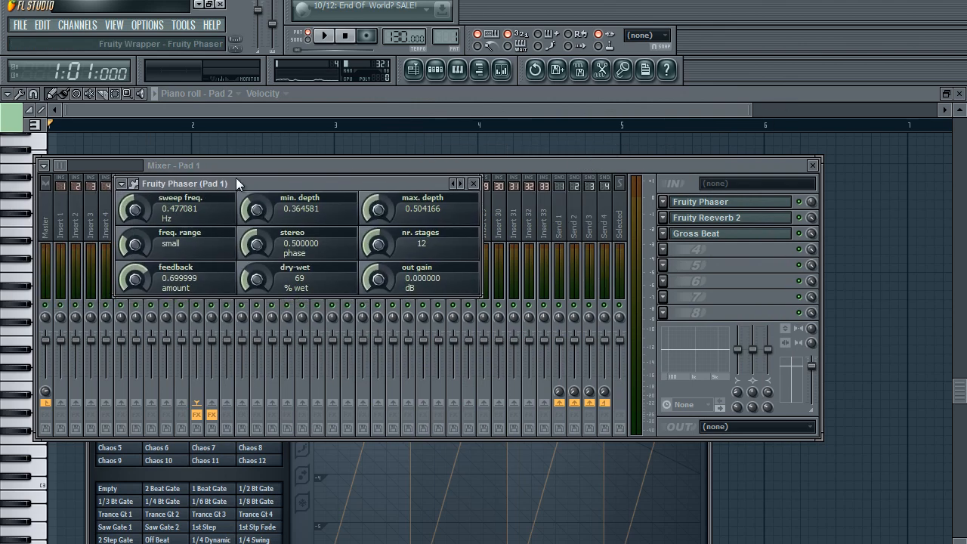
drag(368, 166, 380, 147)
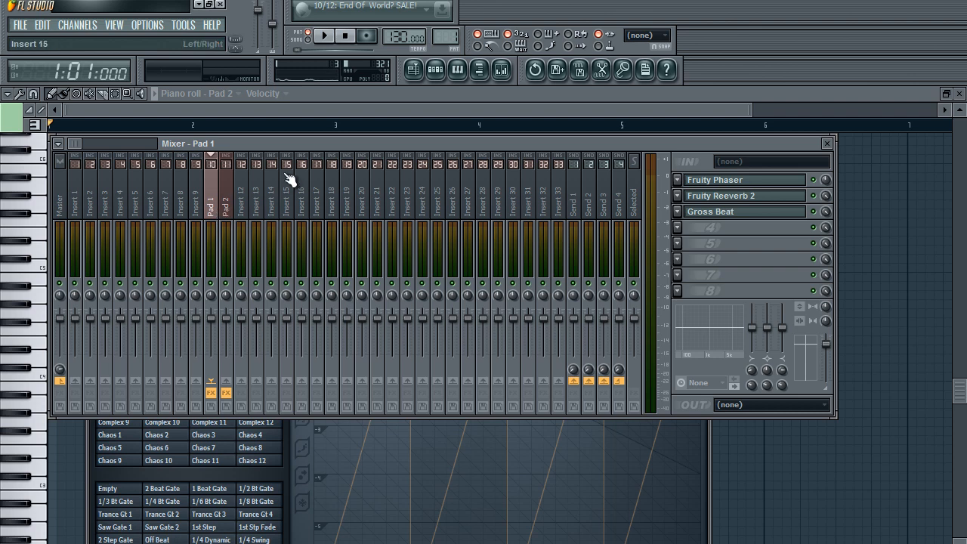
drag(284, 155, 291, 123)
- Open Pad 1's Sylenth window from the step sequencer, view its settings, and bring the mixer back in front
click(435, 69)
click(261, 217)
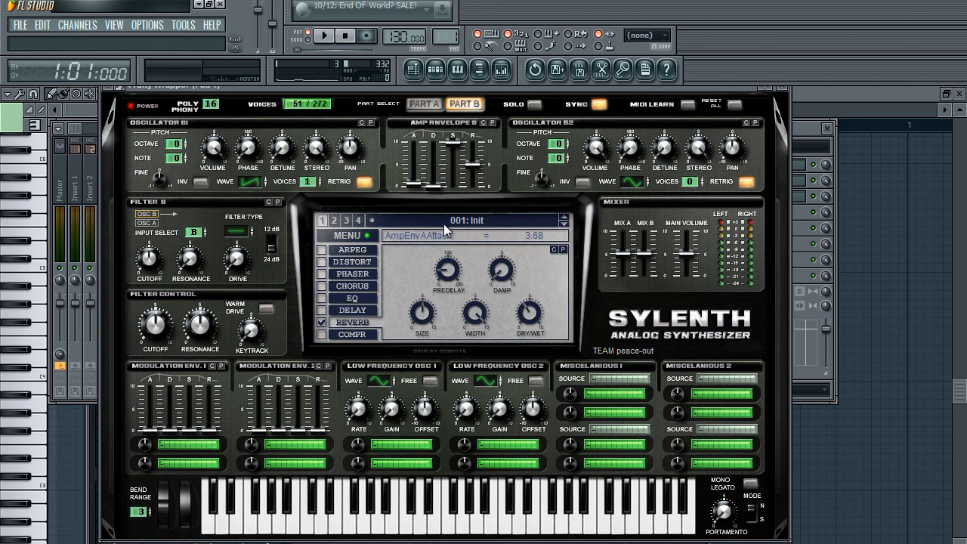
mouse_move(749, 93)
mouse_down()
mouse_move(746, 108)
mouse_move(752, 97)
mouse_up()
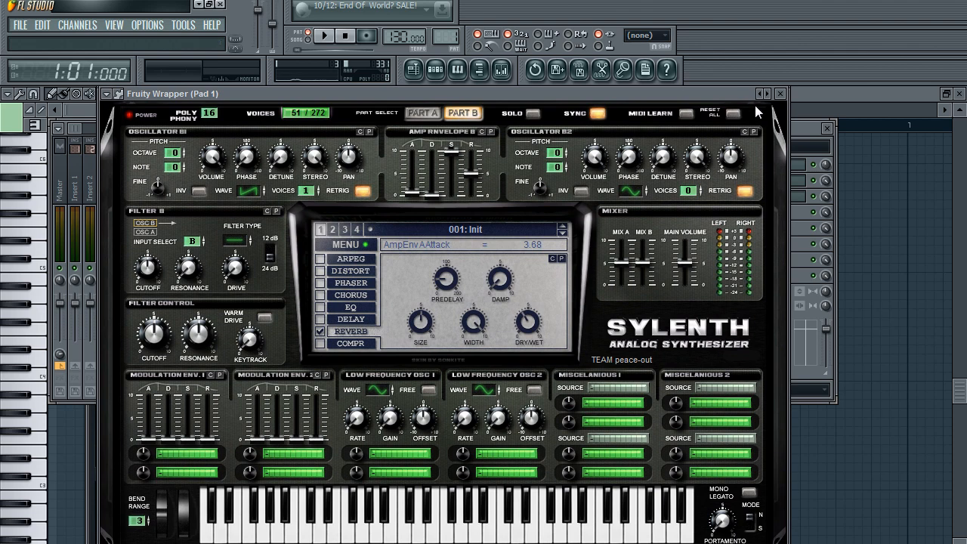
click(803, 126)
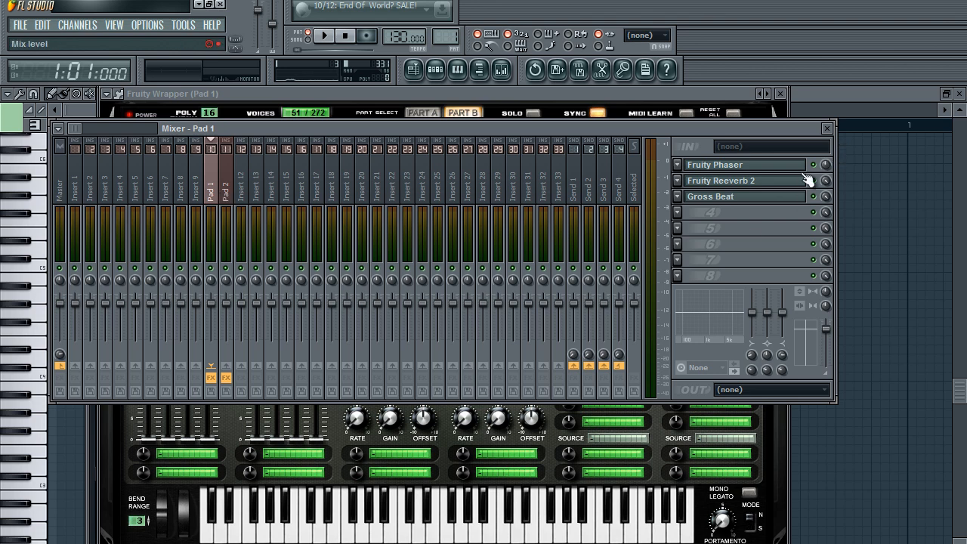
- Play the pattern to hear Pad 1 through its effect chain, then stop playback
key(space)
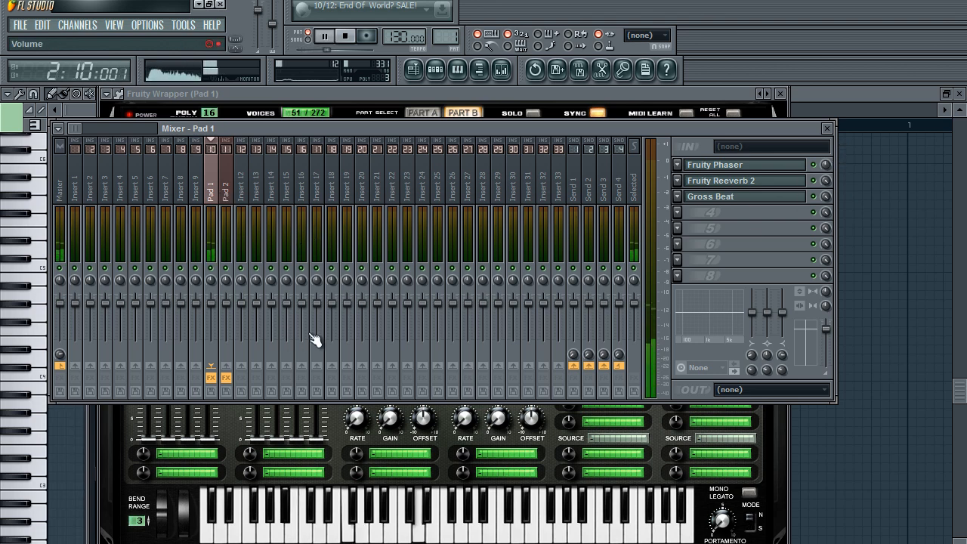
click(686, 211)
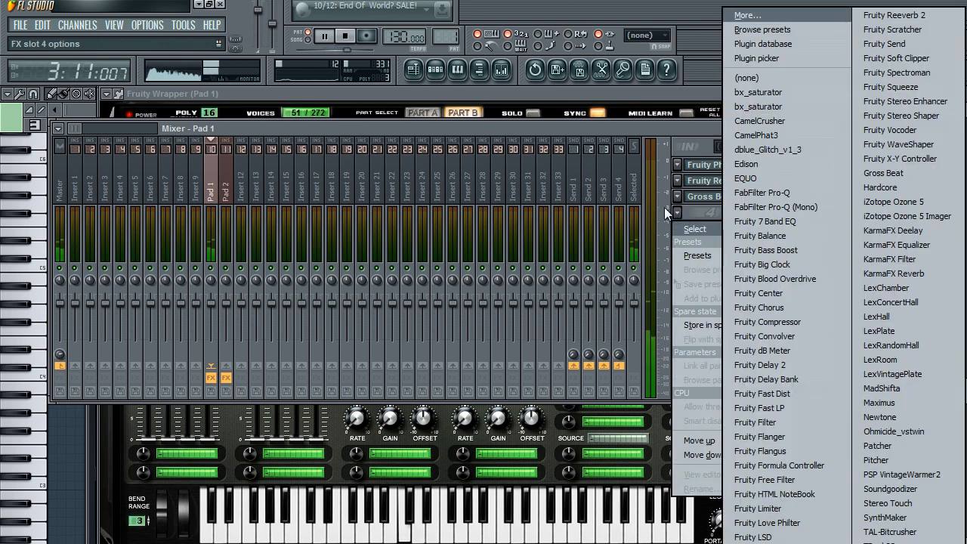
click(664, 207)
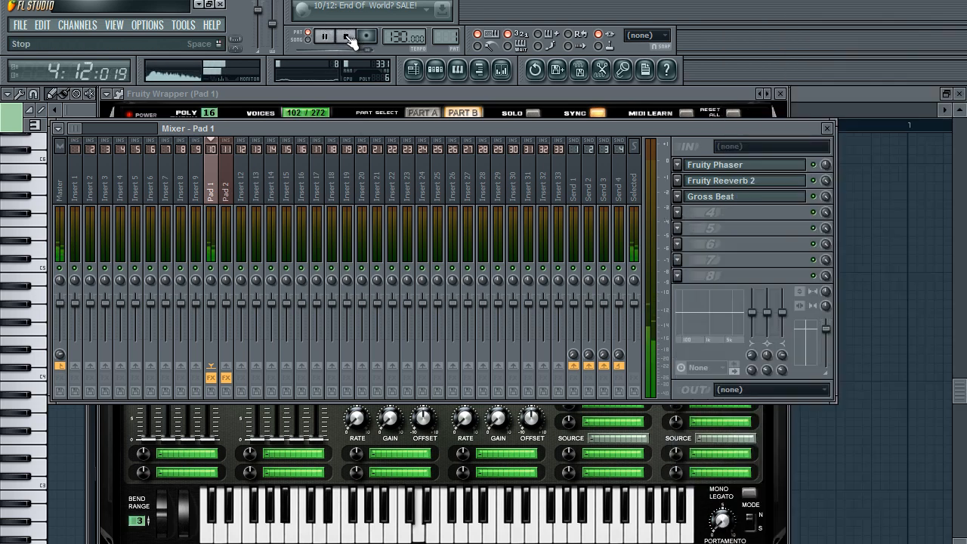
click(344, 36)
- Add Fruity Parametric EQ 2 to effect slot 4 of the Pad 1 mixer track
click(680, 214)
mouse_move(695, 227)
click(770, 543)
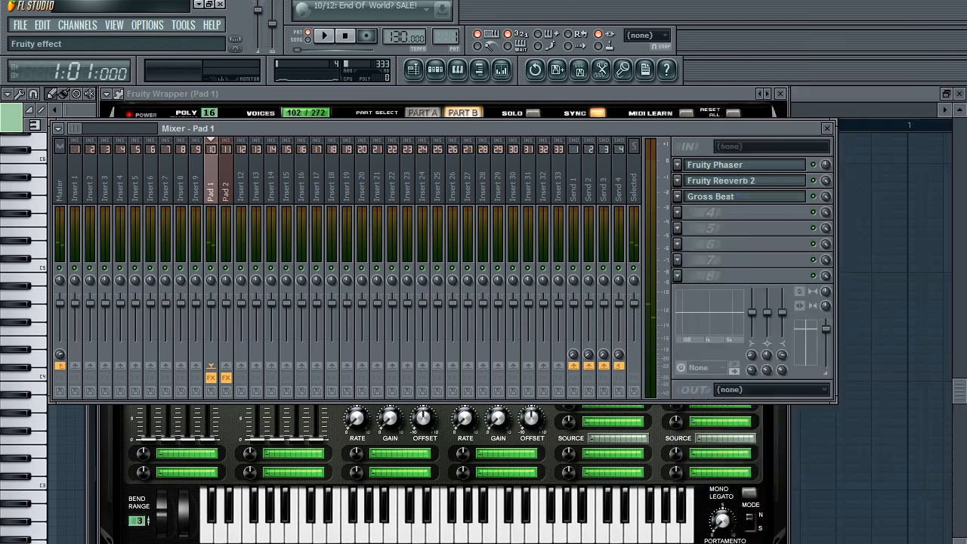
drag(302, 297, 306, 127)
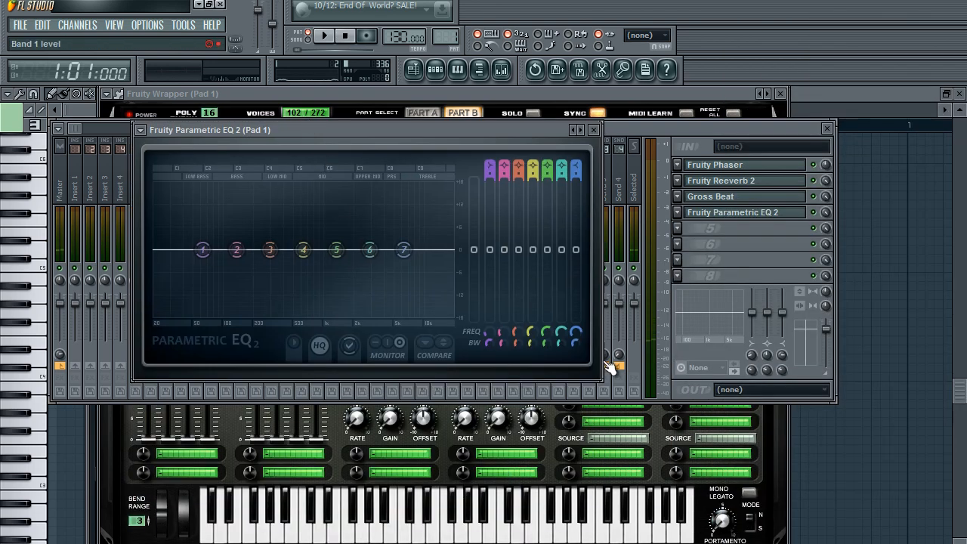
drag(92, 167, 221, 190)
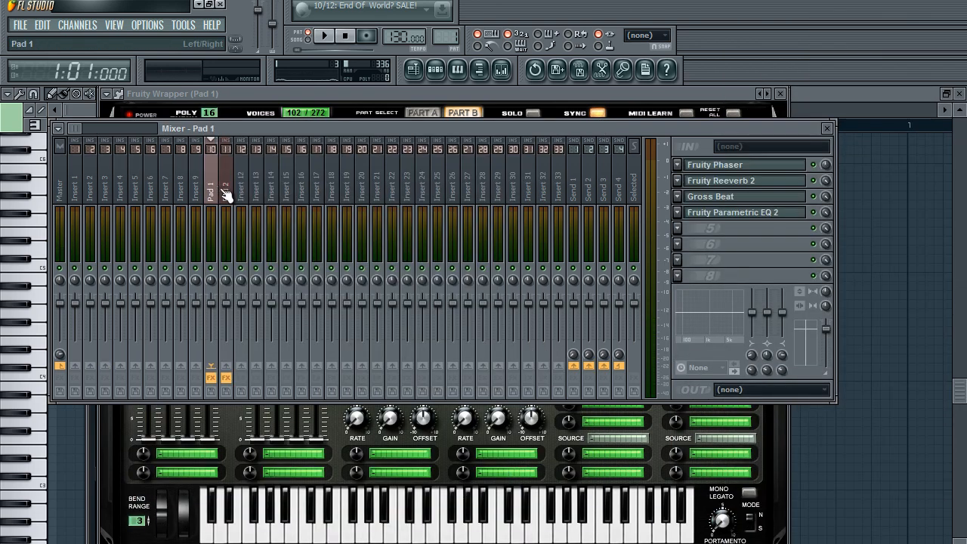
- During playback, dip Pad 1's EQ band 5, slightly raise bands 6 and 7, and boost band 4 about 0.9 dB at 560 Hz
click(743, 214)
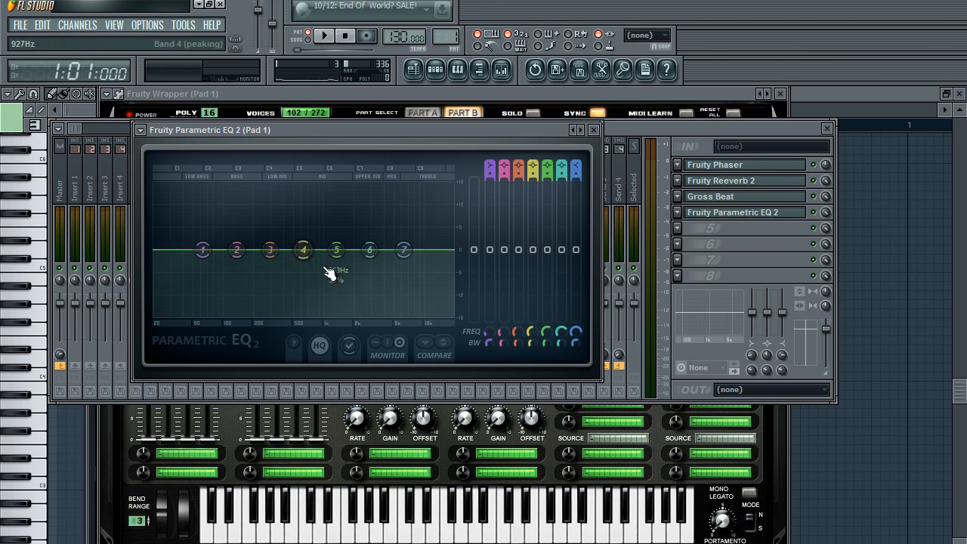
key(space)
drag(336, 249, 355, 302)
mouse_move(370, 250)
mouse_down()
mouse_move(411, 255)
mouse_move(405, 238)
mouse_move(369, 257)
mouse_up()
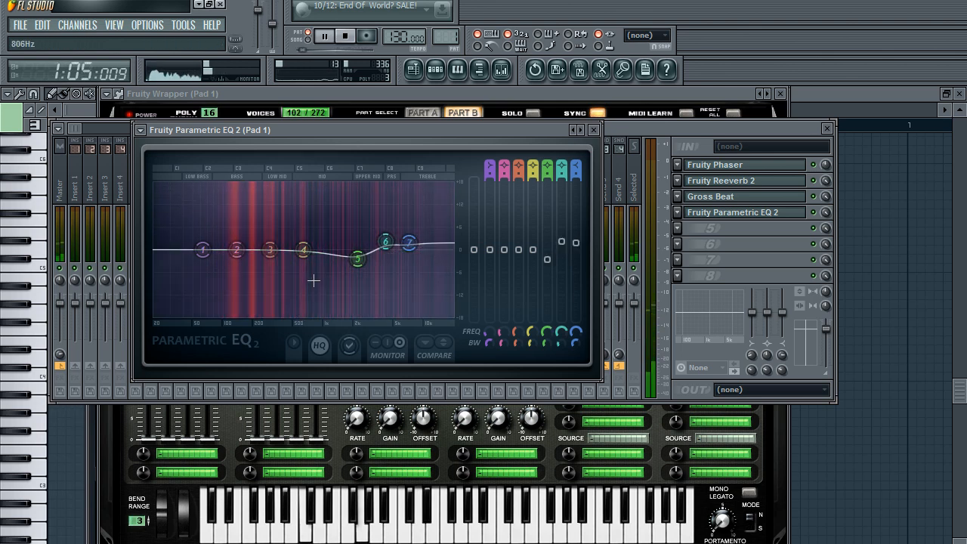
drag(303, 250, 298, 246)
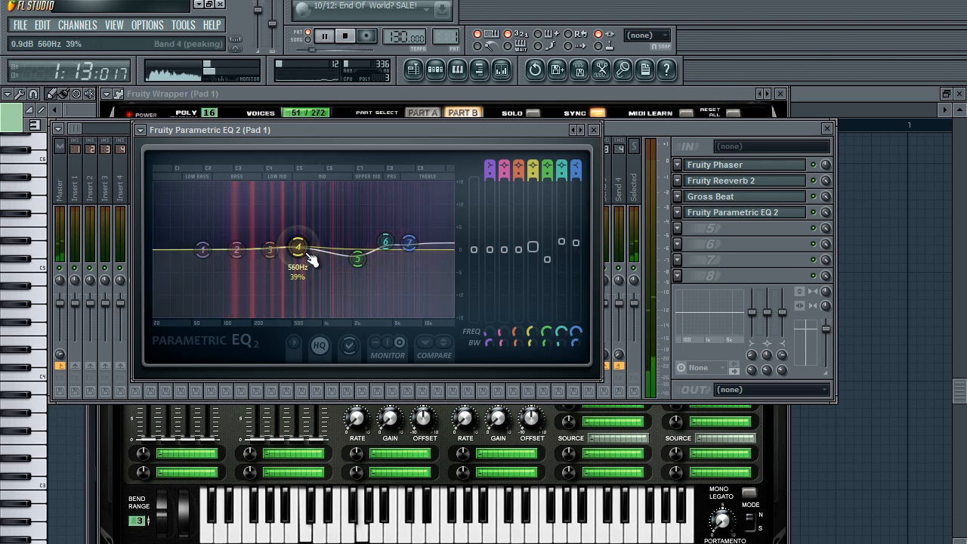
- Change the filter type of Pad 1's EQ band 1, shift the band up in frequency, and close the equalizer
click(487, 167)
drag(203, 249, 266, 249)
click(594, 130)
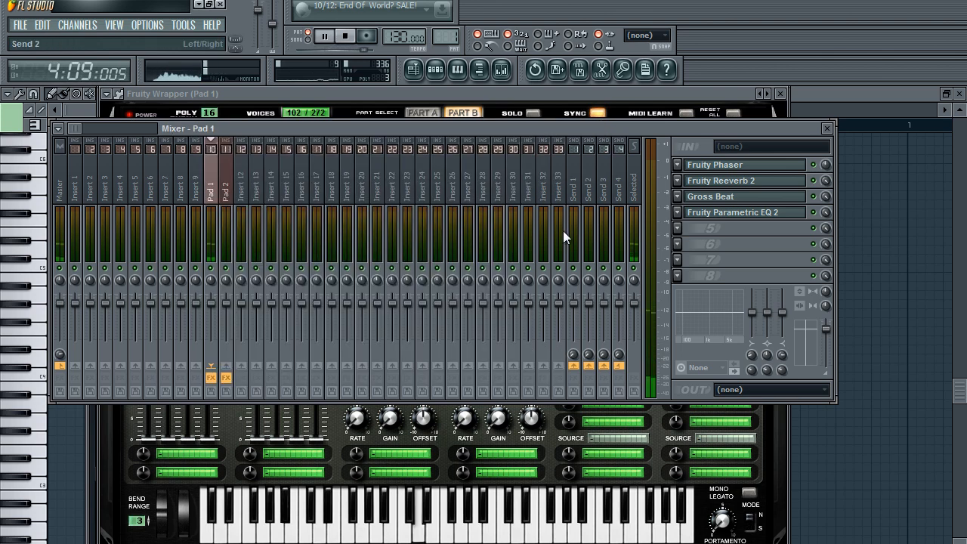
- Stop playback, copy the lowest notes of Pad 1's chords, and paste them into the BA - Flexible 3 channel's piano roll
click(436, 69)
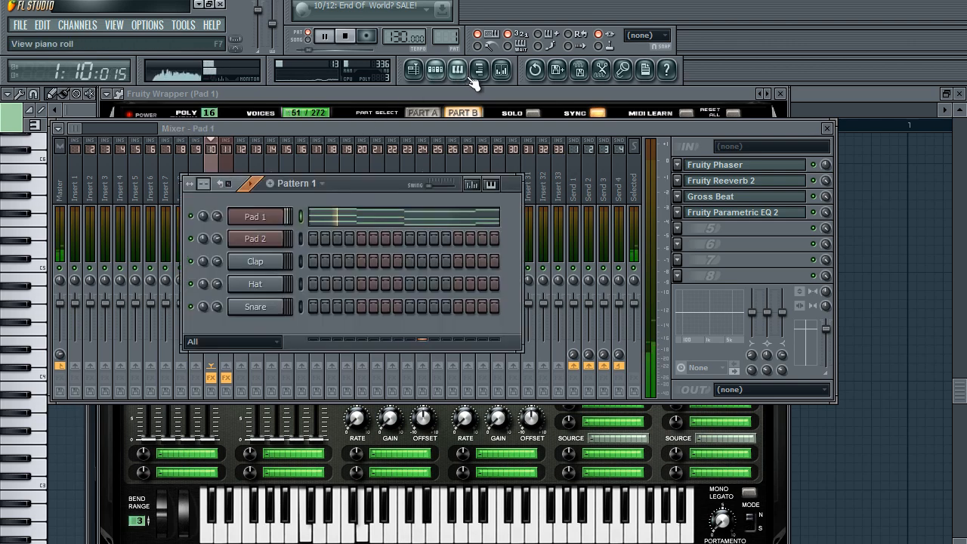
key(space)
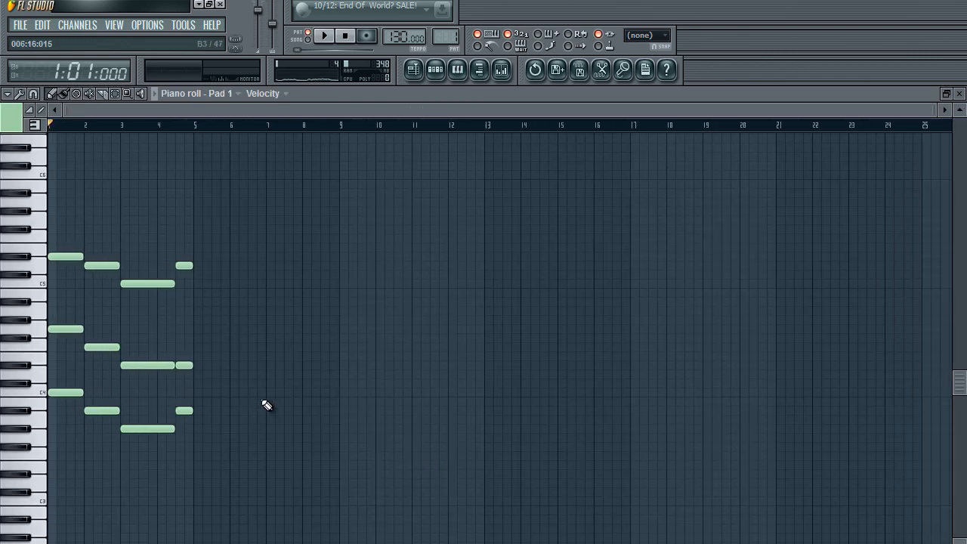
drag(224, 373, 106, 425)
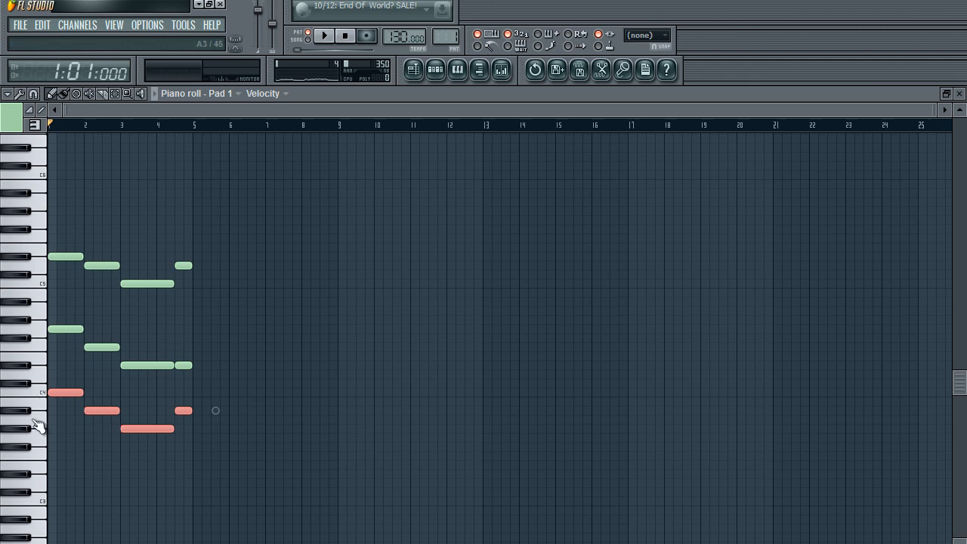
click(435, 70)
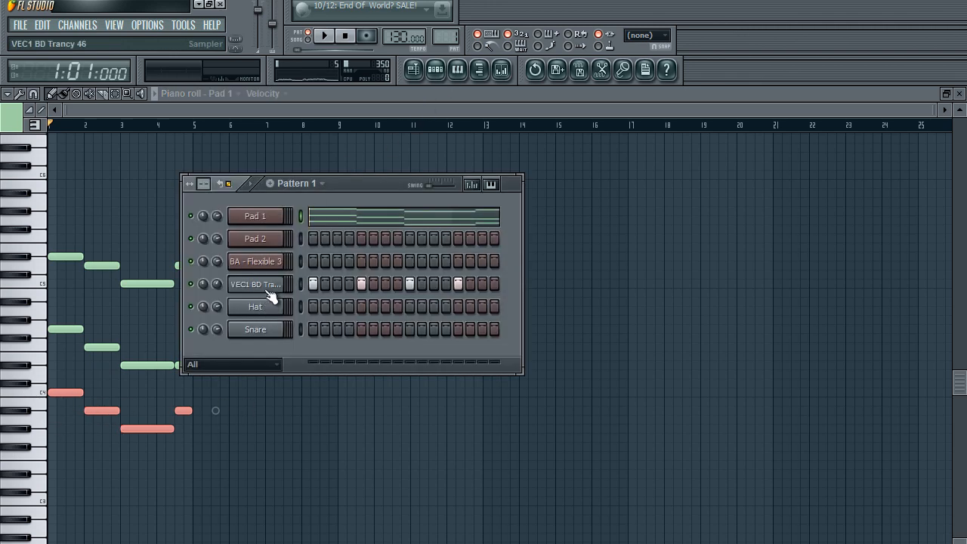
right_click(265, 262)
click(295, 264)
key(ctrl+v)
click(39, 454)
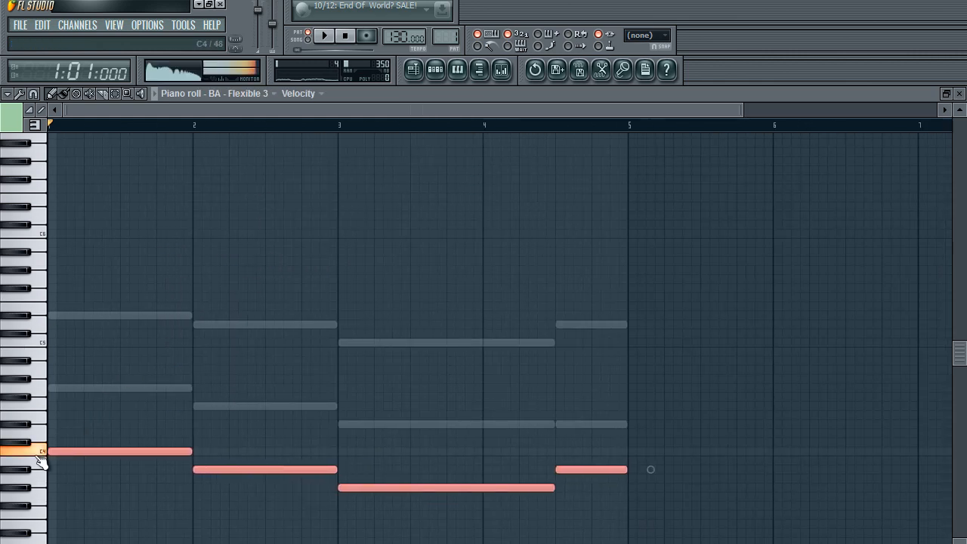
- Lower the BA - Flexible 3 channel's volume to about 34% and open its Sylenth window
click(436, 71)
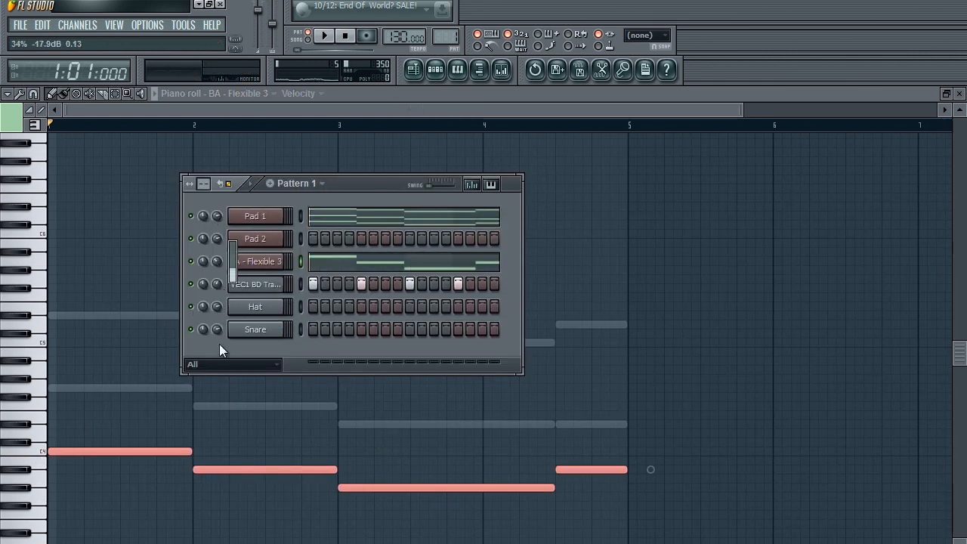
drag(217, 355, 217, 354)
click(255, 262)
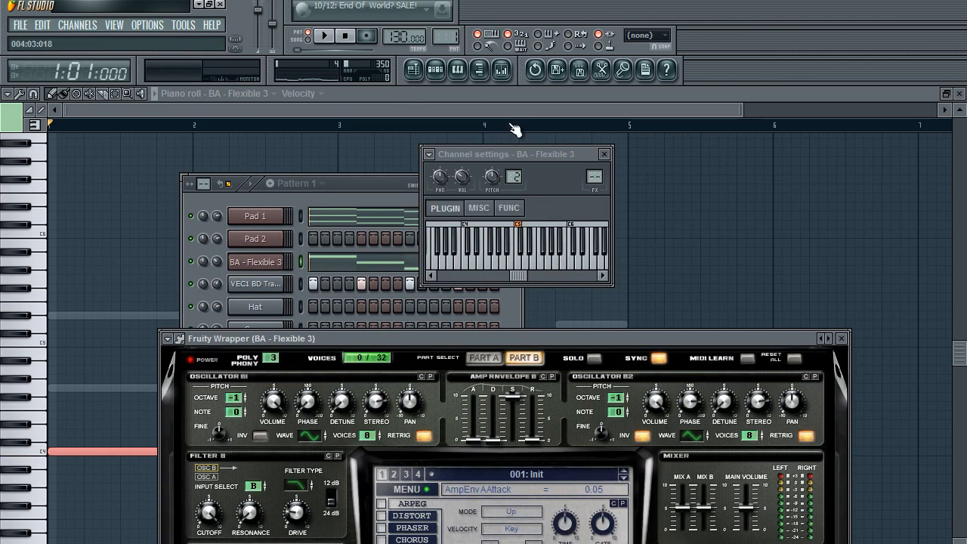
- Open the mixer and route the BA - Flexible 3 channel to mixer track 12
click(501, 69)
right_click(241, 189)
click(378, 189)
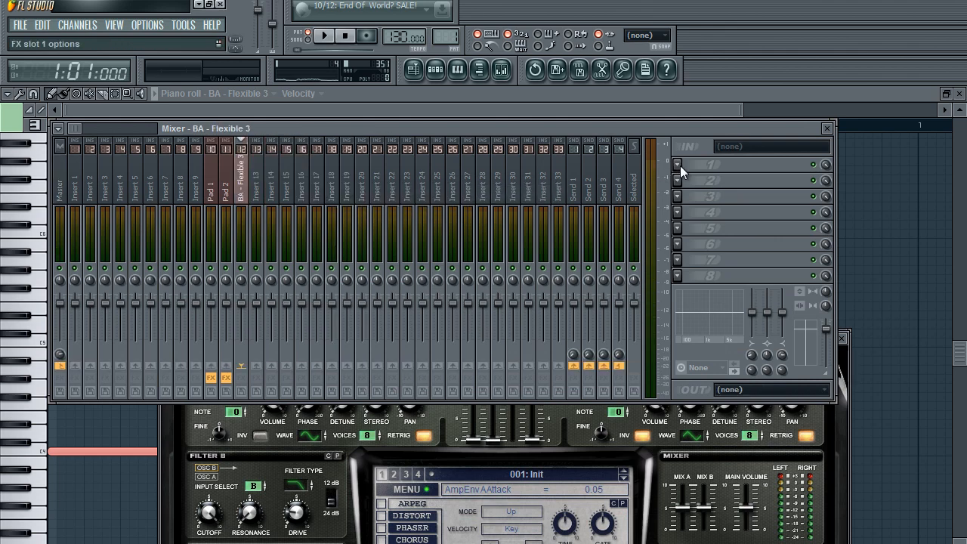
- Route the VEC1 BD Trancy 46 kick channel to mixer track 1 and send that track to the BA - Flexible 3 track
click(435, 69)
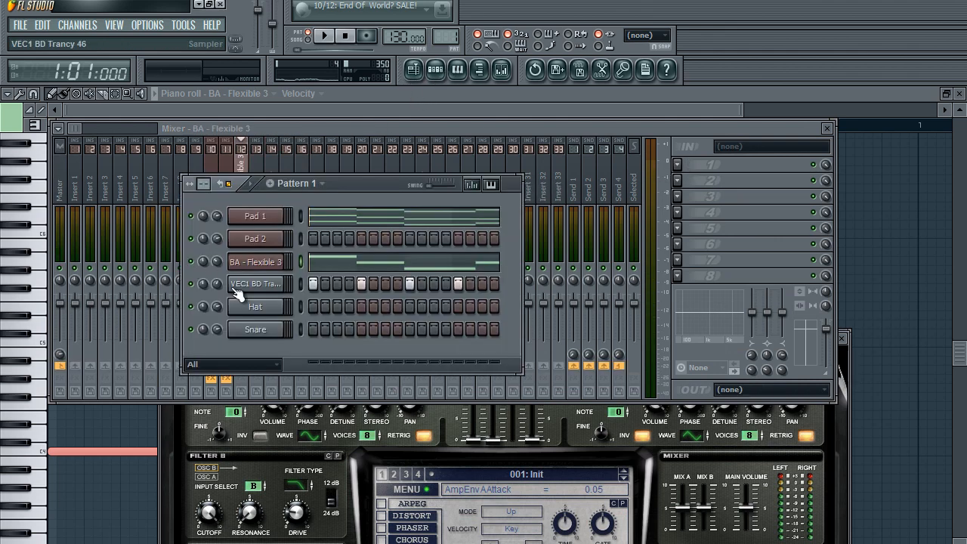
click(259, 281)
right_click(76, 183)
click(249, 190)
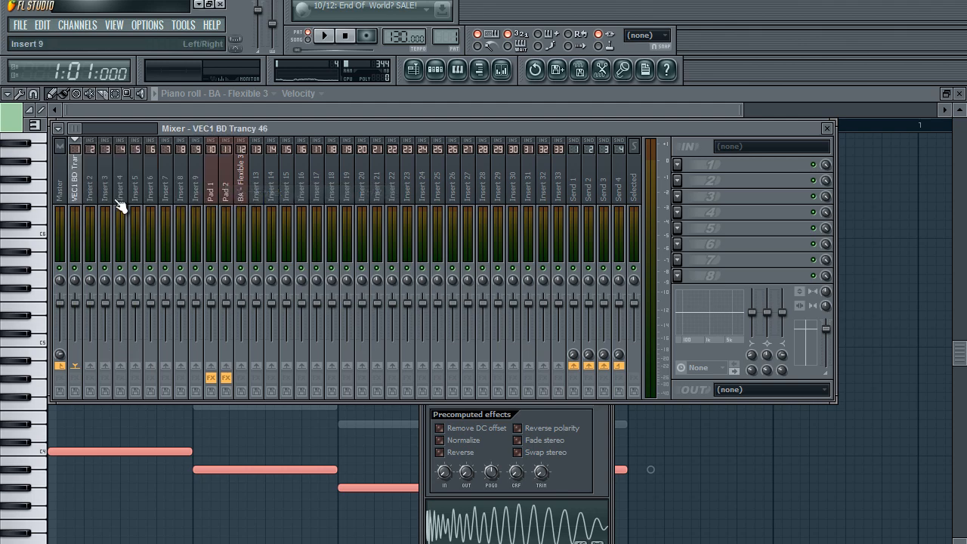
click(241, 365)
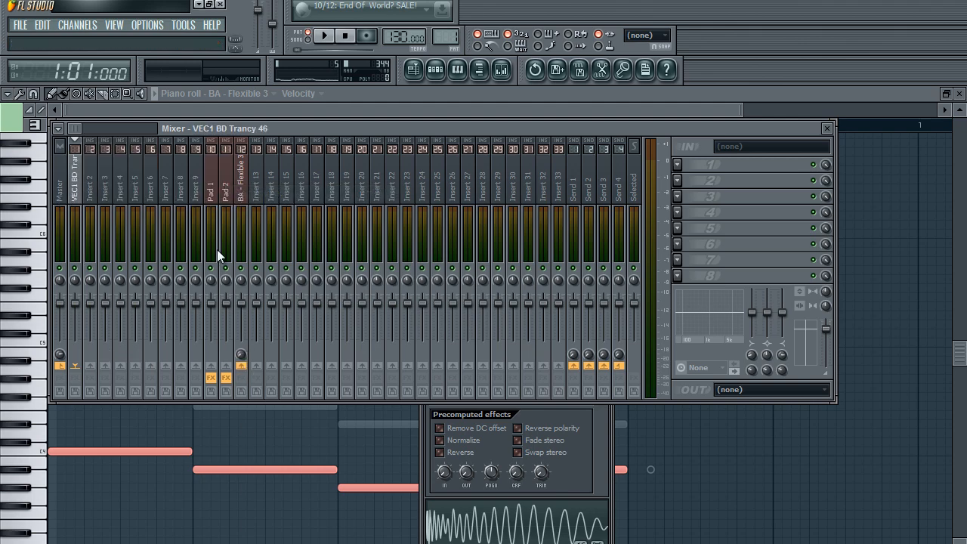
- Load Fruity Limiter into the first effect slot of the BA - Flexible 3 mixer track
click(243, 185)
click(677, 165)
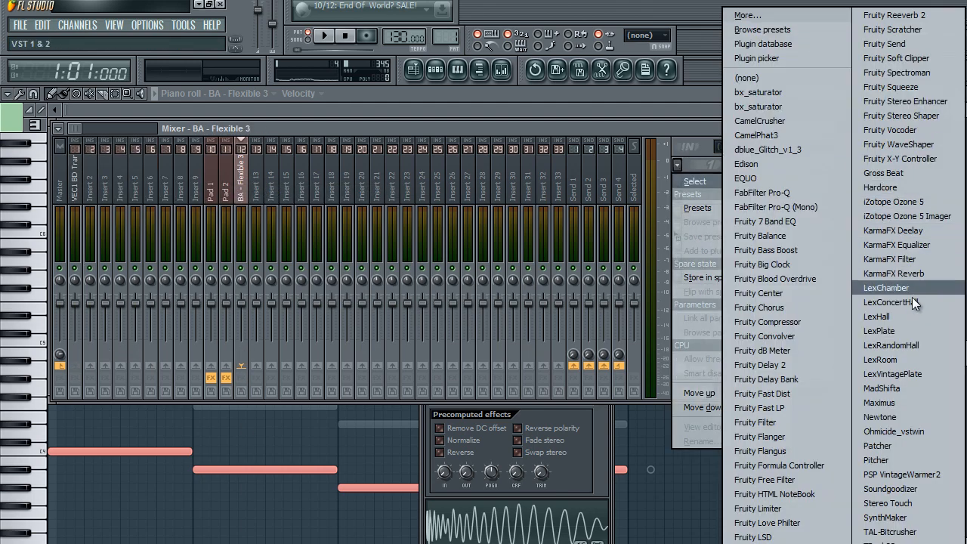
click(808, 508)
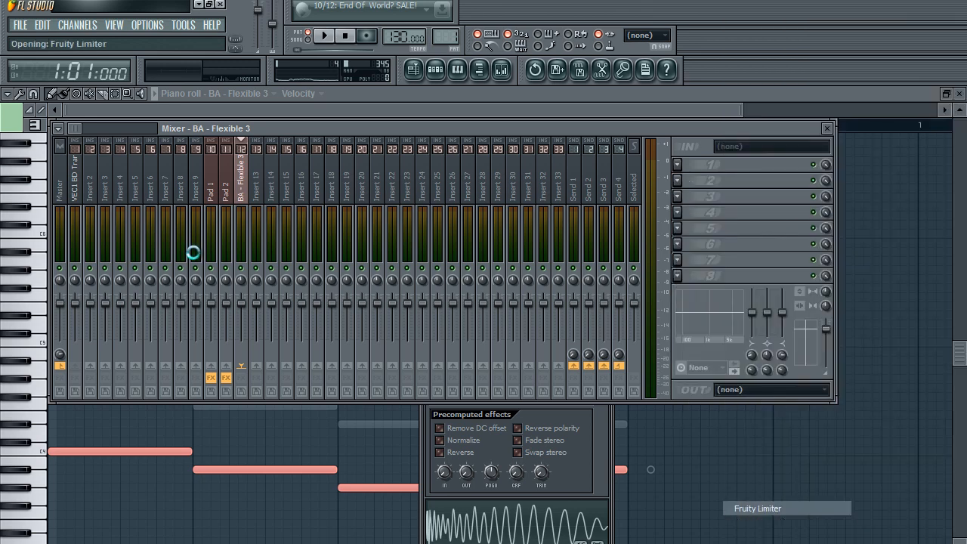
drag(269, 197, 382, 148)
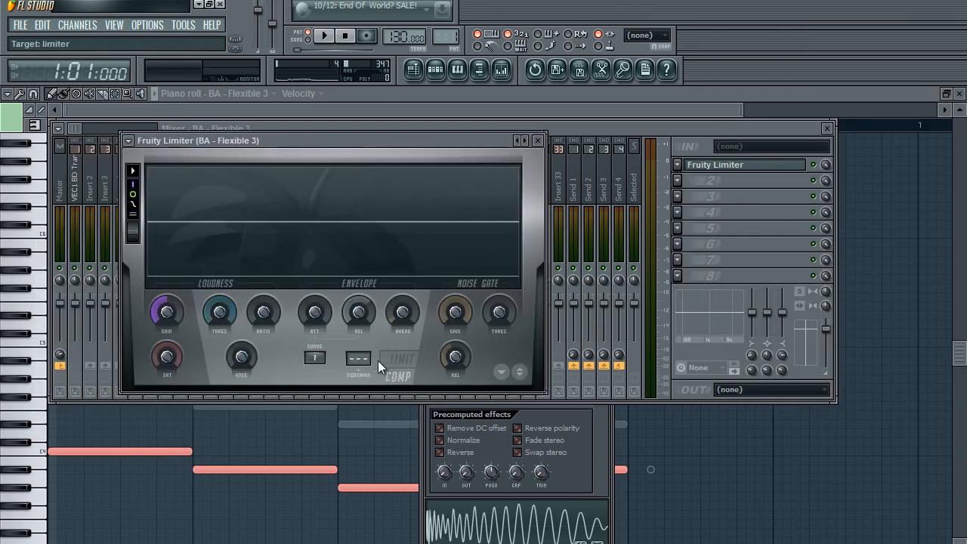
- In compressor mode, set the limiter's sidechain to 1, lower its threshold, raise ratio and knee, start playback, and close the limiter
drag(225, 328, 221, 503)
drag(270, 314, 273, 292)
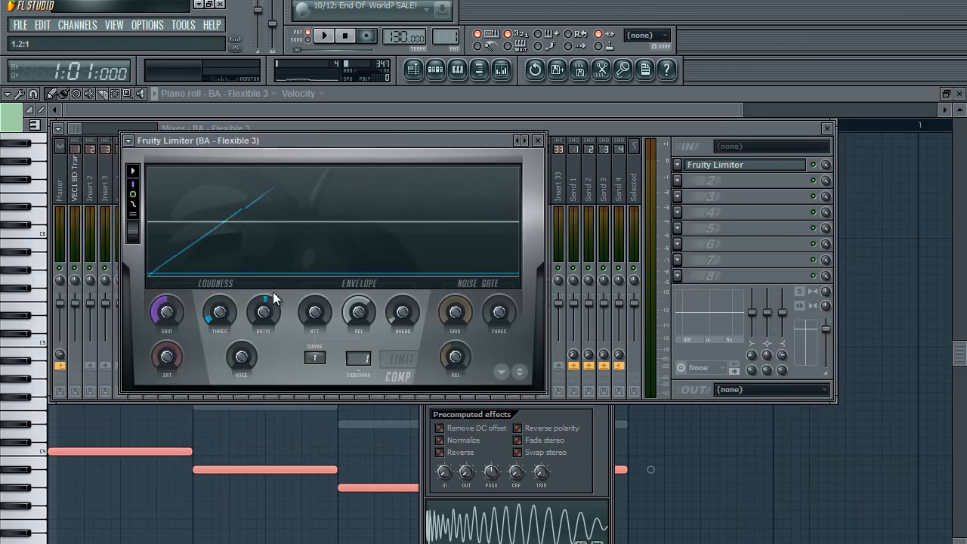
drag(249, 367, 250, 355)
key(space)
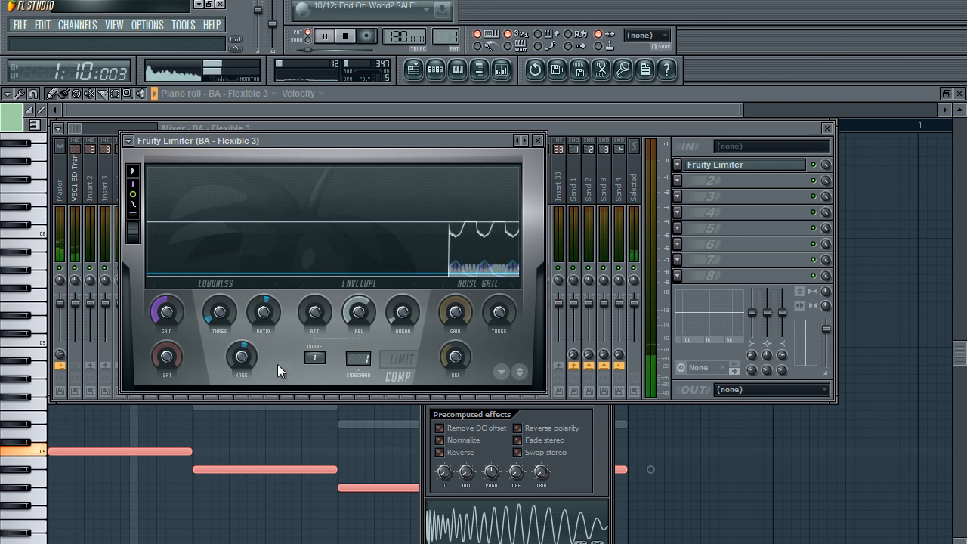
click(537, 140)
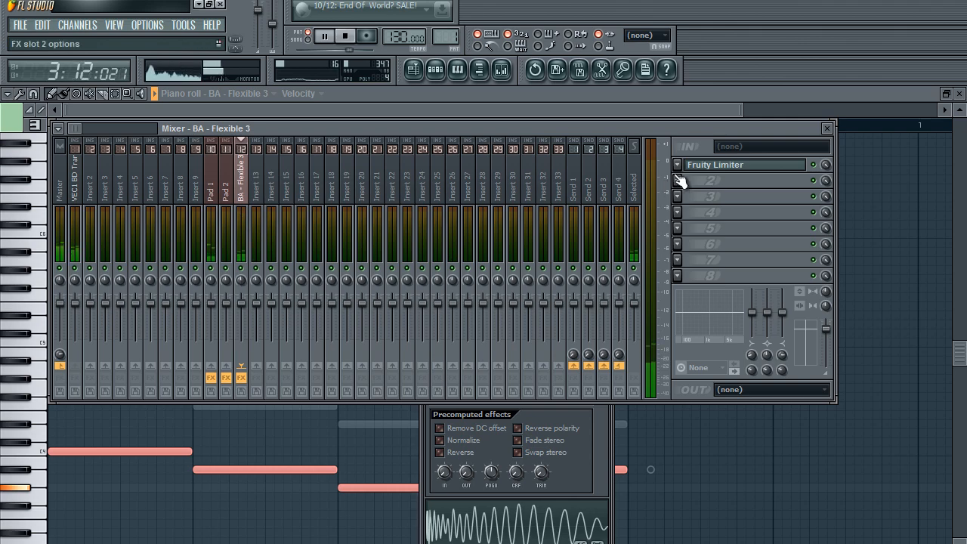
click(714, 167)
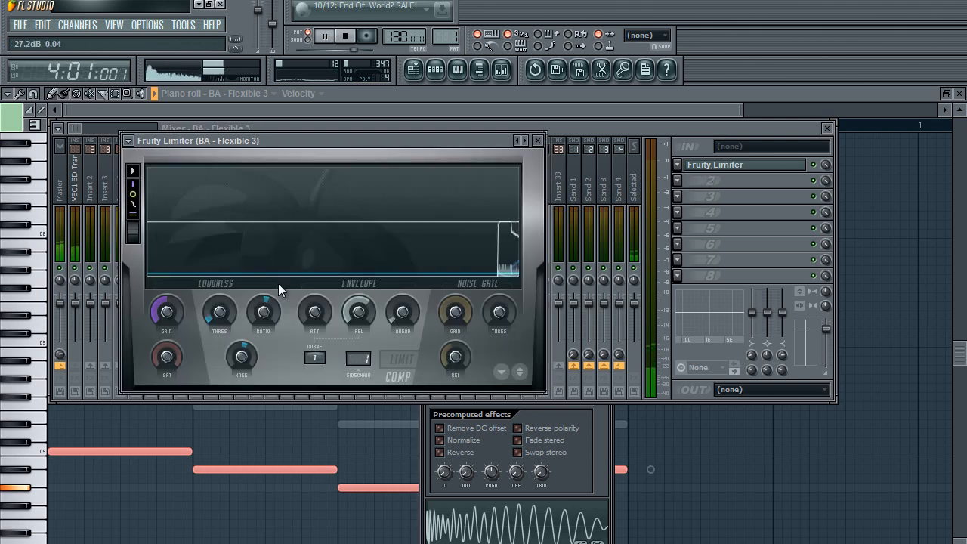
click(537, 140)
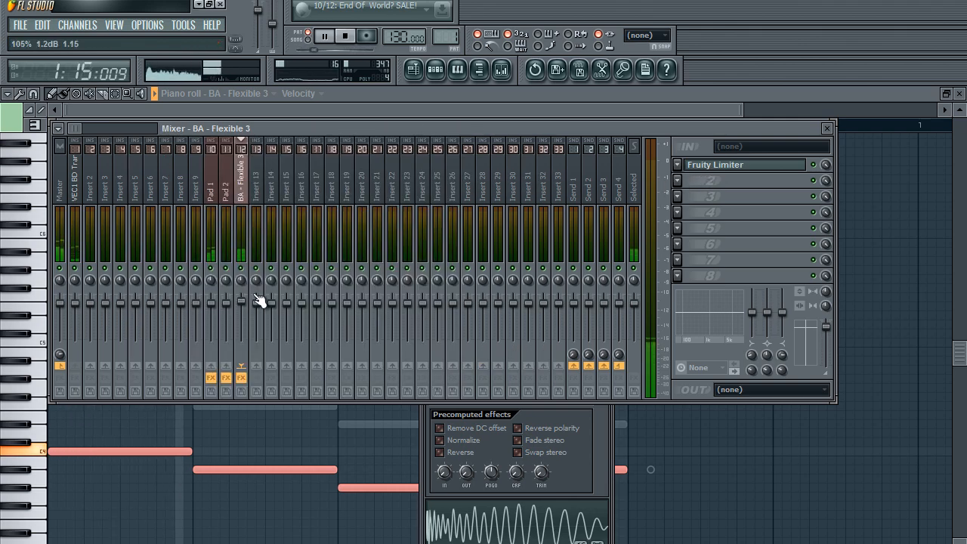
- Add Fruity Parametric EQ 2 to the bass track's second slot, cutting bands 4 and 5 and slightly raising band 6
click(677, 181)
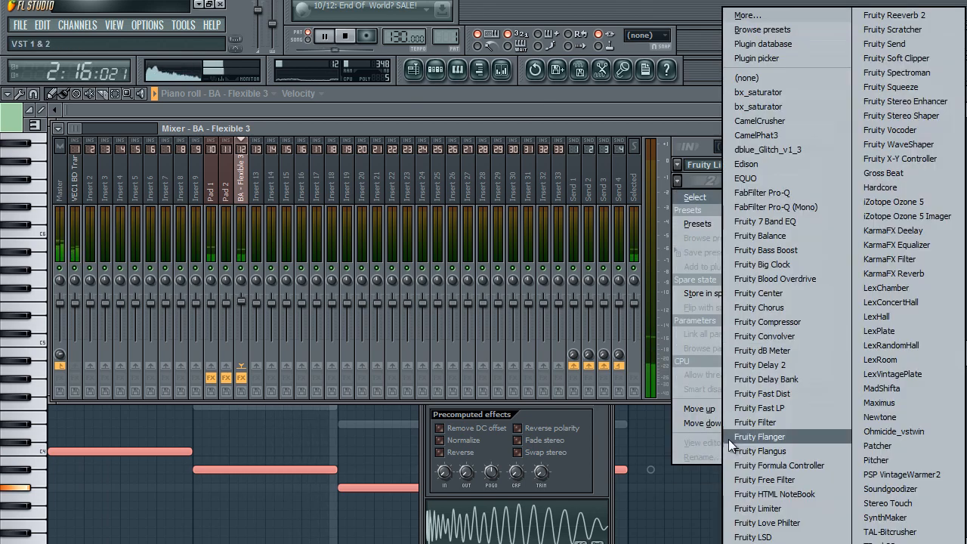
click(775, 543)
drag(255, 350, 267, 329)
drag(222, 350, 207, 395)
drag(263, 327, 267, 379)
drag(289, 350, 313, 344)
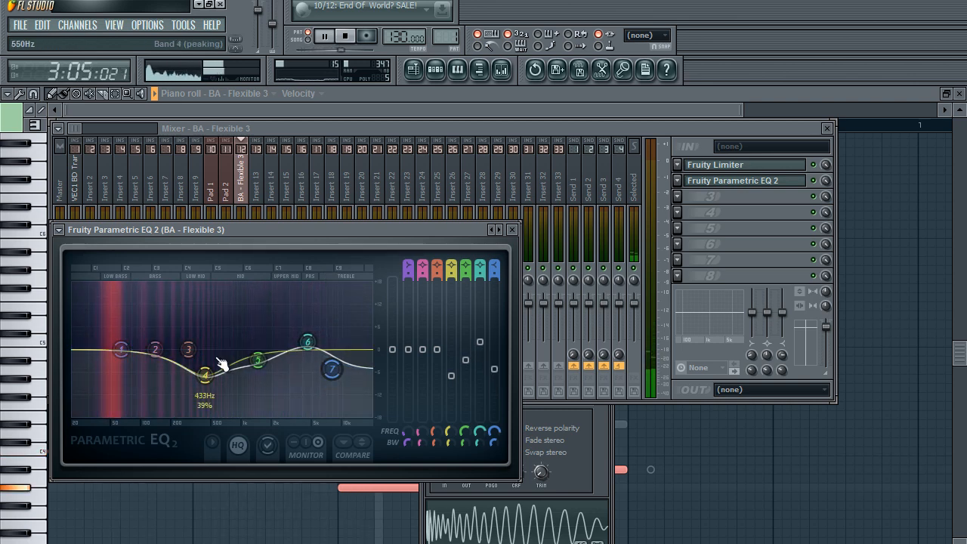
- Deepen the bass EQ's band 4 cut, slightly raise band 3, set band 5 to -3.8 dB, and boost band 2 1.6 dB at 111 Hz
drag(211, 370, 241, 386)
mouse_move(189, 347)
mouse_down()
mouse_move(179, 326)
mouse_move(179, 334)
mouse_up()
drag(235, 388, 261, 382)
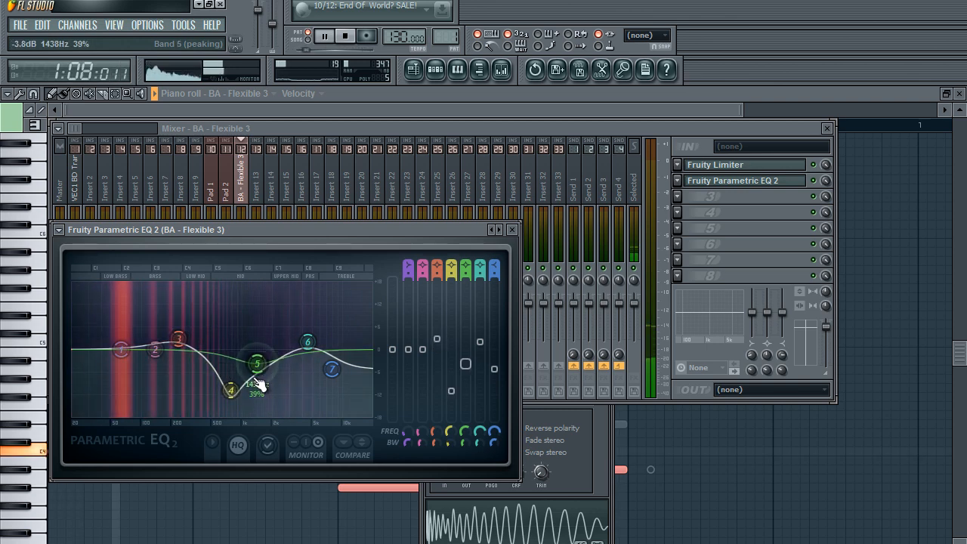
mouse_move(159, 349)
mouse_down()
mouse_move(118, 339)
mouse_move(145, 339)
mouse_up()
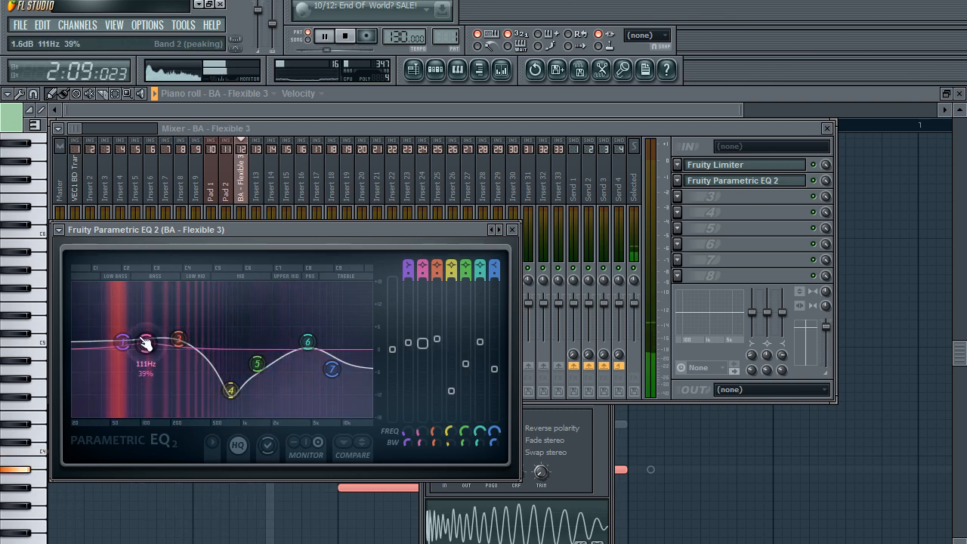
- Reset the BA - Flexible 3 mixer track's volume to 100%
click(243, 185)
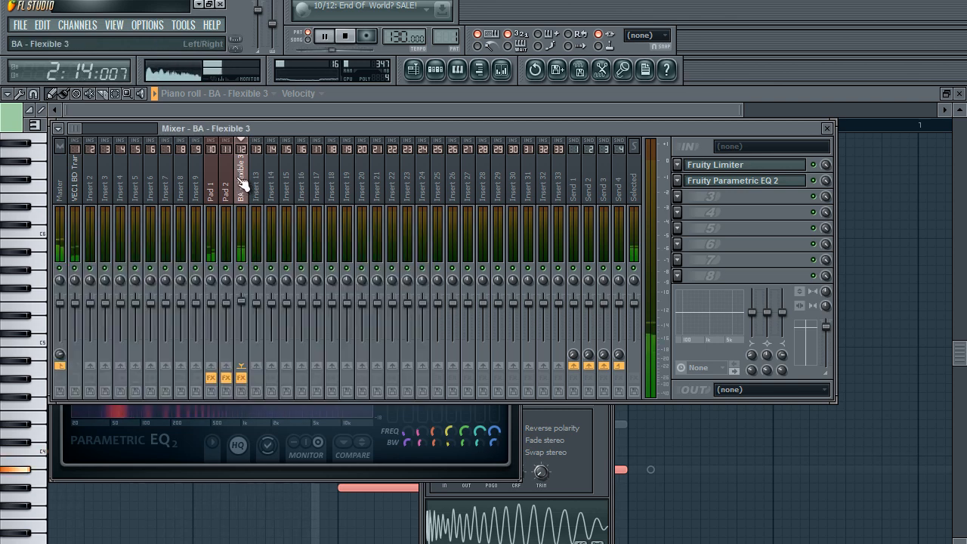
right_click(242, 303)
click(258, 317)
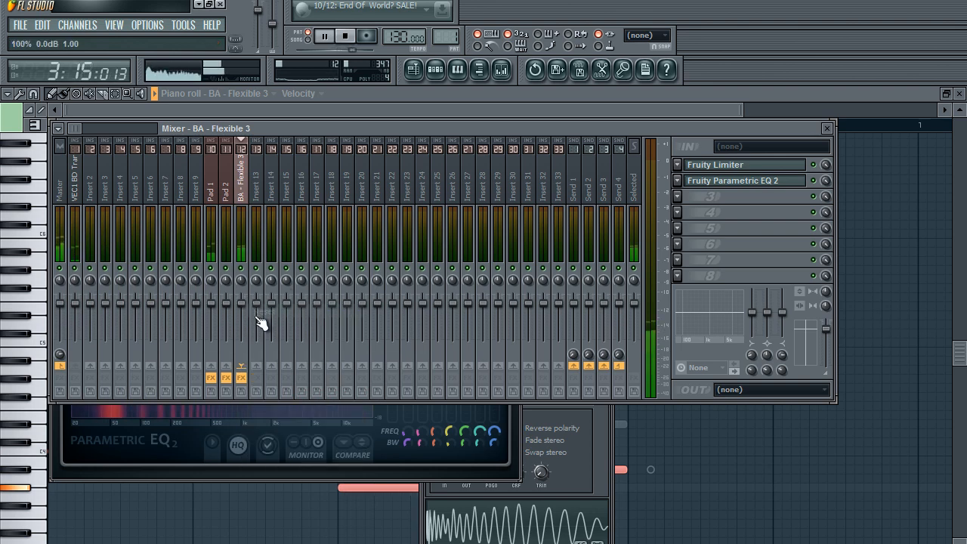
- Stop playback, copy Pad 1's chords, and paste them into the Pad 2 channel in the empty Pattern 2
click(436, 76)
key(space)
right_click(285, 216)
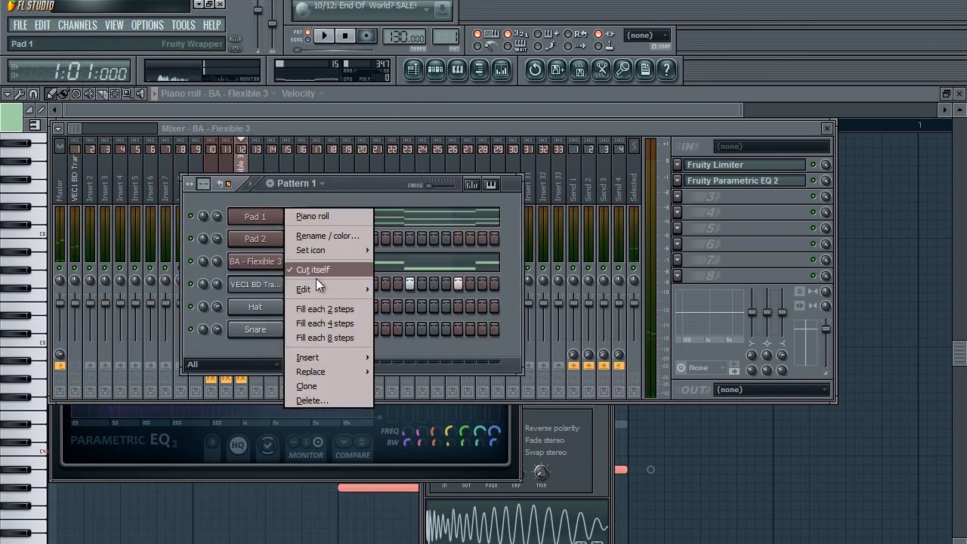
mouse_move(352, 291)
click(396, 303)
key(F4)
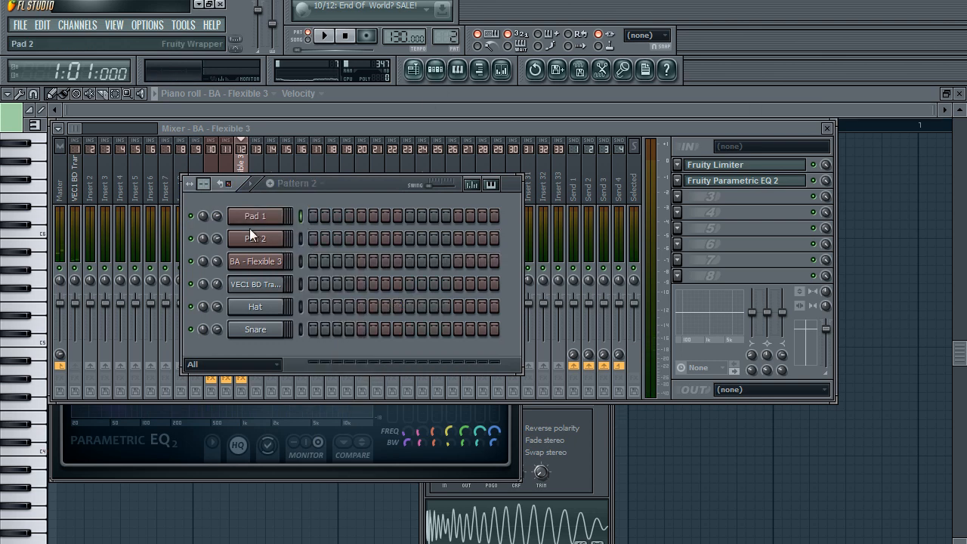
right_click(261, 240)
mouse_move(369, 310)
click(395, 341)
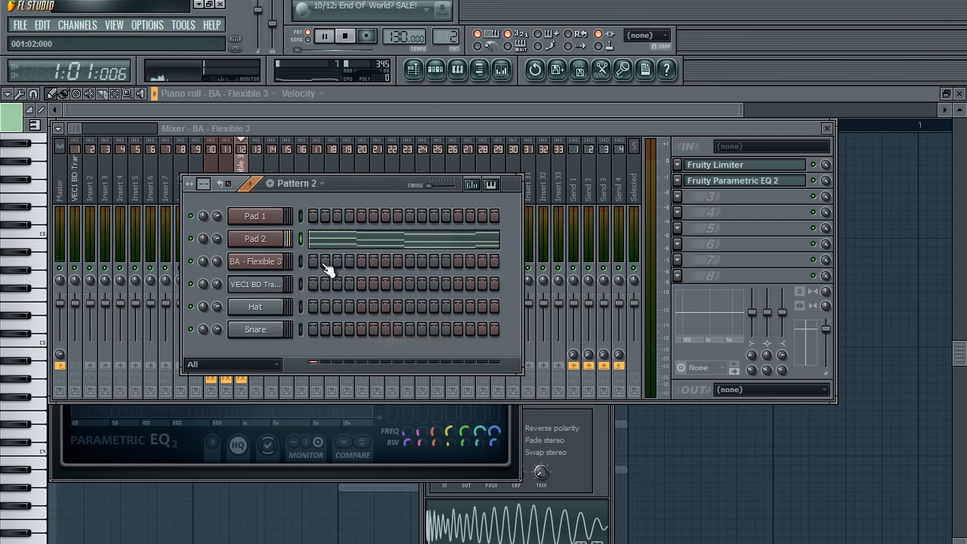
- Play Pattern 2 to listen to Pad 2 alone, close the kick's channel settings, and stop playback
key(space)
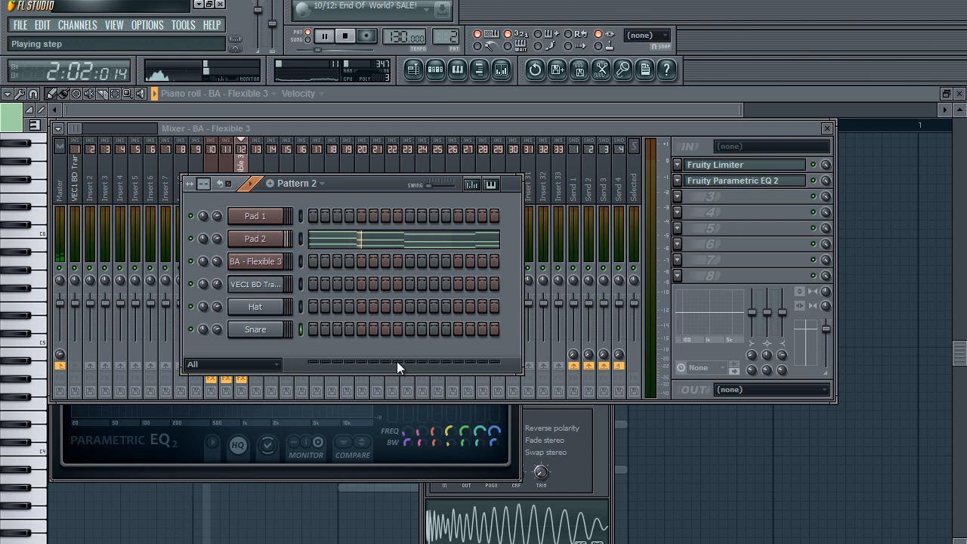
click(602, 471)
click(606, 156)
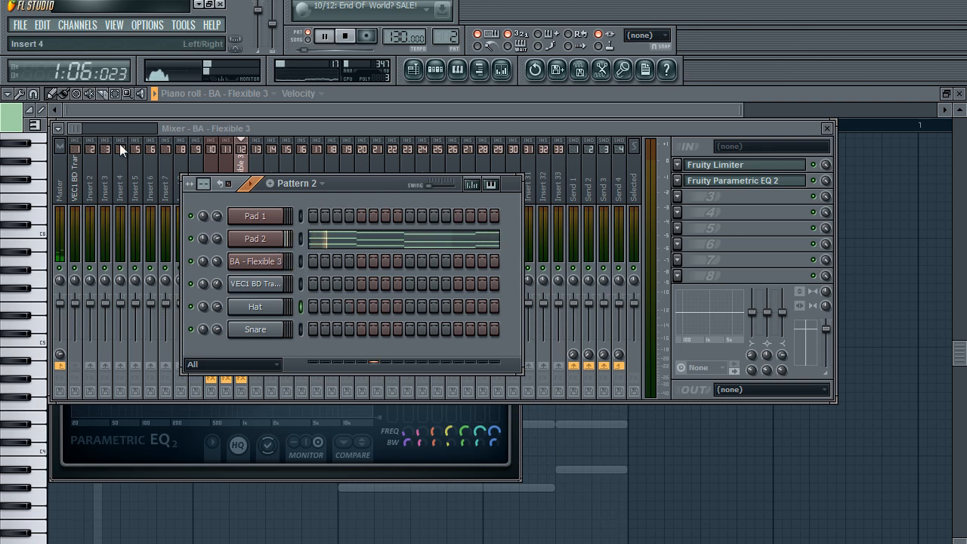
key(space)
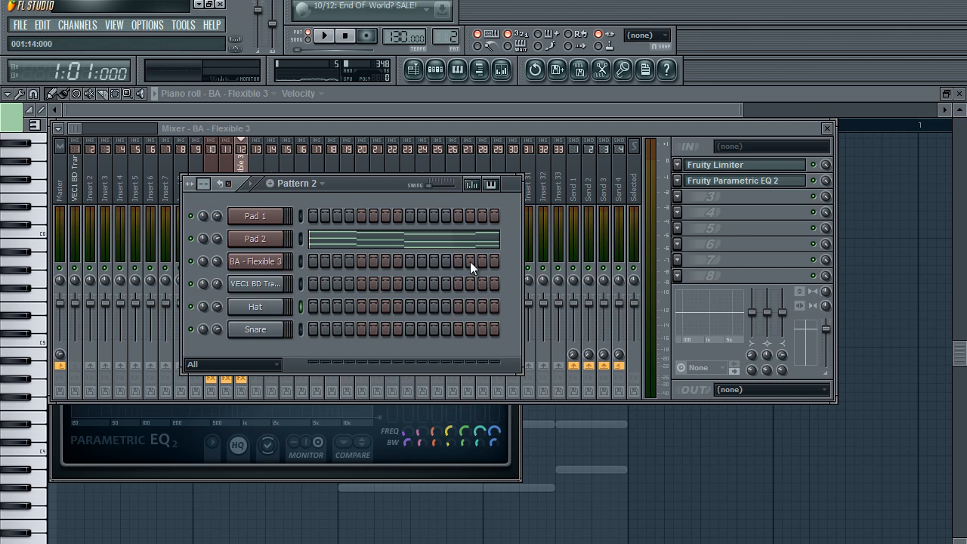
- Open Pad 2's Sylenth window and show its Part B settings
click(258, 244)
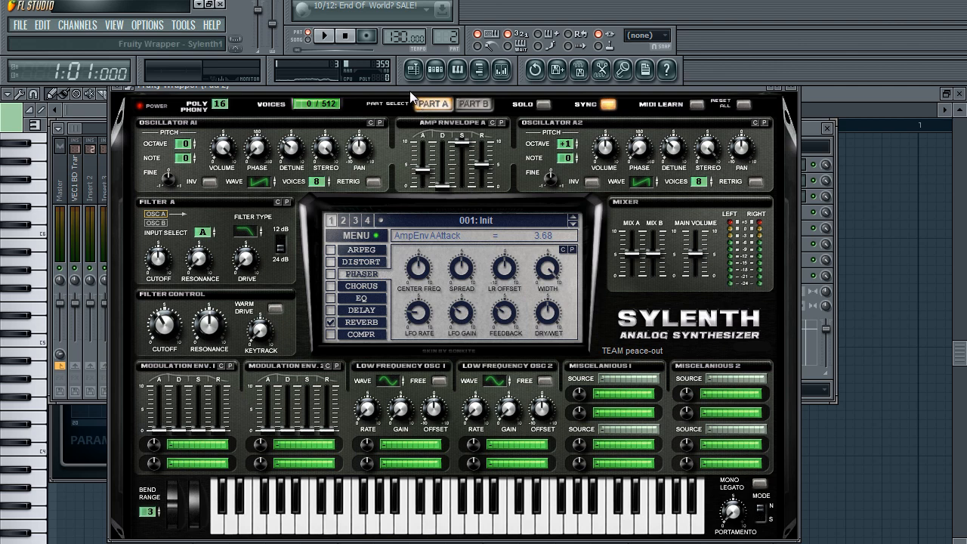
click(458, 104)
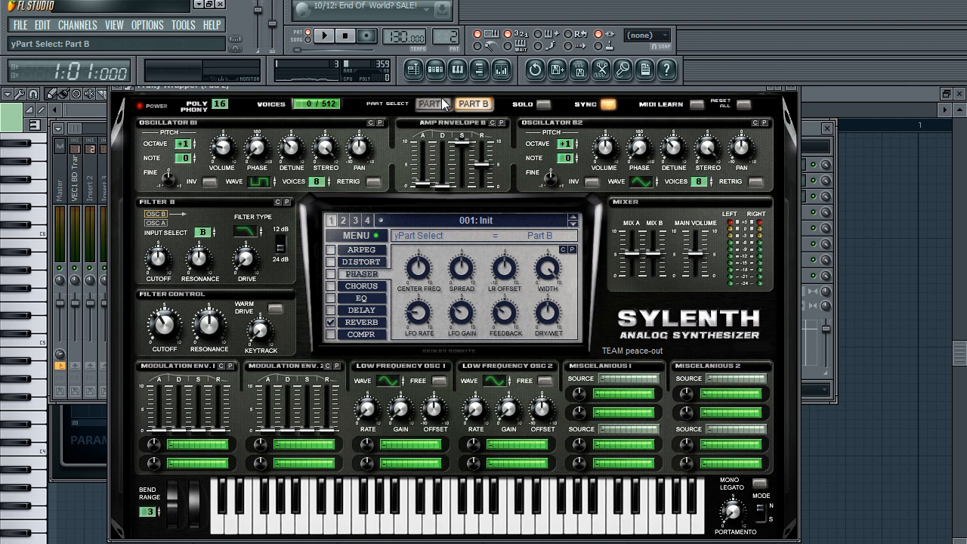
drag(443, 104, 430, 91)
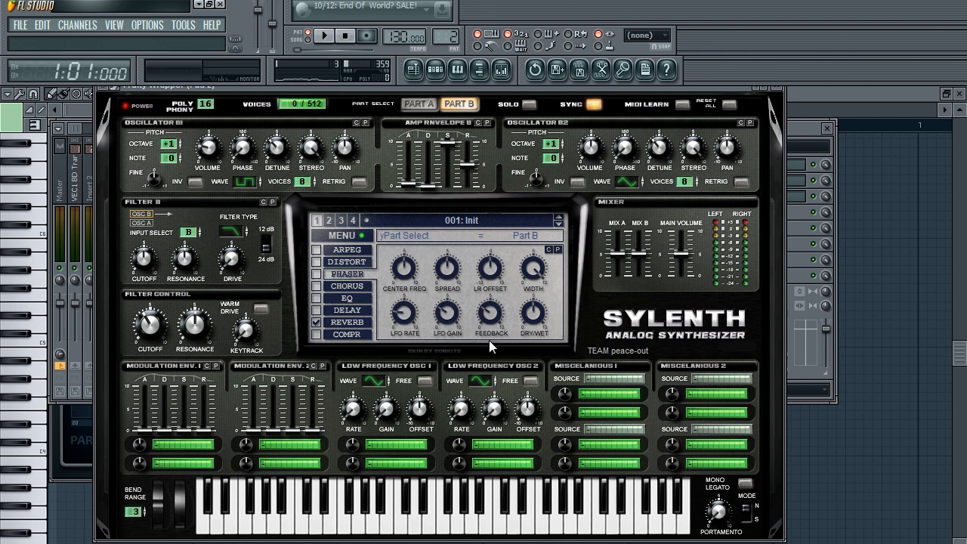
- Try Pad 2's delay effect, and compare the Part A and Part B settings
click(316, 310)
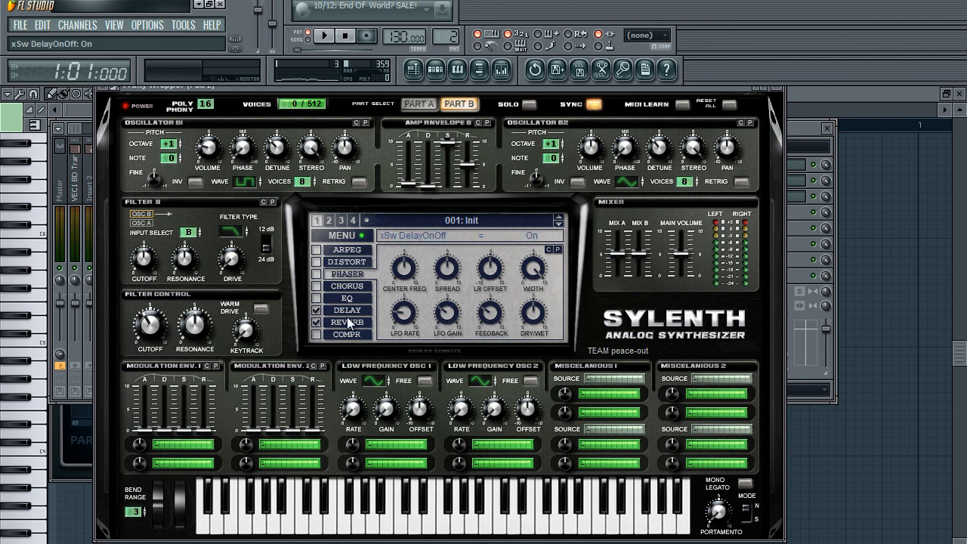
click(362, 310)
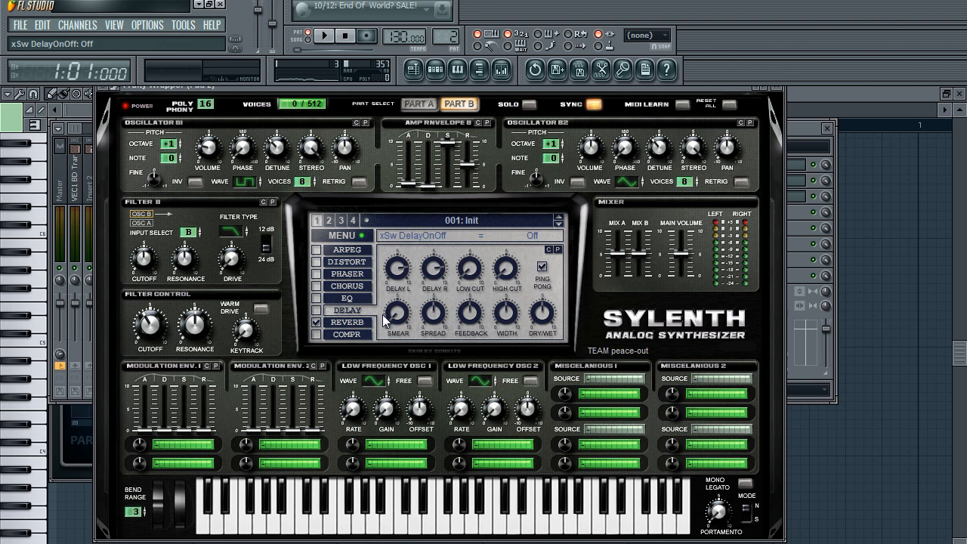
click(420, 105)
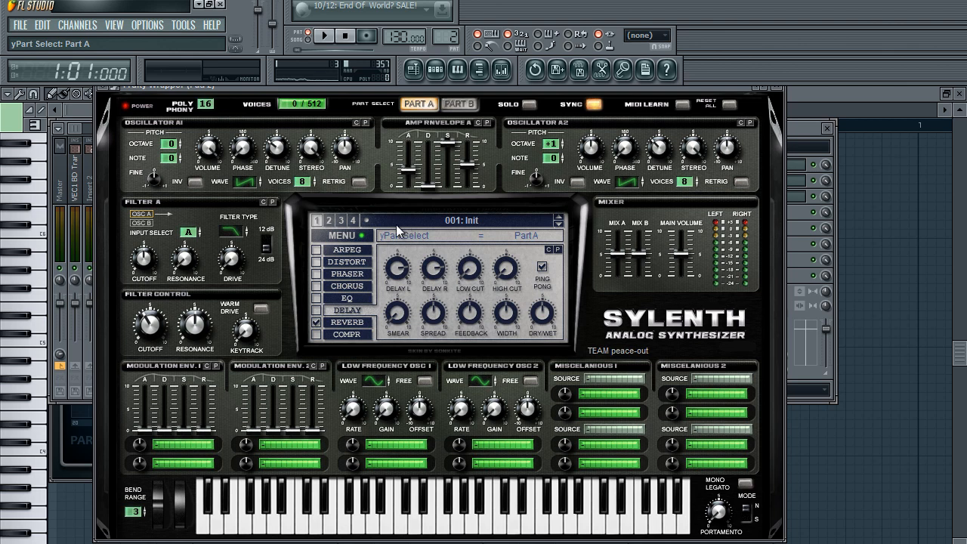
click(458, 104)
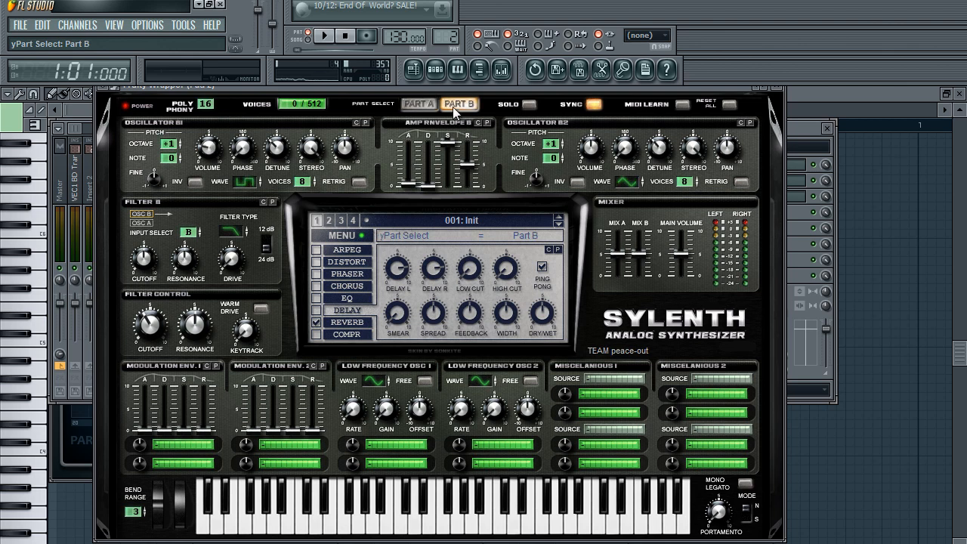
- Assign Pad 2's LFO 1 to Cutoff AB with an amount of 6.00 and a rate of 8/1
click(396, 445)
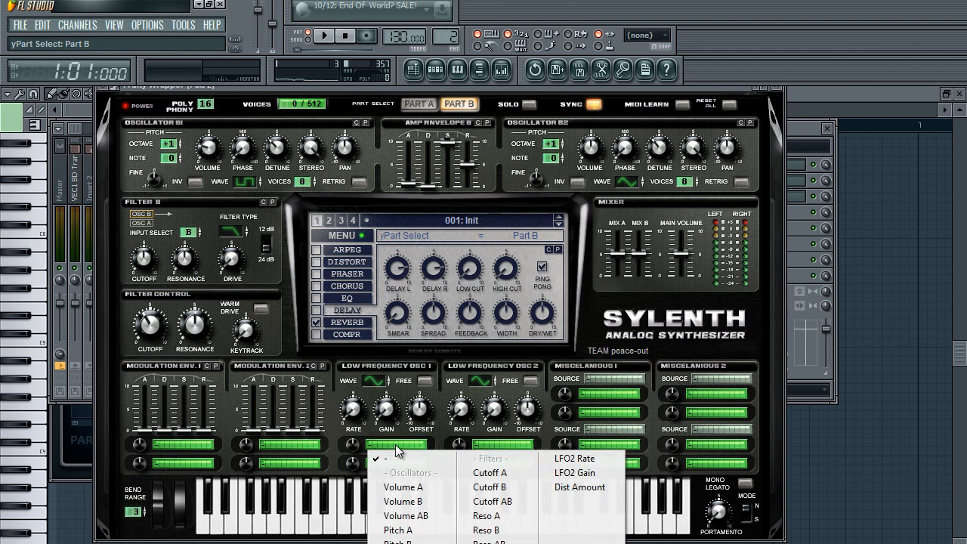
click(520, 501)
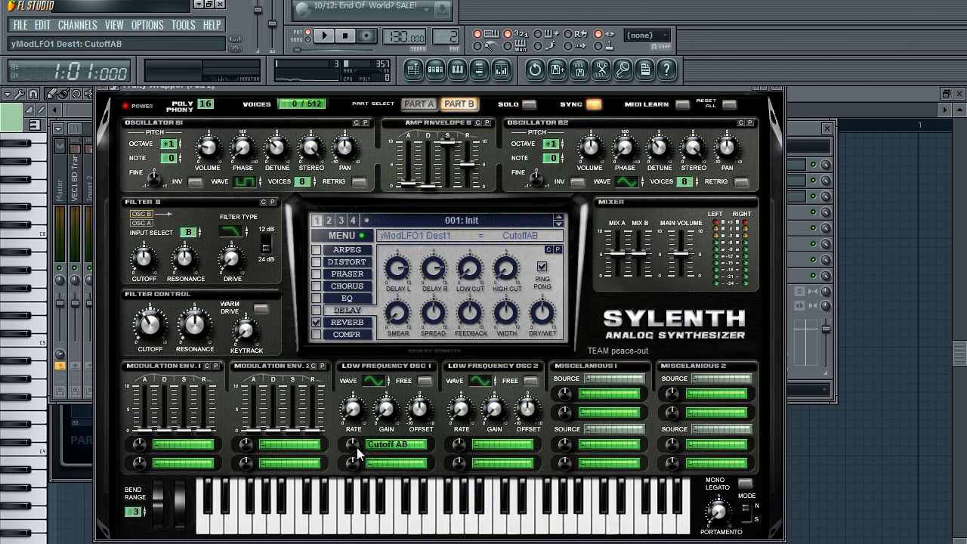
drag(357, 447, 375, 373)
drag(352, 445, 356, 481)
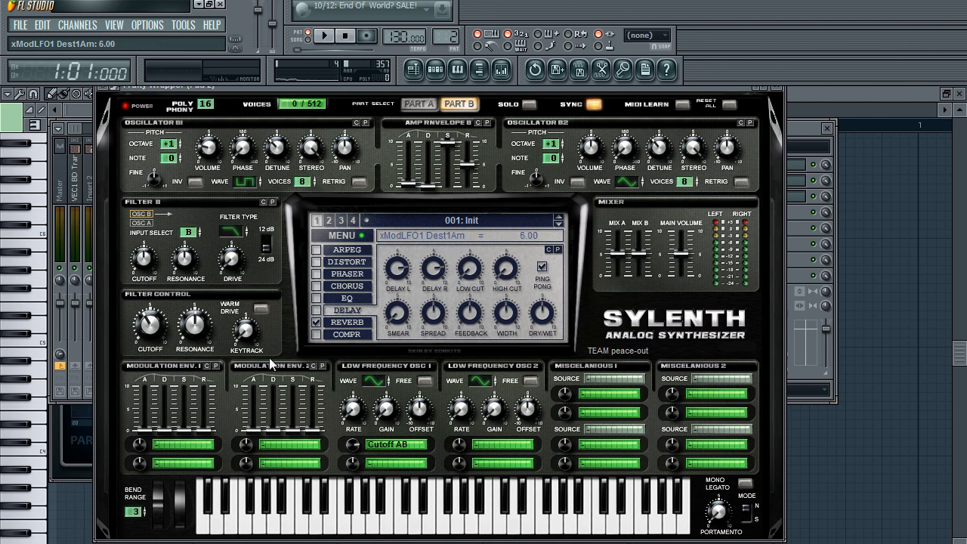
click(351, 411)
drag(361, 413, 361, 415)
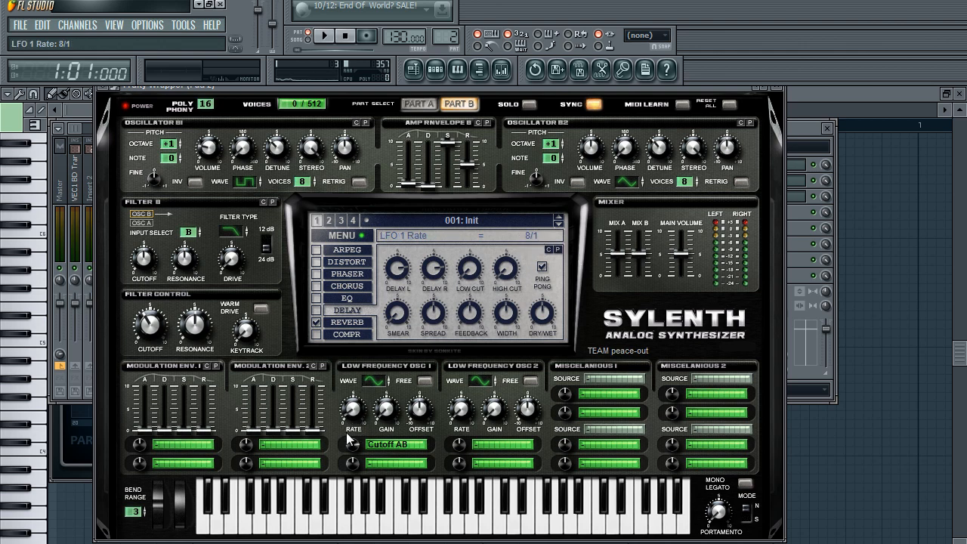
- Check Pattern 2 in the step sequencer and return to Pad 2's Sylenth settings
drag(356, 415, 404, 352)
click(435, 70)
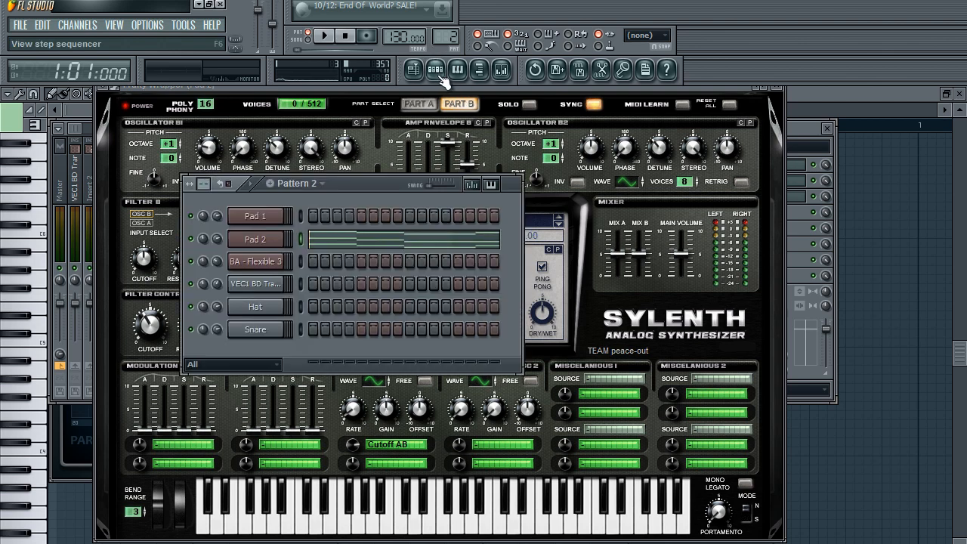
click(443, 78)
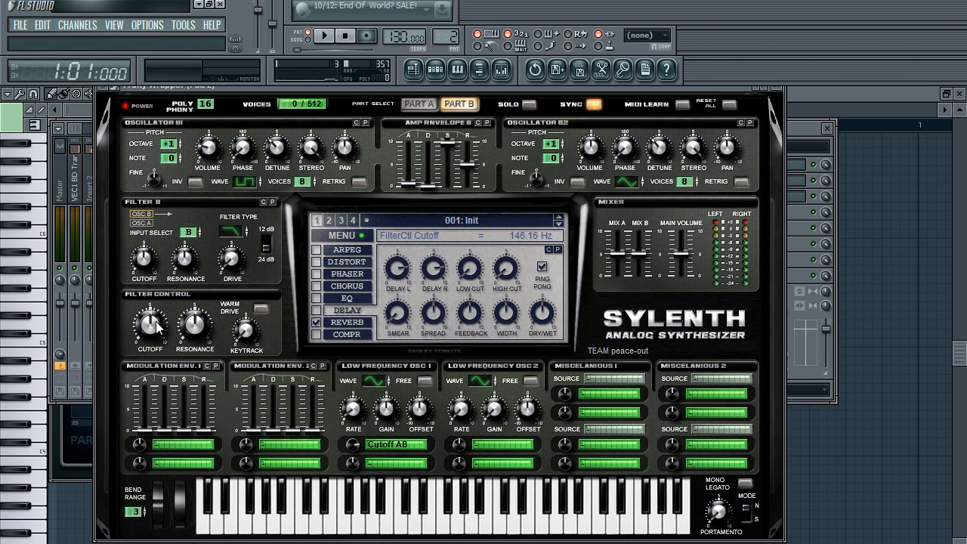
- Set Pad 2's filter control cutoff to 146.16 Hz and its resonance to 5.00
drag(159, 326, 181, 361)
scroll(154, 333, up, 1)
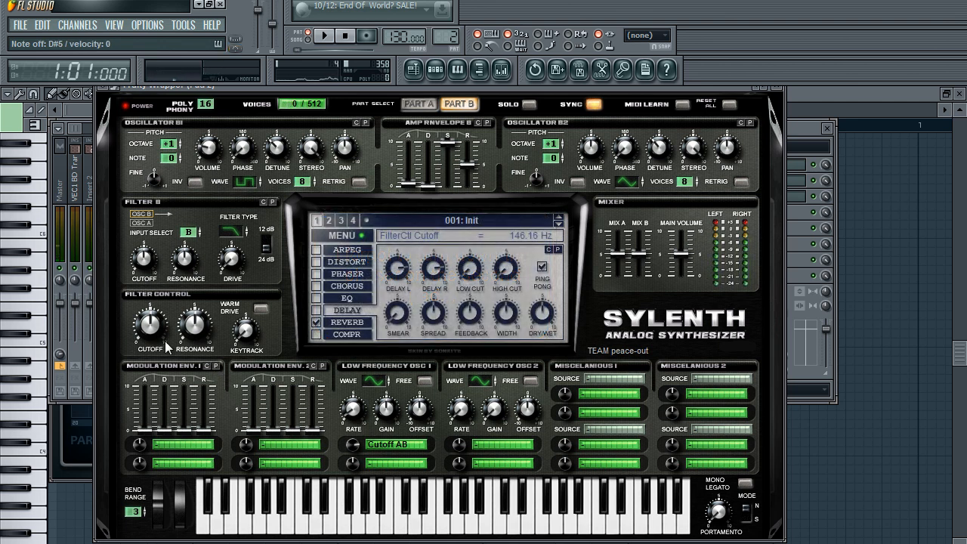
mouse_move(205, 334)
mouse_down()
mouse_move(206, 359)
mouse_move(213, 333)
mouse_up()
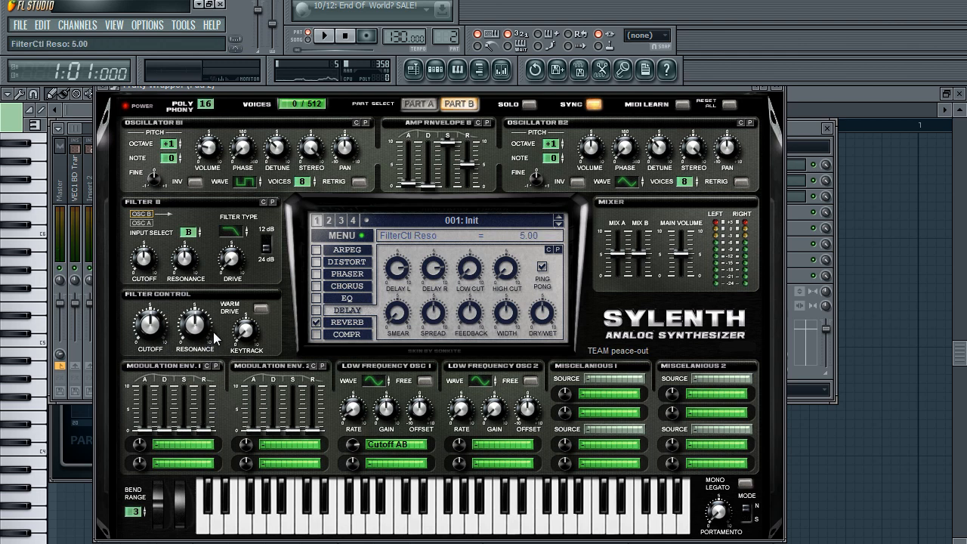
- Check the Fruity Phaser on Pad 2's mixer track and return to the Sylenth window
key(F9)
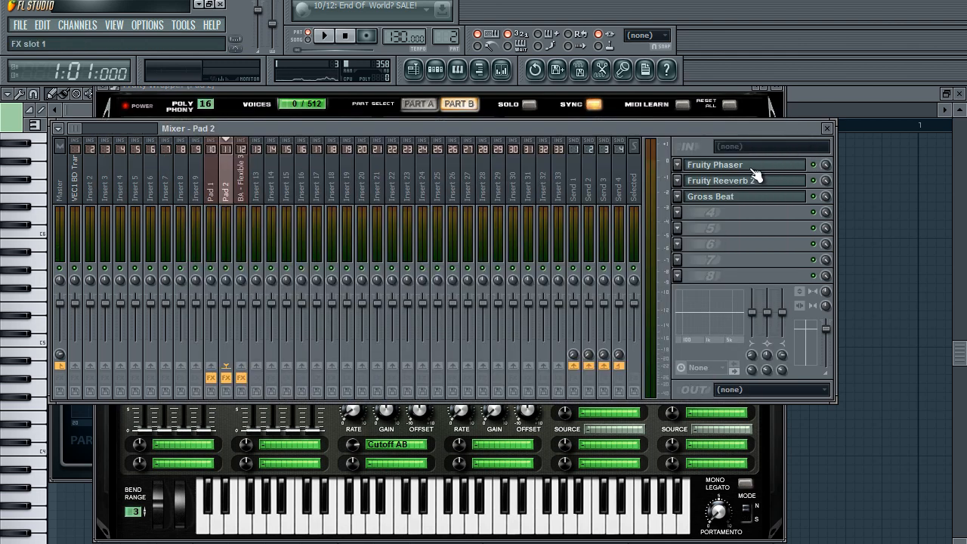
click(754, 168)
click(753, 170)
click(373, 104)
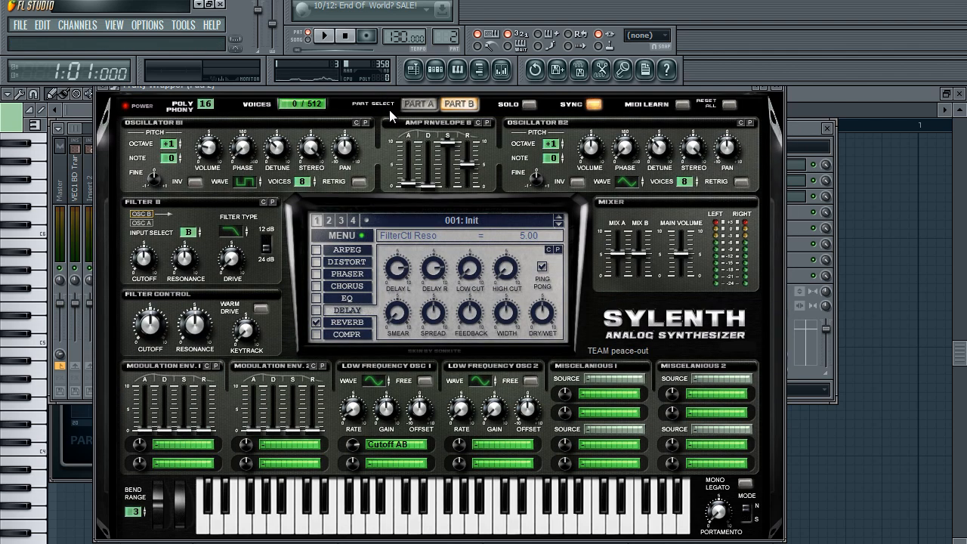
- Clear the Cutoff AB destination from Pad 2's LFO 1 and keep the LFO rate at 8/1
click(384, 445)
click(397, 460)
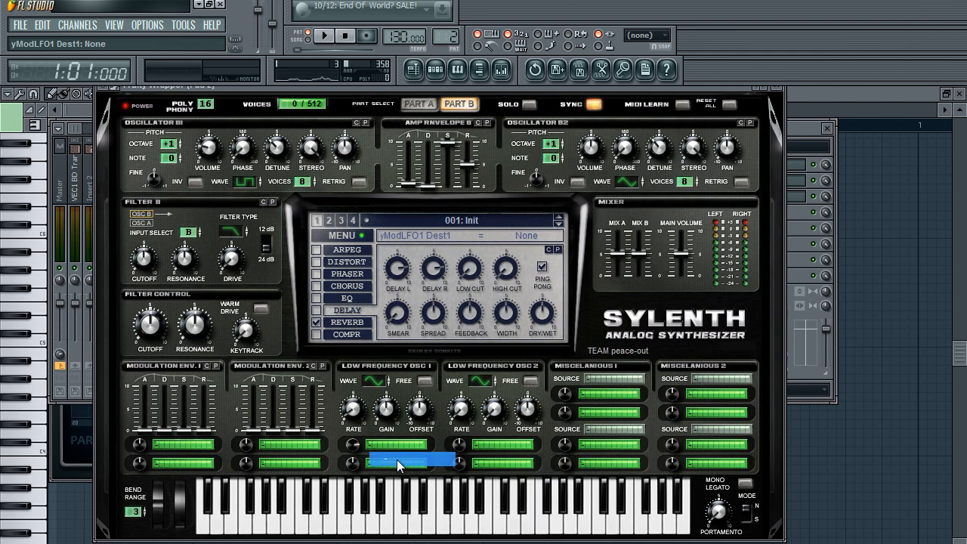
click(358, 413)
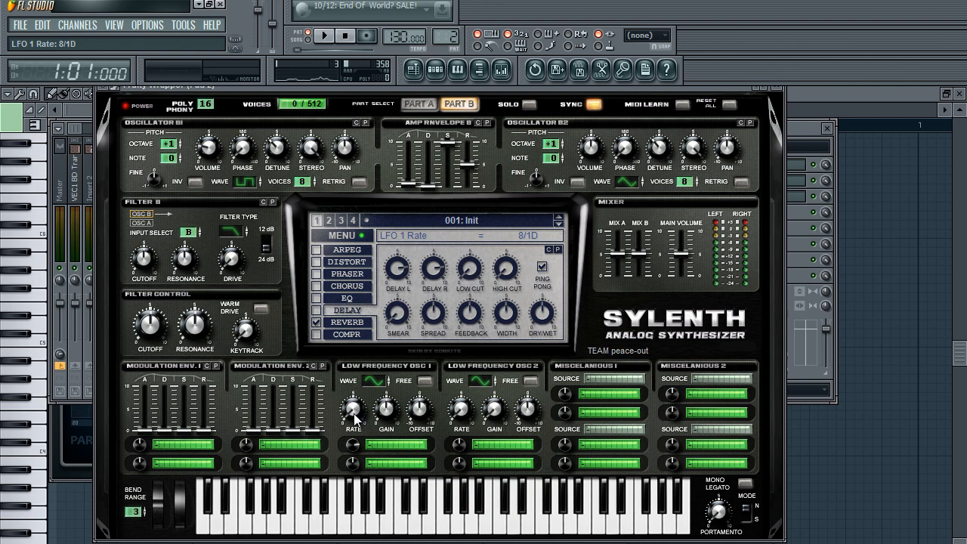
drag(352, 408, 351, 405)
- Try Cutoff AB as LFO 1's first destination again and remove the assignment
click(386, 446)
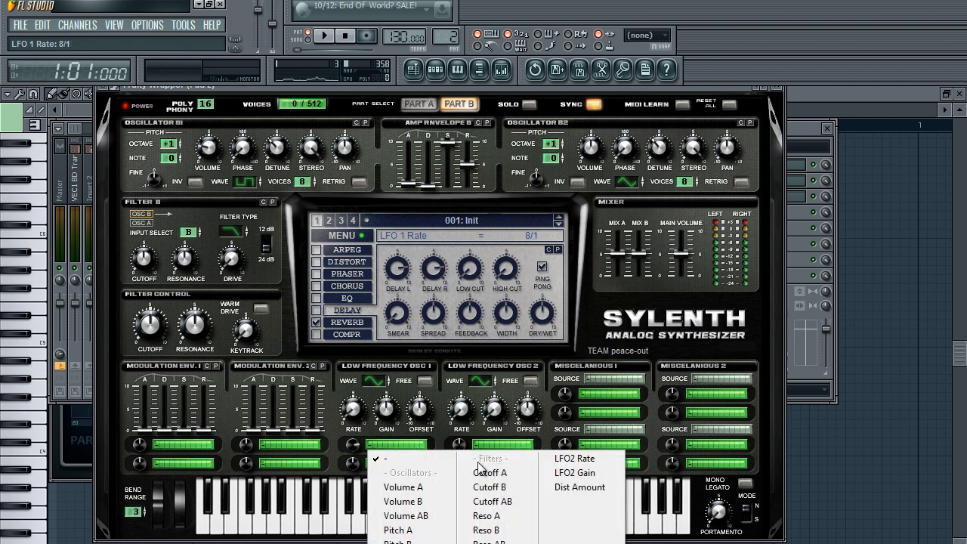
click(487, 503)
click(400, 450)
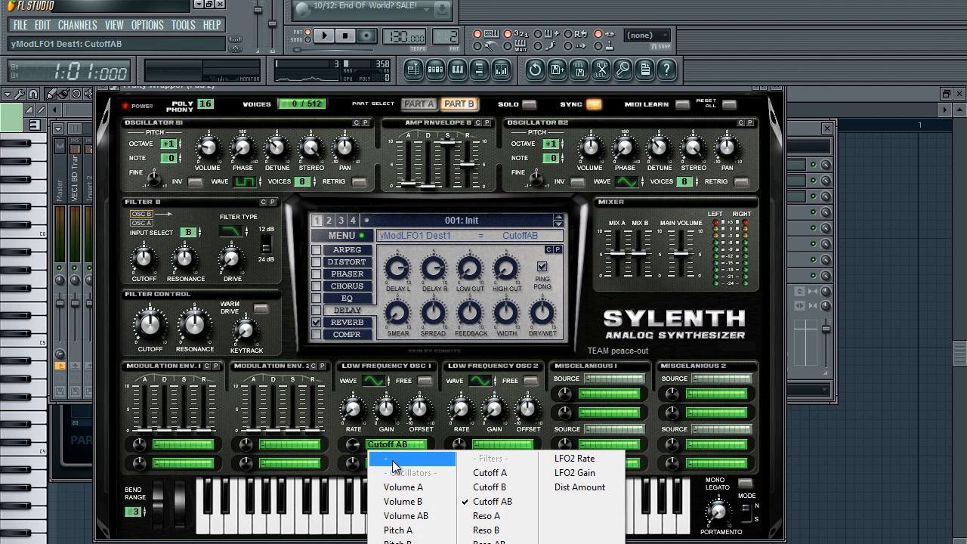
click(392, 459)
- Show Pattern 2's step sequencer and reposition its window over the middle of the Sylenth interface
click(435, 70)
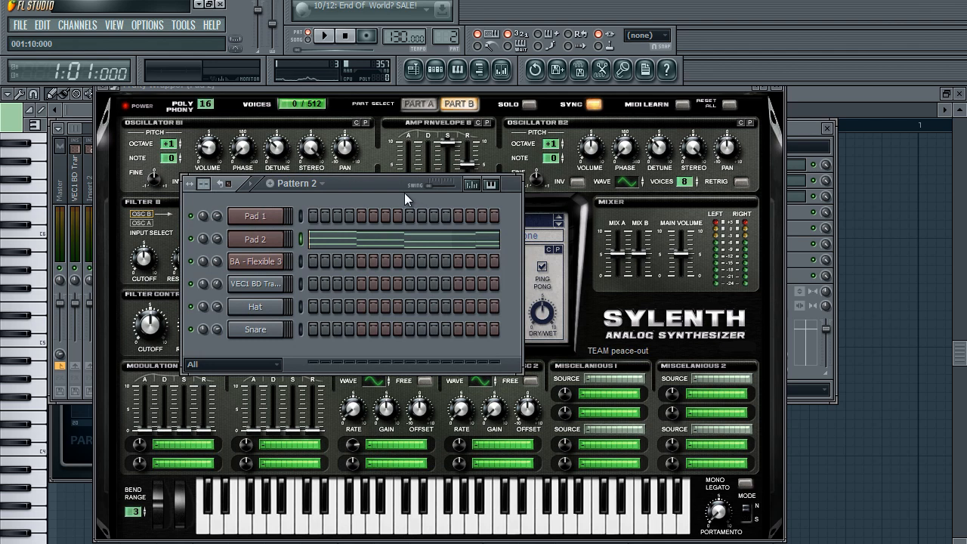
drag(382, 184, 459, 140)
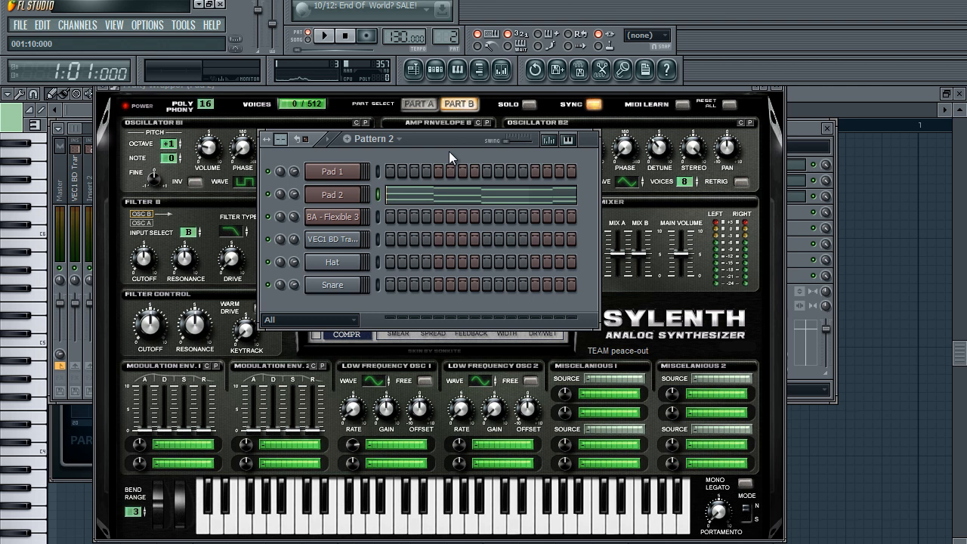
mouse_move(444, 154)
mouse_down()
mouse_move(436, 148)
mouse_move(440, 163)
mouse_move(436, 142)
mouse_up()
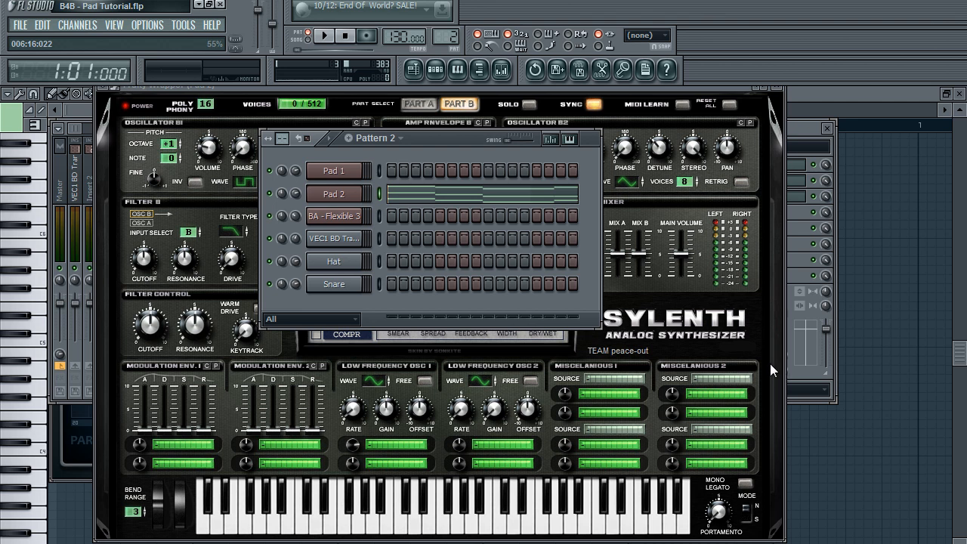
drag(419, 148, 468, 155)
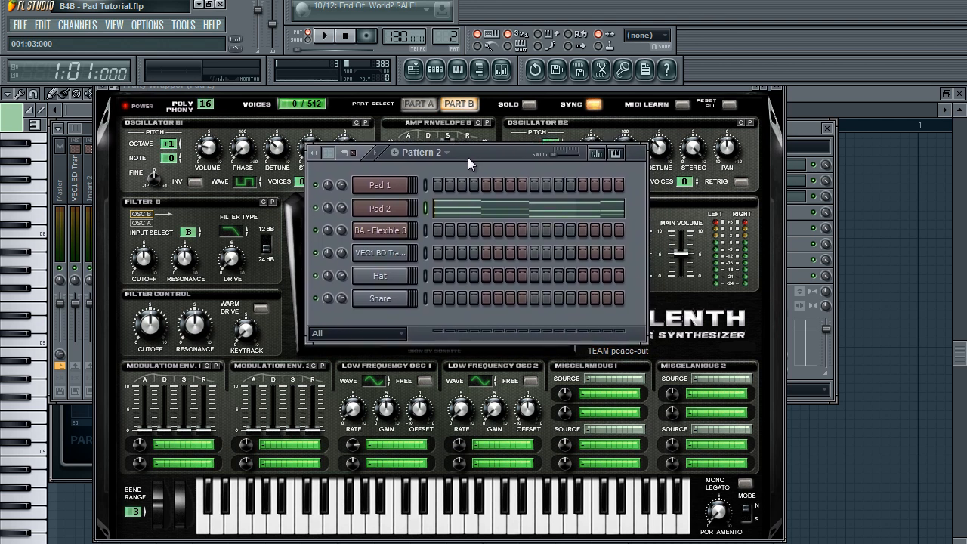
drag(468, 154, 470, 155)
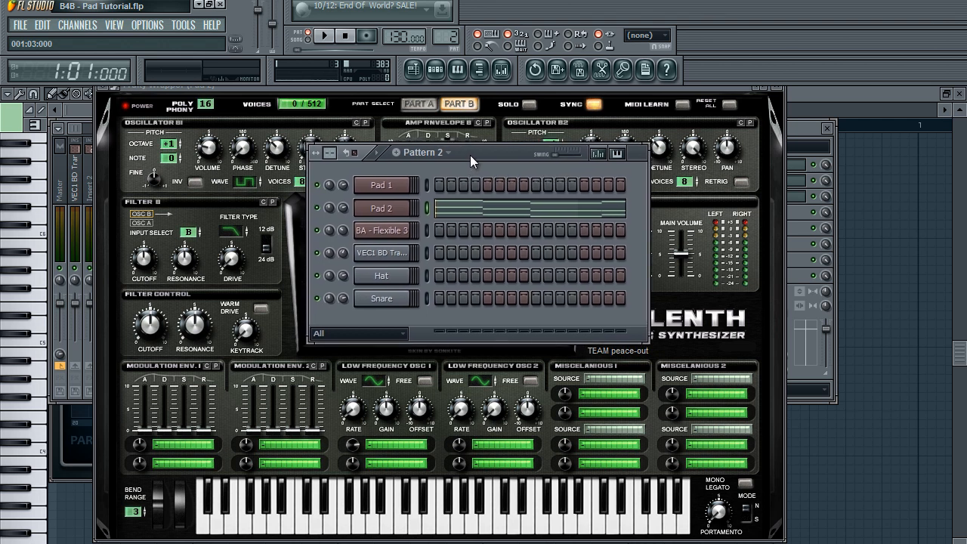